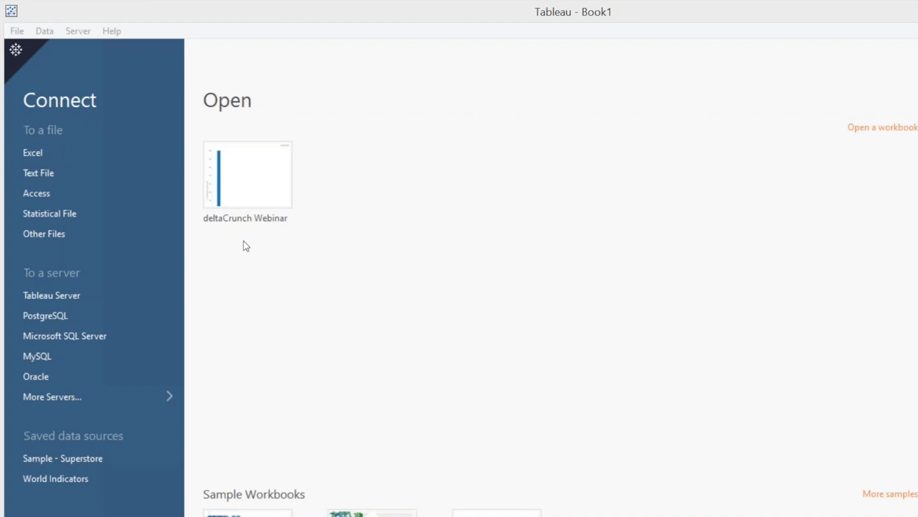
# Download the deltadna connection file archive from the deltaDNA Tableau documentation page.
pyautogui.click(496, 208)
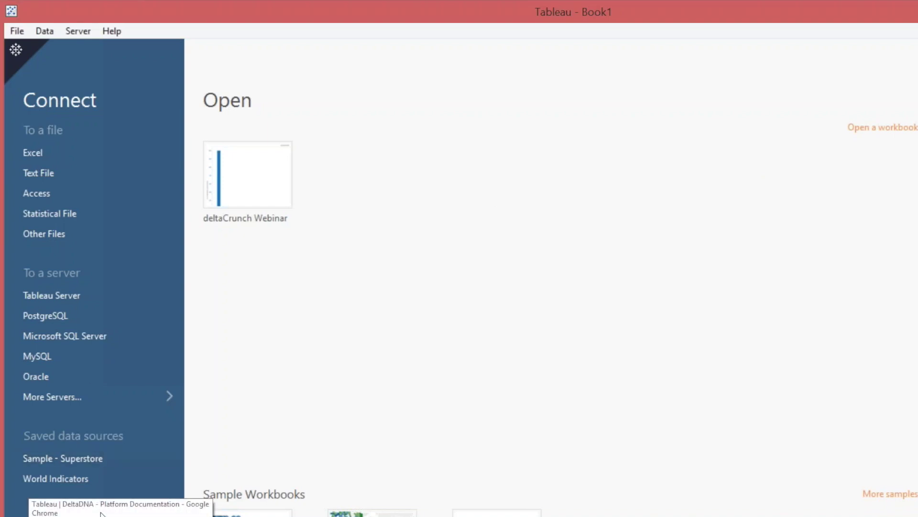
pyautogui.click(101, 508)
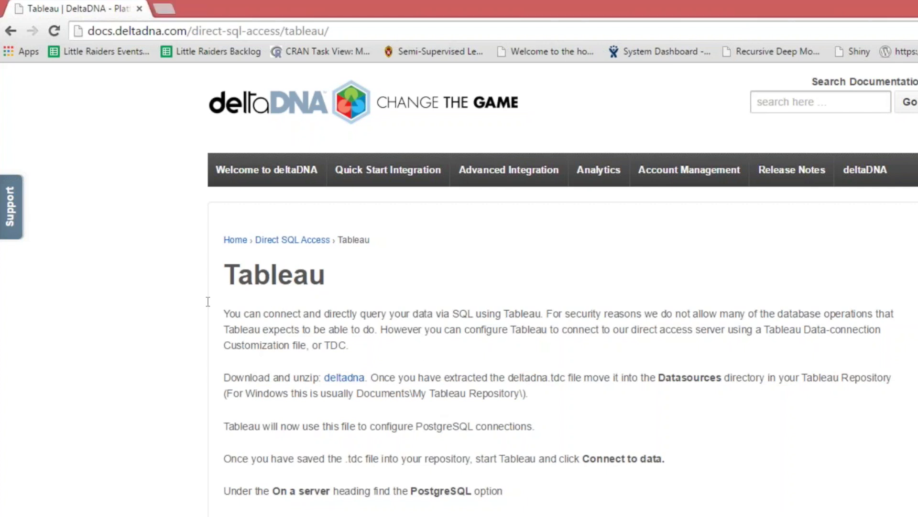
pyautogui.click(344, 377)
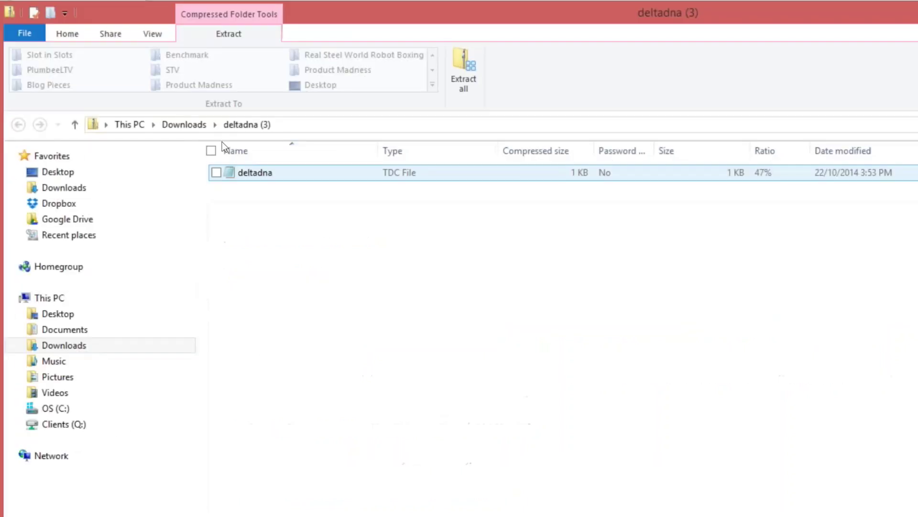
pyautogui.click(463, 72)
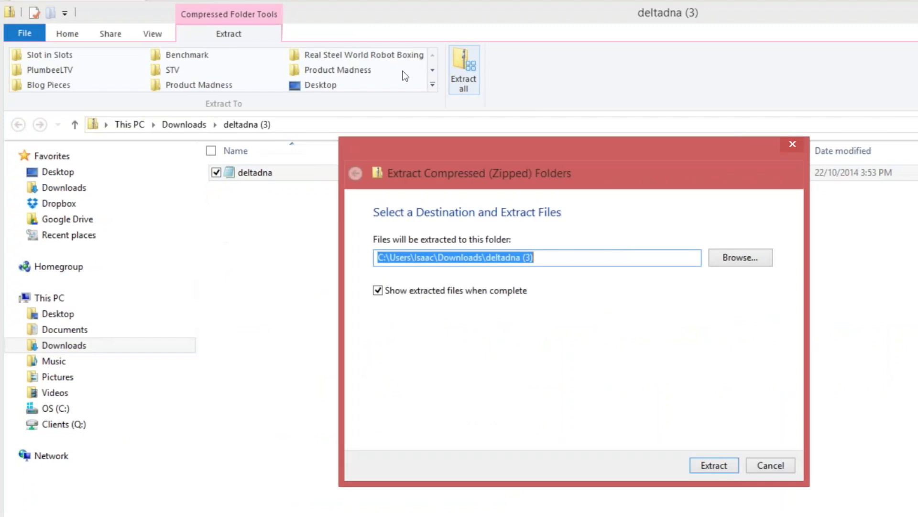
pyautogui.click(740, 258)
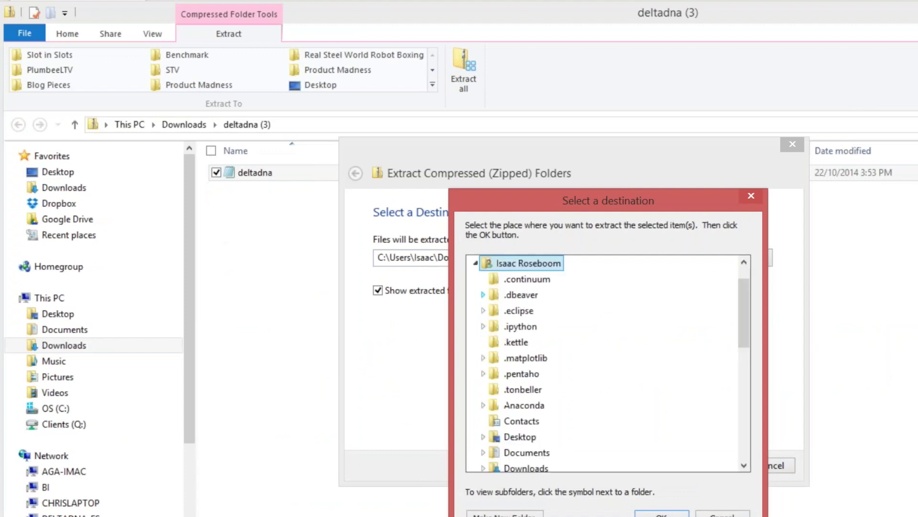
pyautogui.scroll(-2, 467, 313)
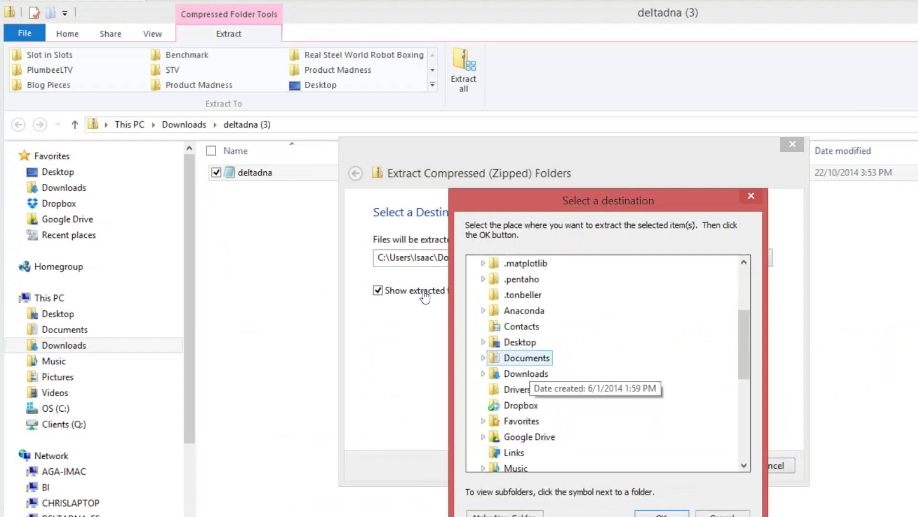
pyautogui.click(526, 357)
pyautogui.scroll(-2, 555, 407)
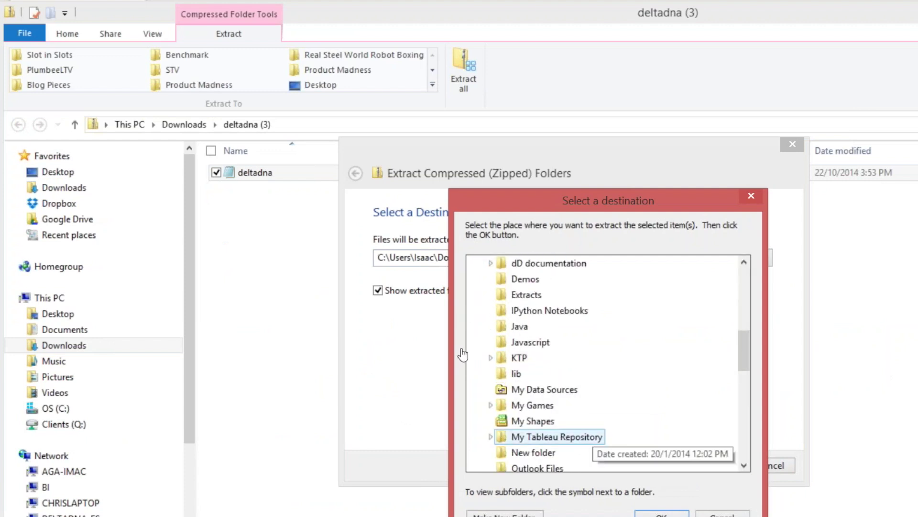
pyautogui.click(555, 436)
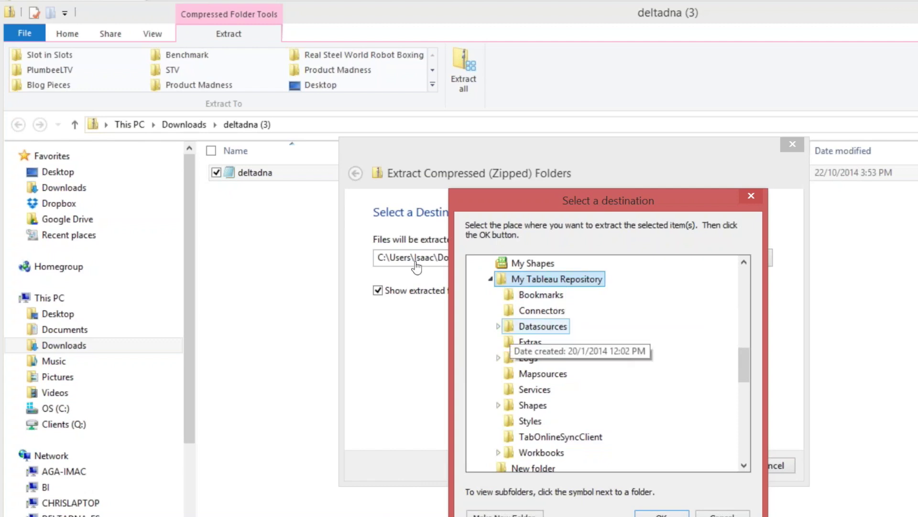
pyautogui.click(538, 326)
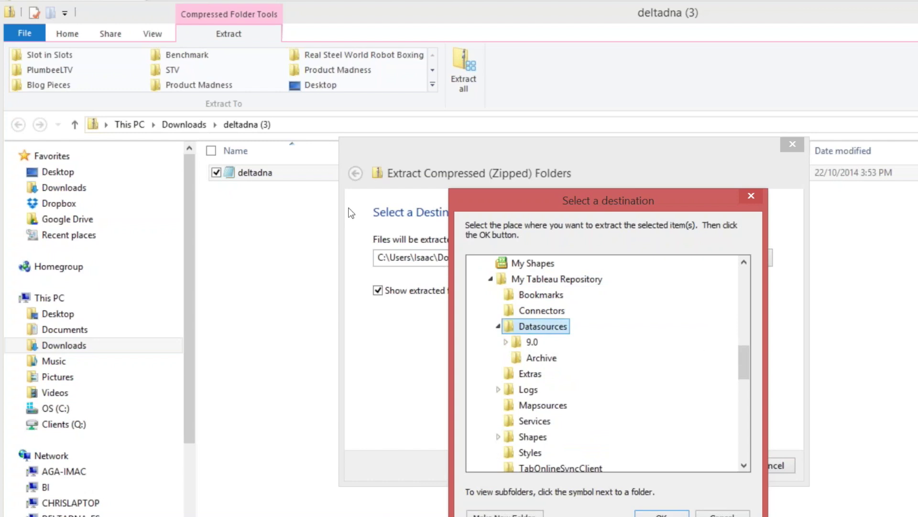
pyautogui.moveTo(577, 201); pyautogui.dragTo(783, 182)
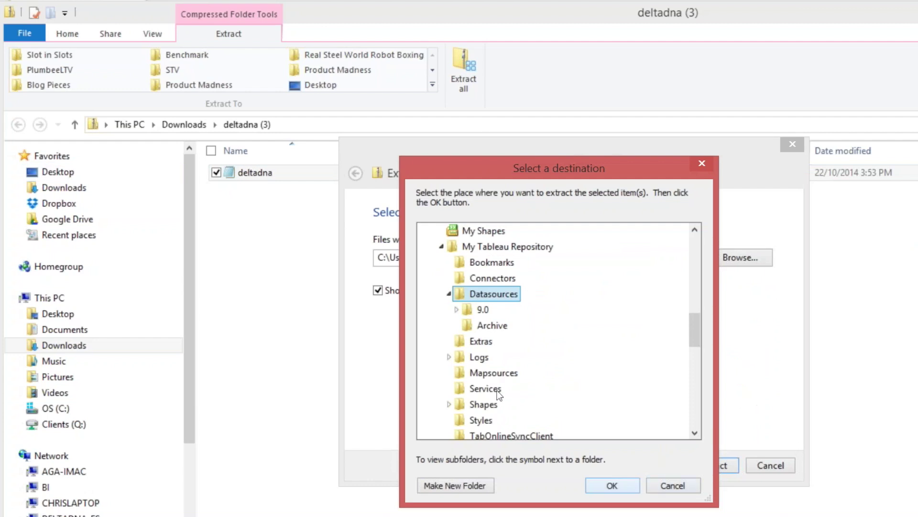
pyautogui.click(612, 485)
pyautogui.click(770, 465)
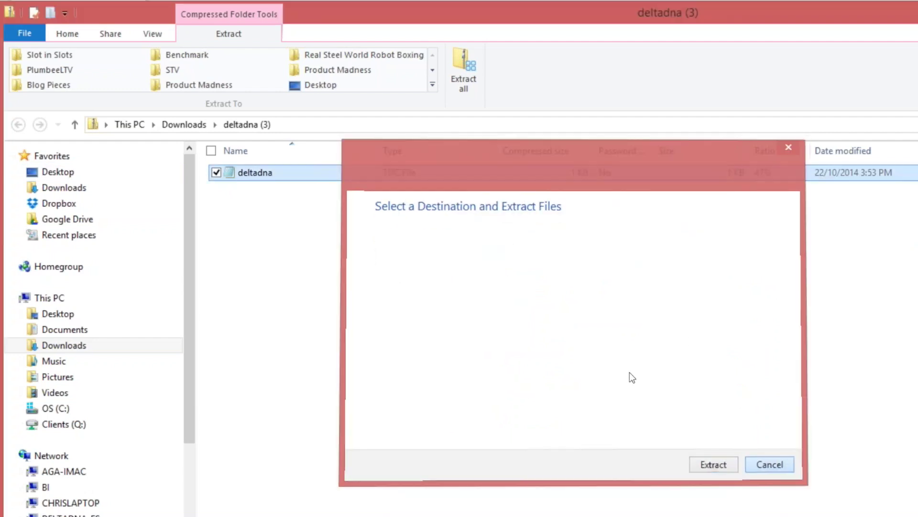
pyautogui.click(849, 19)
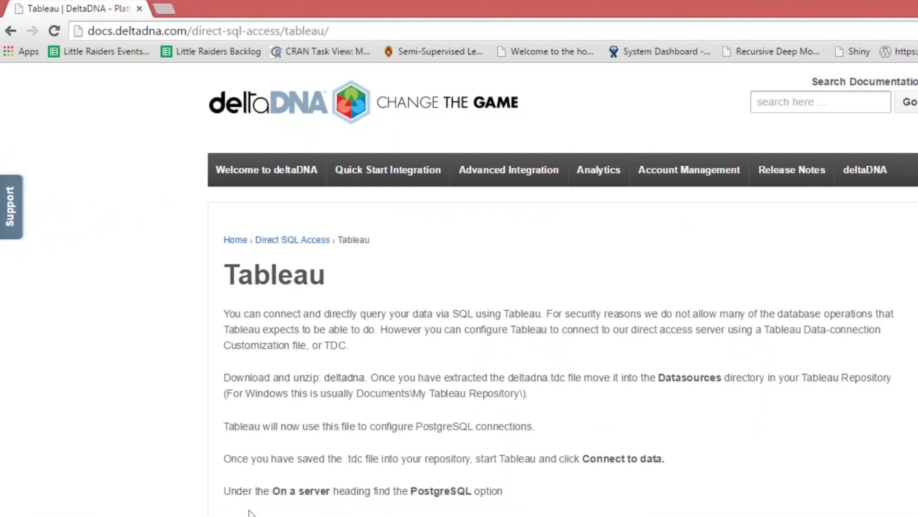
# Switch from the documentation back to Tableau, where the PostgreSQL Server Connection dialog is showing.
pyautogui.hotkey('alt', 'Tab')
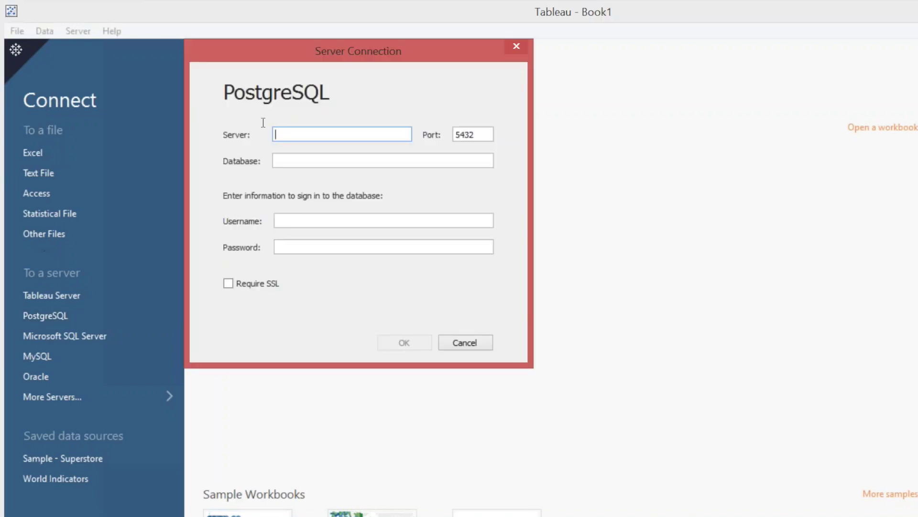
# Enter server data.deltadna.net and database demo-co.deltacrunch in the PostgreSQL connection dialog.
pyautogui.write('data.deltadna.net')
pyautogui.press('Tab')
pyautogui.press('Tab')
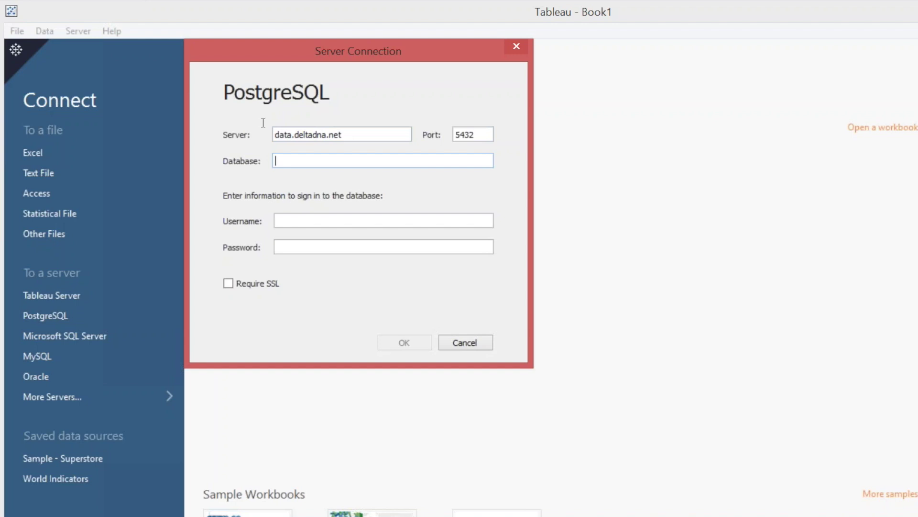
pyautogui.write('demo')
pyautogui.write('-co.deltacrunch')
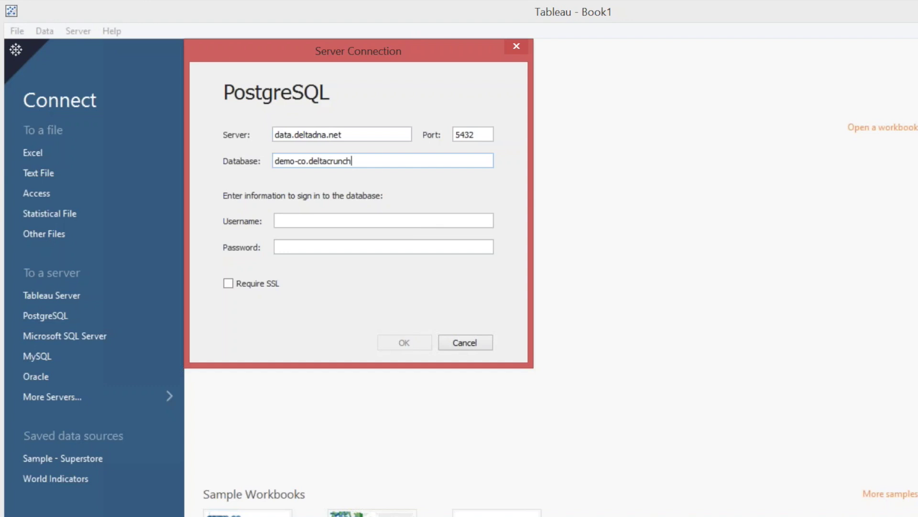
# Sign in with the account e-mail and password, connect, and add the events_dev table.
pyautogui.press('Tab')
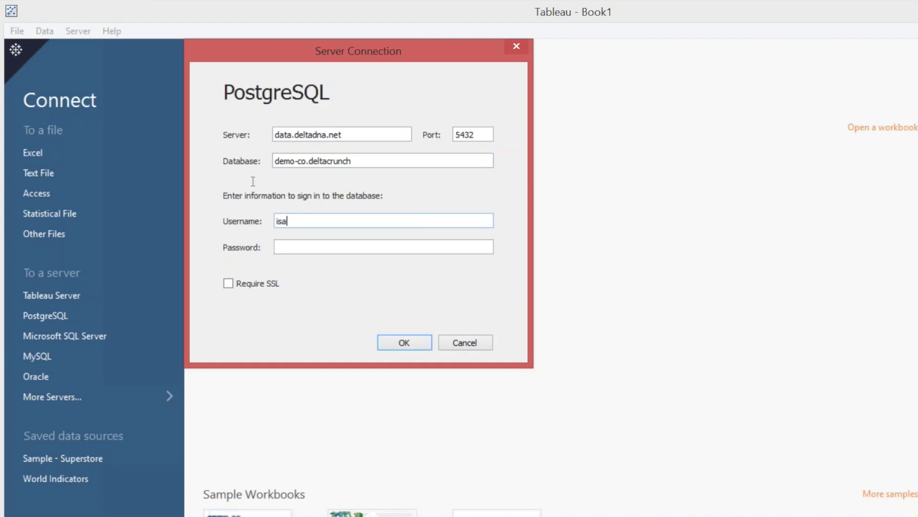
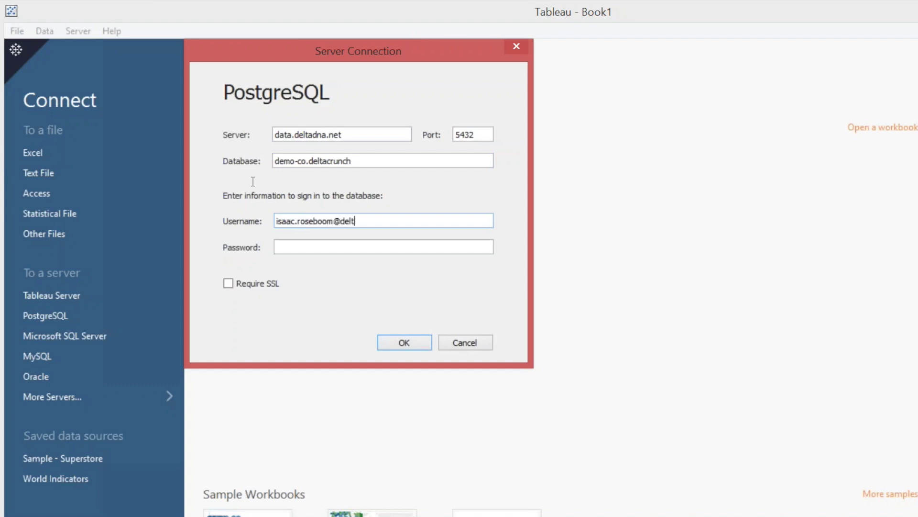
pyautogui.press('Tab')
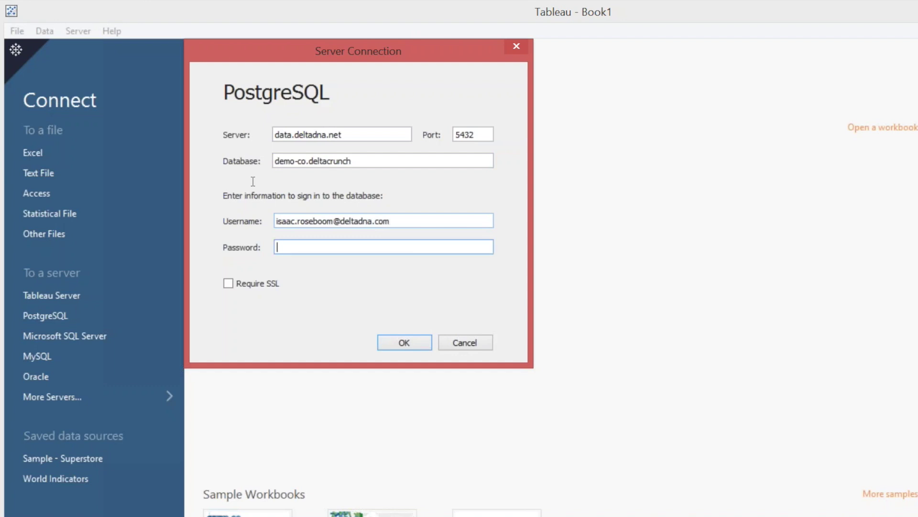
pyautogui.write('••')
pyautogui.press('BackSpace')
pyautogui.press('BackSpace')
pyautogui.write('•••••••••')
pyautogui.press('Return')
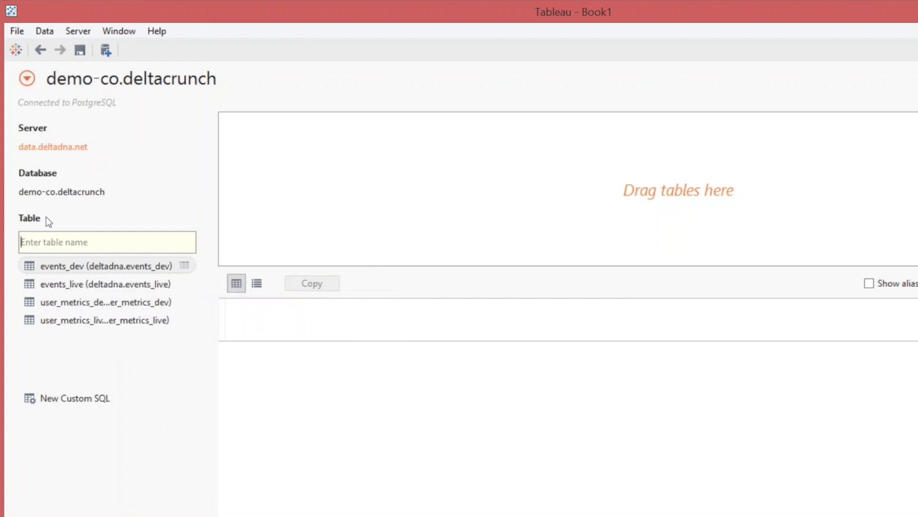
pyautogui.moveTo(72, 266); pyautogui.dragTo(39, 218)
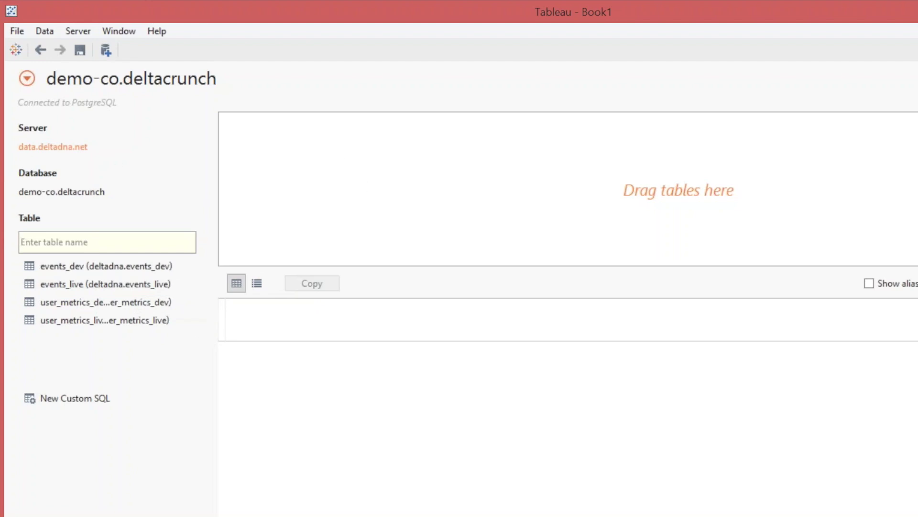
pyautogui.hotkey('alt', 'Tab')
# Start a new query below the TABLEAU WEBINAR comment with 'select userID'.
pyautogui.click(421, 251)
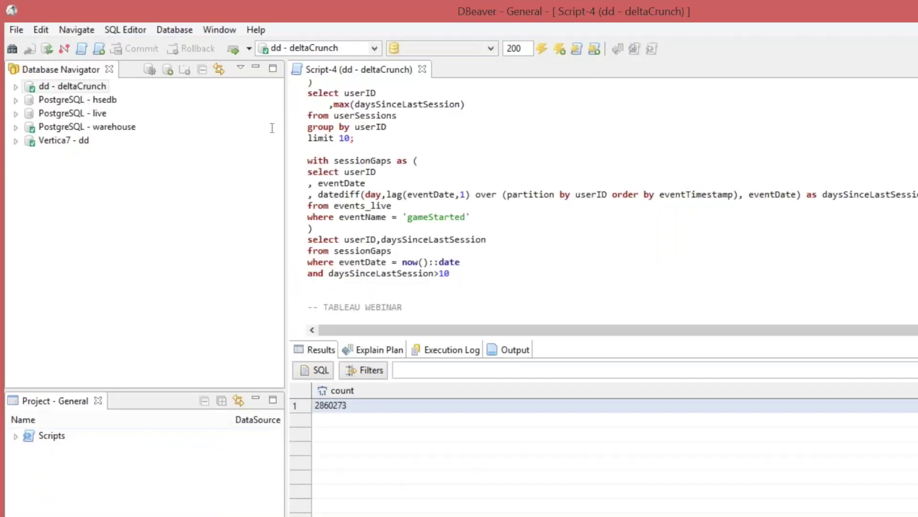
pyautogui.hotkey('ctrl', 'End')
pyautogui.press('Return')
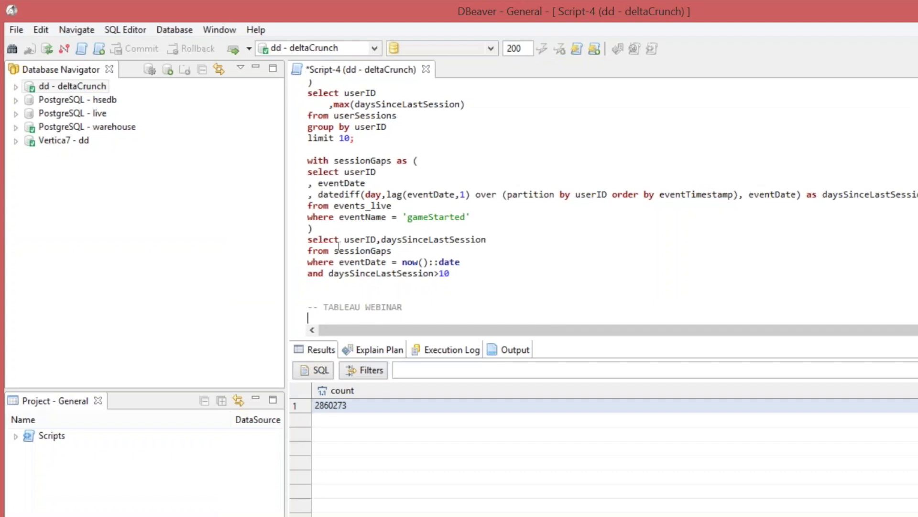
pyautogui.write('select userID,')
pyautogui.press('Return')
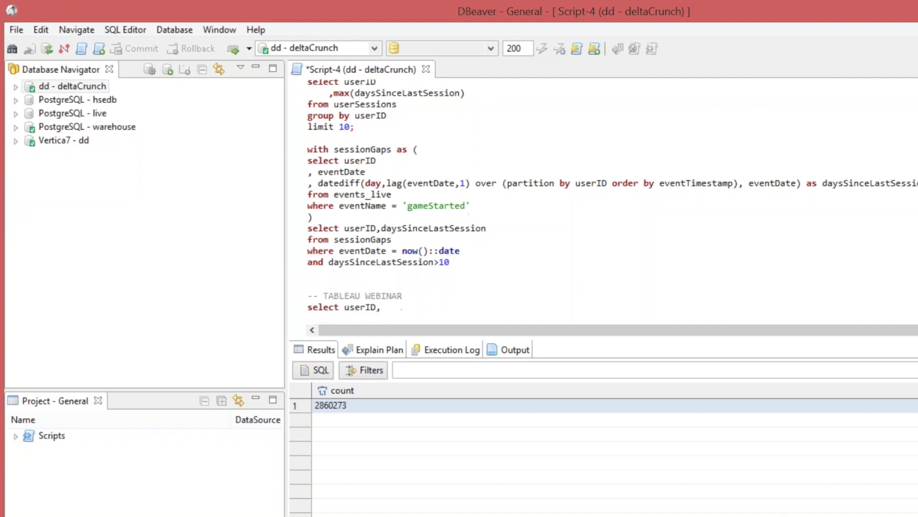
pyautogui.write('gaUserStart')
pyautogui.press('BackSpace')
pyautogui.press('BackSpace')
pyautogui.press('BackSpace')
pyautogui.press('BackSpace')
pyautogui.press('BackSpace')
pyautogui.press('BackSpace')
pyautogui.press('BackSpace')
pyautogui.press('BackSpace')
pyautogui.press('BackSpace')
pyautogui.press('BackSpace')
pyautogui.press('BackSpace')
pyautogui.press('Up')
pyautogui.press('Right')
pyautogui.press('Right')
pyautogui.press('Right')
pyautogui.press('Right')
pyautogui.press('Right')
pyautogui.press('Right')
pyautogui.press('Right')
pyautogui.press('Down')
# Add eventDate and gaUserStartDate columns, with commas at line starts and aligned indents.
pyautogui.write('eventDate')
pyautogui.press('Return')
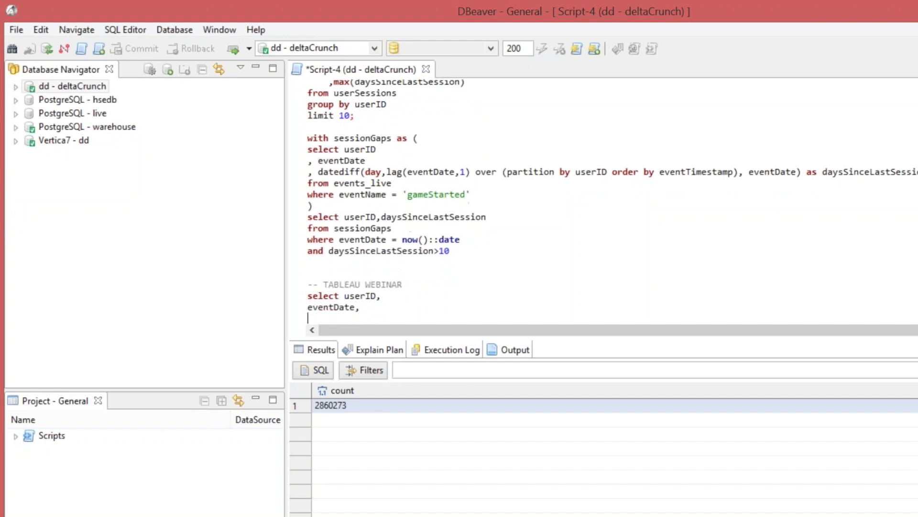
pyautogui.write('gaUserStartDate')
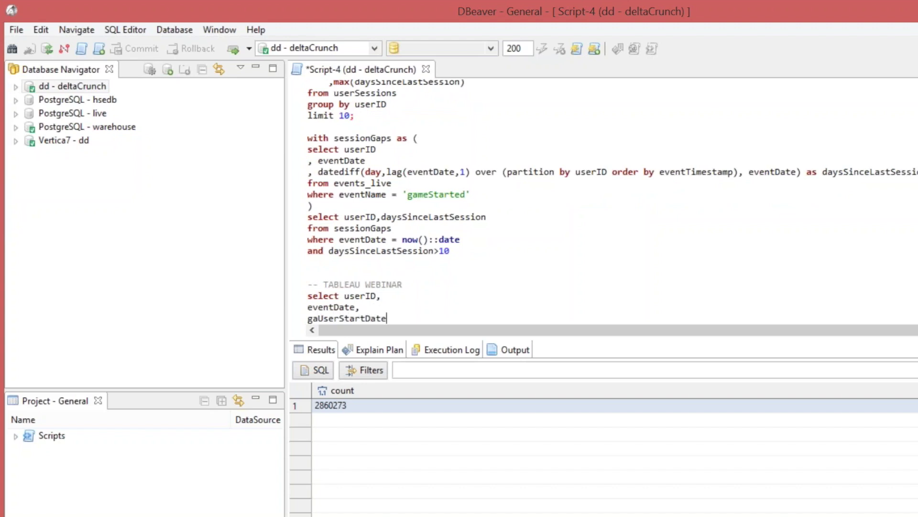
pyautogui.write(',')
pyautogui.press('BackSpace')
pyautogui.press('Up')
pyautogui.press('Right')
pyautogui.press('Right')
pyautogui.press('Right')
pyautogui.press('BackSpace')
pyautogui.press('Down')
pyautogui.press('Left')
pyautogui.press('Left')
pyautogui.press('Left')
pyautogui.press('Left')
pyautogui.press('Left')
pyautogui.press('Left')
pyautogui.write(',')
pyautogui.press('Left')
pyautogui.press('Tab')
pyautogui.press('Down')
pyautogui.press('Left')
pyautogui.press('Left')
pyautogui.press('Left')
pyautogui.press('Left')
pyautogui.write(',')
pyautogui.press('Tab')
pyautogui.press('BackSpace')
pyautogui.press('Left')
pyautogui.press('Tab')
pyautogui.press('Right')
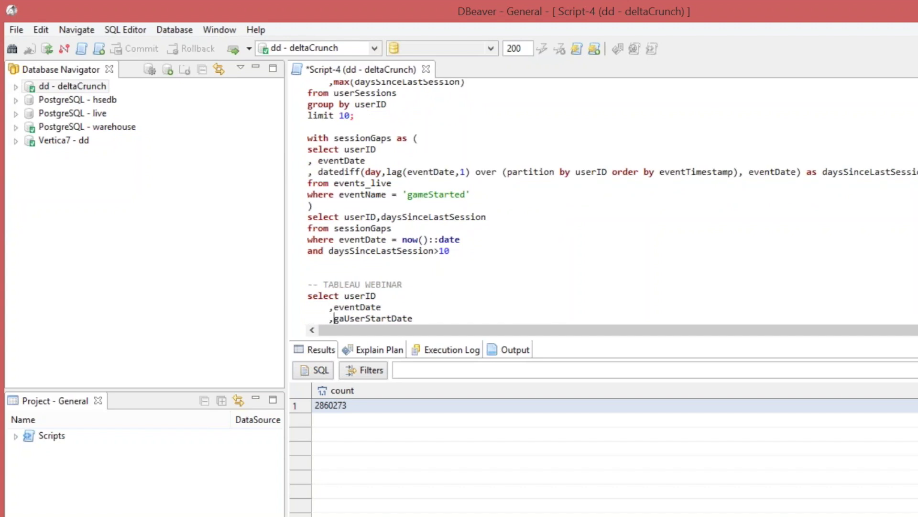
pyautogui.press('Right')
pyautogui.press('Right')
pyautogui.press('Right')
pyautogui.press('Right')
pyautogui.press('Right')
pyautogui.press('Right')
pyautogui.press('Right')
pyautogui.press('Right')
pyautogui.press('Right')
# Add ',datediff(day,gaUserStartDate,eventDate) as daysSinceInstall' as a new column.
pyautogui.press('Return')
pyautogui.write(',')
pyautogui.press('BackSpace')
pyautogui.write('datedif')
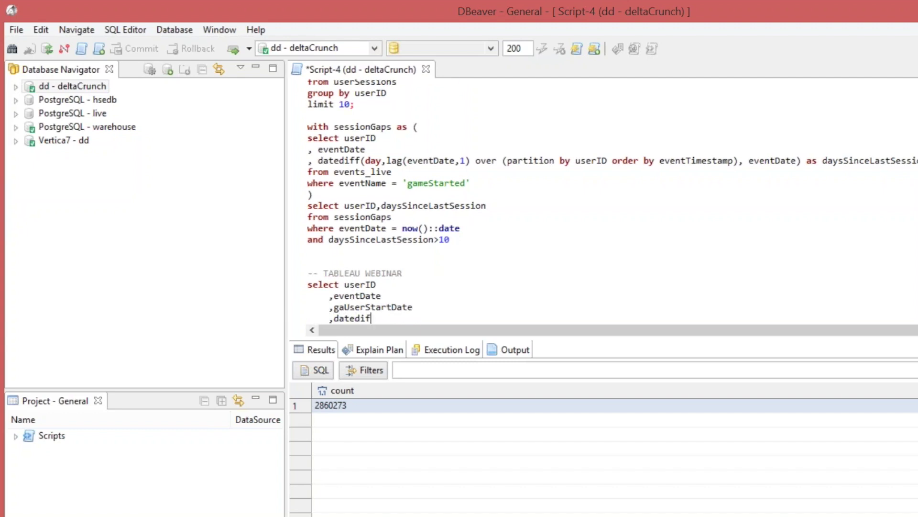
pyautogui.write('f(day,ga')
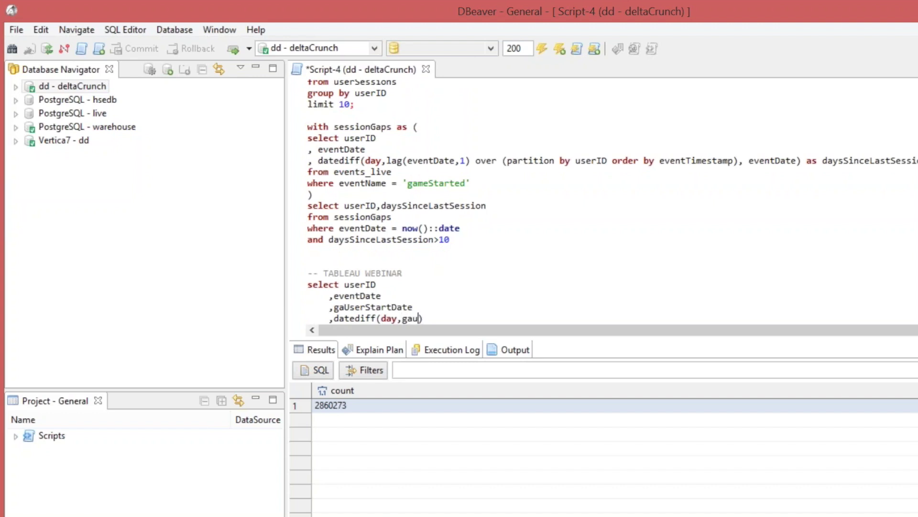
pyautogui.write('Usr')
pyautogui.press('BackSpace')
pyautogui.write('erStartDate,')
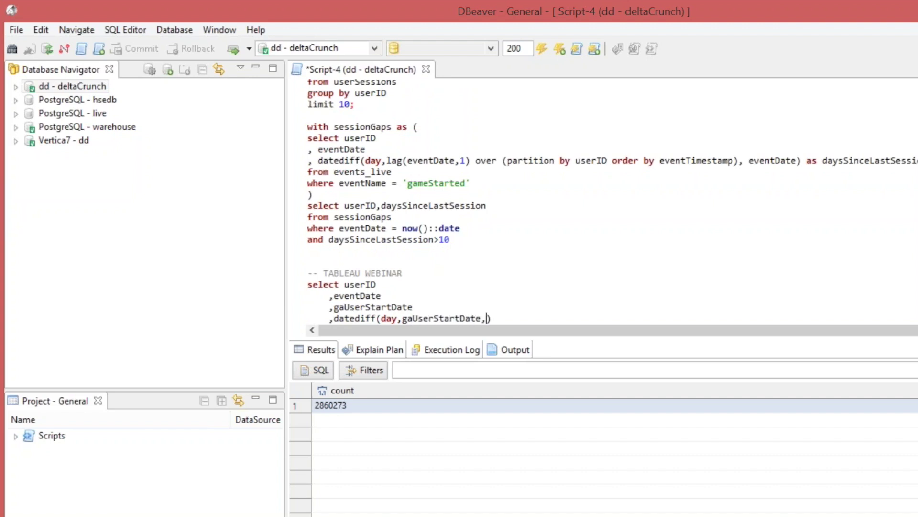
pyautogui.write('eventDate) s')
pyautogui.press('BackSpace')
pyautogui.press('BackSpace')
pyautogui.write('as daysSinceInstall')
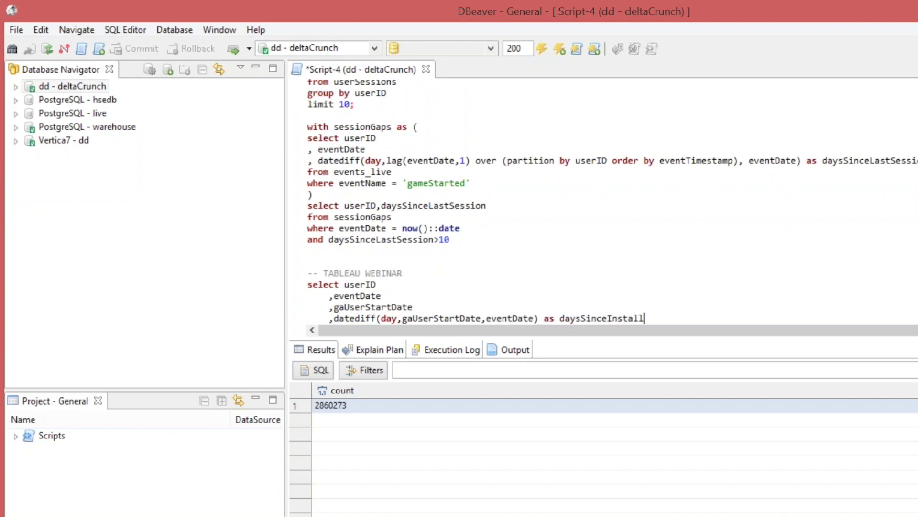
pyautogui.press('Return')
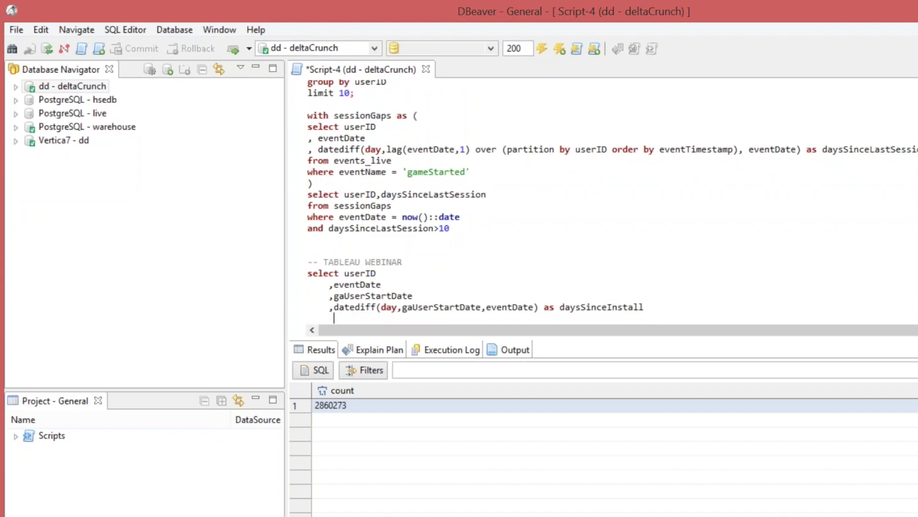
# Add ',sum(case when eventName = 'missionCompleted' then 1 else 0 end) as numMissionsPerDay' and begin ',max(userLevel'.
pyautogui.write(',sum(case when eventName = ')
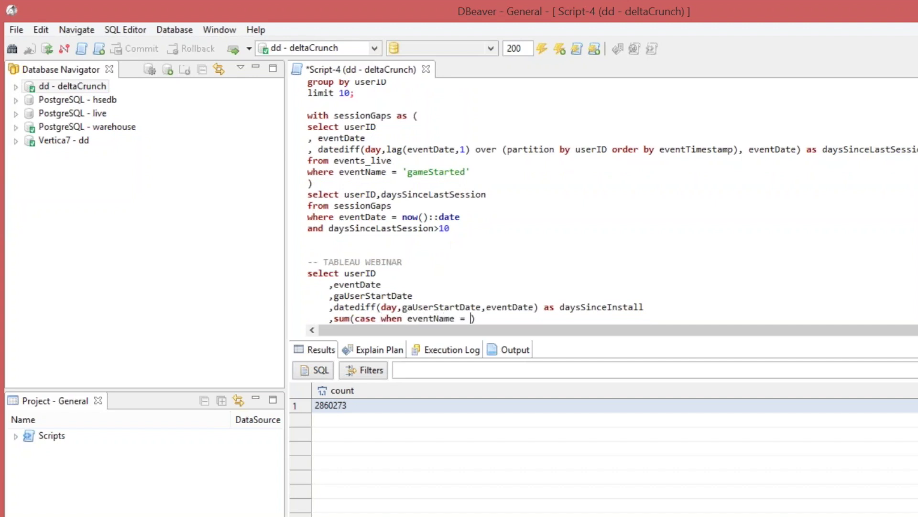
pyautogui.write("'missionCOmplete")
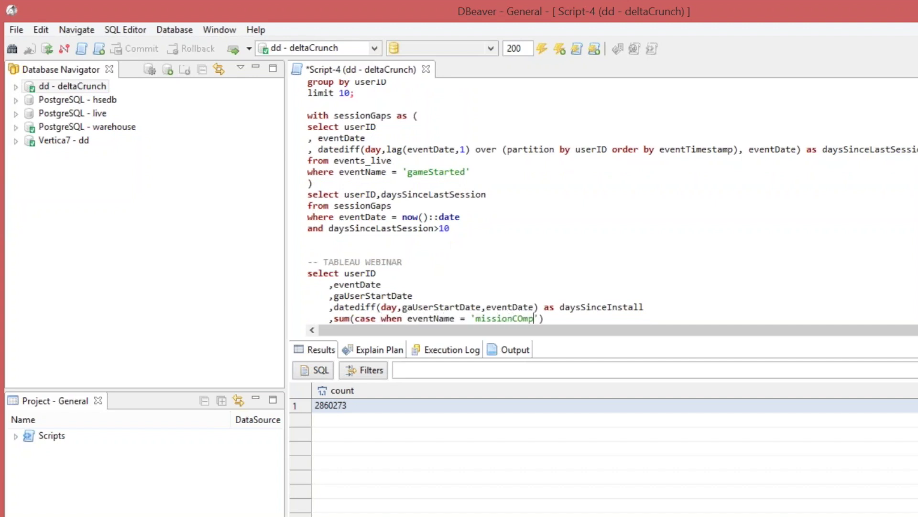
pyautogui.press('BackSpace')
pyautogui.press('BackSpace')
pyautogui.press('BackSpace')
pyautogui.press('BackSpace')
pyautogui.press('BackSpace')
pyautogui.press('BackSpace')
pyautogui.press('BackSpace')
pyautogui.write("ompleted' then 1 else 0 end)")
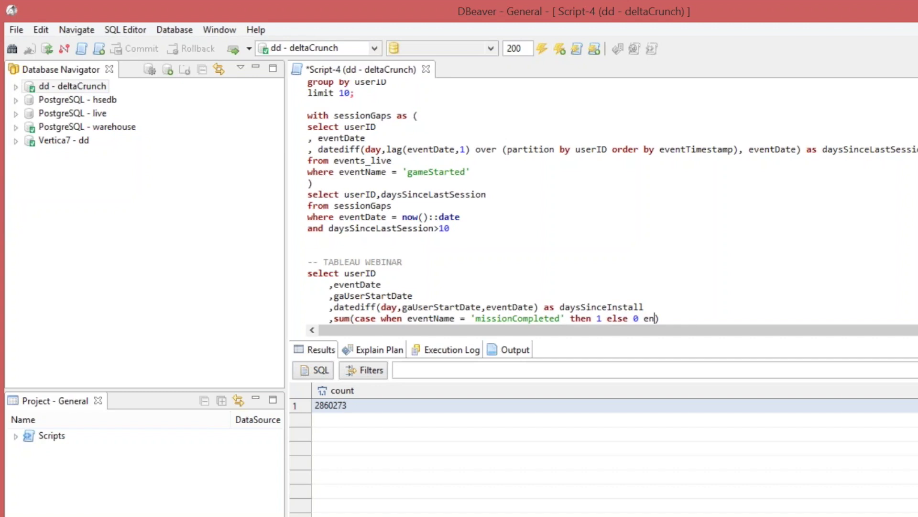
pyautogui.write(' as numMissionsPerDay')
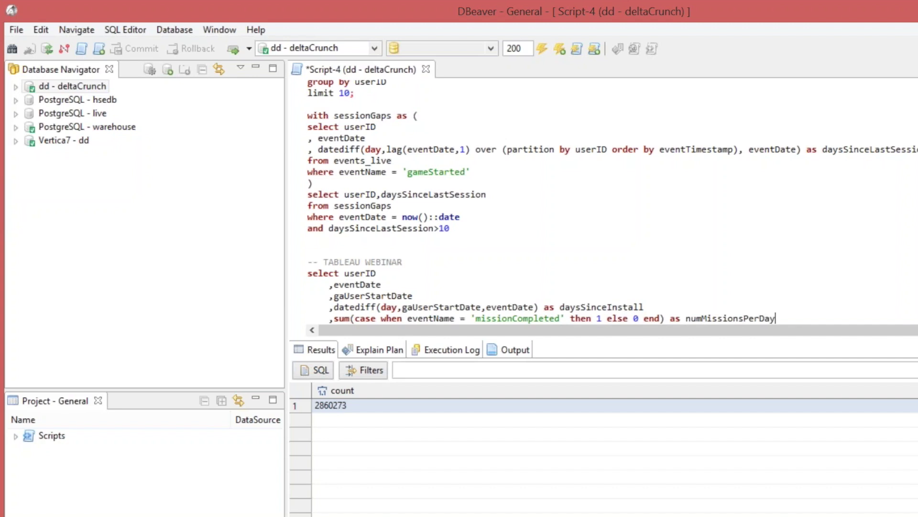
pyautogui.press('Return')
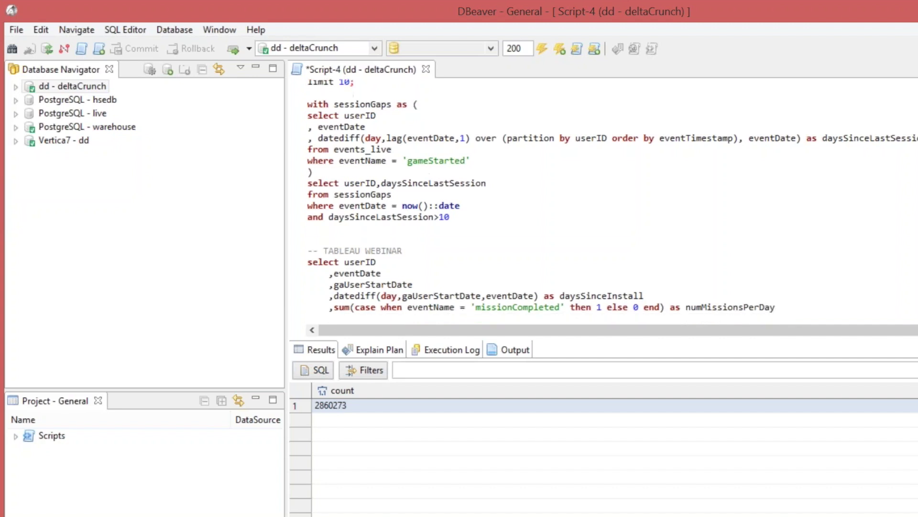
pyautogui.write(',max(userLevel')
# Add a sum(case when eventName = 'transaction' and productCategory = 'REAL_CURRENCY' then 1 else 0 end) column.
pyautogui.press('Return')
pyautogui.write(',su')
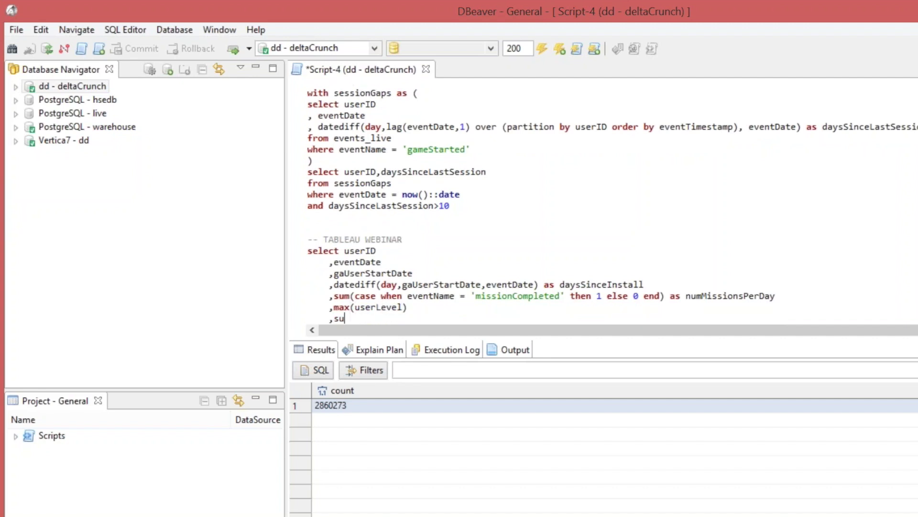
pyautogui.write('m(case when ')
pyautogui.write('tra')
pyautogui.press('BackSpace')
pyautogui.press('BackSpace')
pyautogui.press('BackSpace')
pyautogui.write('eventName ')
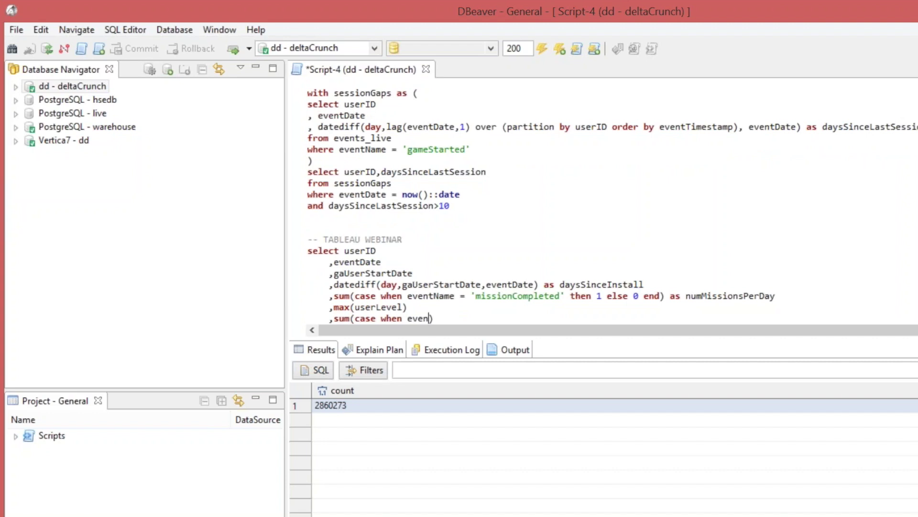
pyautogui.write("= 'transaction' and ")
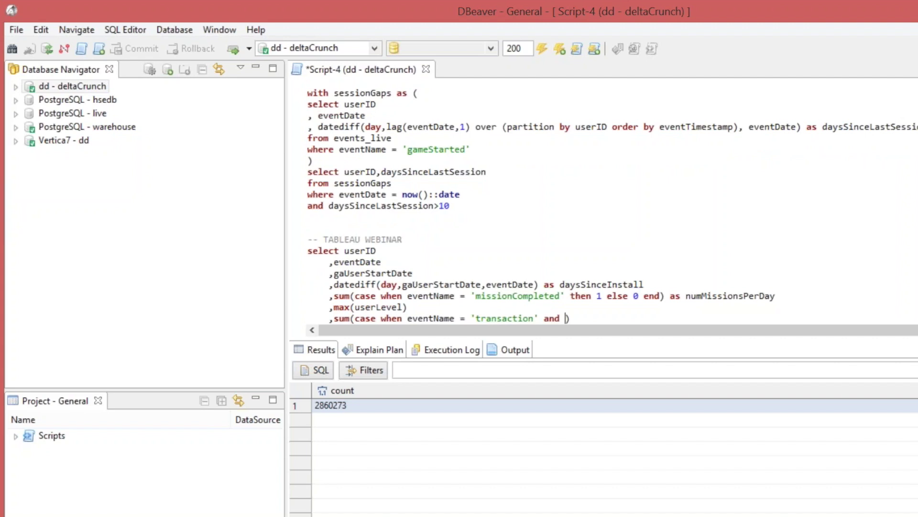
pyautogui.write('prod')
pyautogui.press('BackSpace')
pyautogui.press('BackSpace')
pyautogui.write("oductCategory = '")
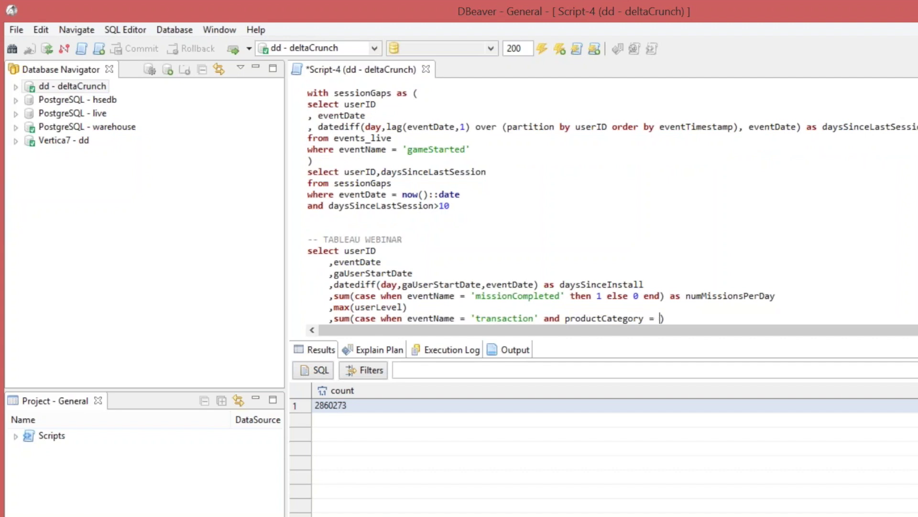
pyautogui.write('Real')
pyautogui.press('BackSpace')
pyautogui.press('BackSpace')
pyautogui.press('BackSpace')
pyautogui.write('EAL_CUR')
pyautogui.press('BackSpace')
pyautogui.press('BackSpace')
pyautogui.write("URRENCY' then")
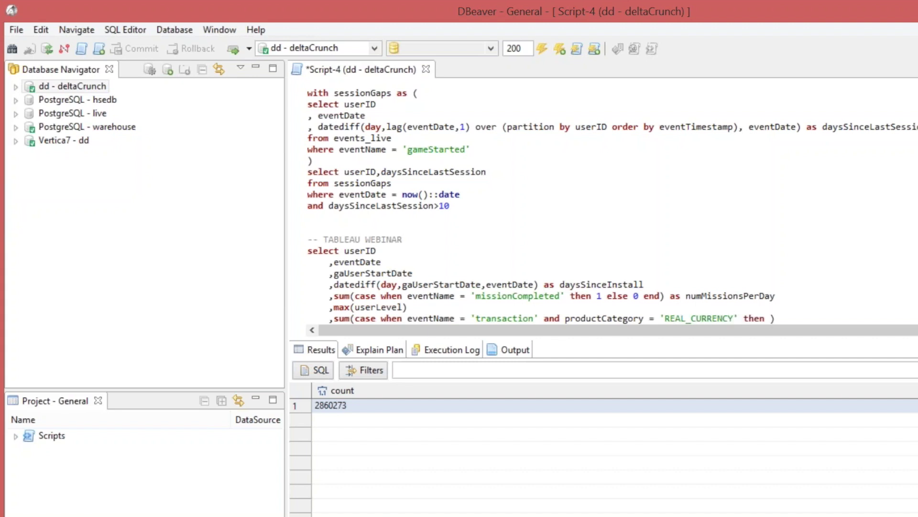
pyautogui.write(' 1 ')
pyautogui.write('else 0 ')
pyautogui.write('end')
pyautogui.write('as num')
# Replace the alias with an 'over (partitio' window clause on the REAL_CURRENCY sum.
pyautogui.press('BackSpace')
pyautogui.press('BackSpace')
pyautogui.press('BackSpace')
pyautogui.write('over')
pyautogui.press('BackSpace')
pyautogui.press('BackSpace')
pyautogui.press('BackSpace')
pyautogui.press('BackSpace')
pyautogui.press('BackSpace')
pyautogui.press('BackSpace')
pyautogui.press('BackSpace')
pyautogui.press('BackSpace')
pyautogui.write('over (')
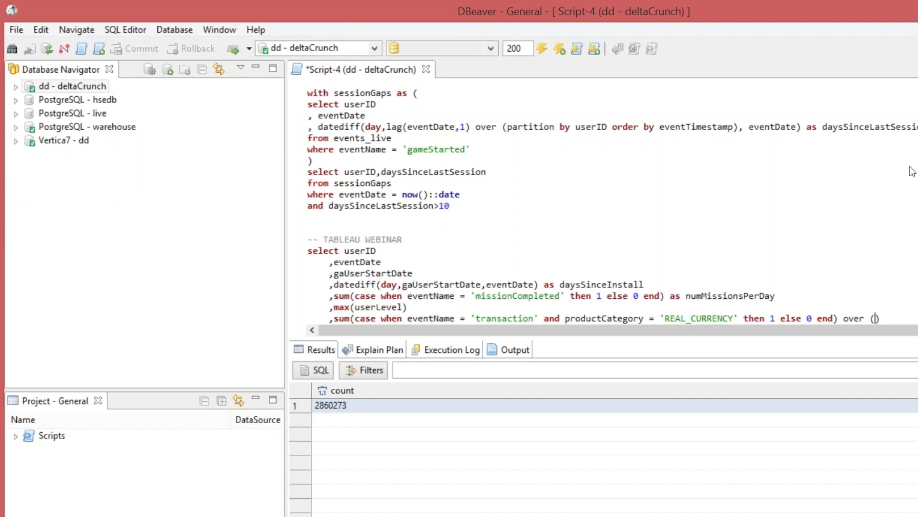
pyautogui.hotkey('alt', 'Tab')
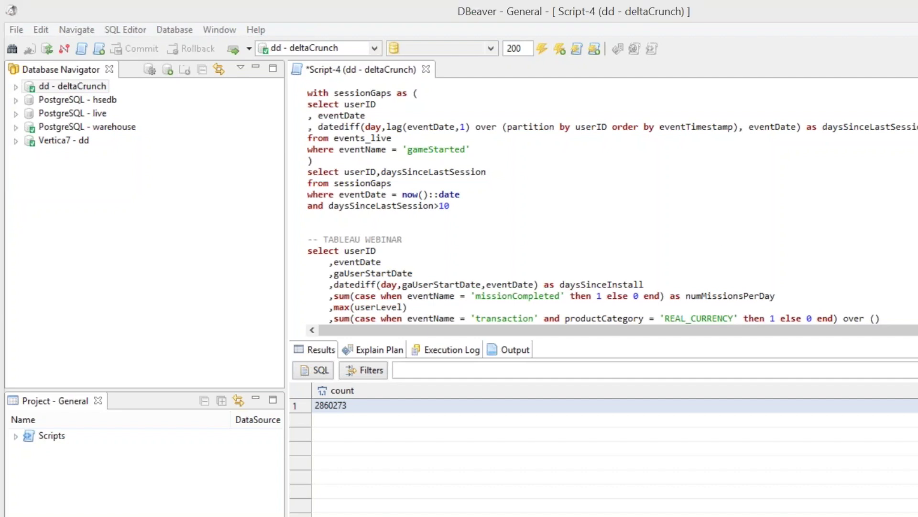
pyautogui.hotkey('alt', 'Tab')
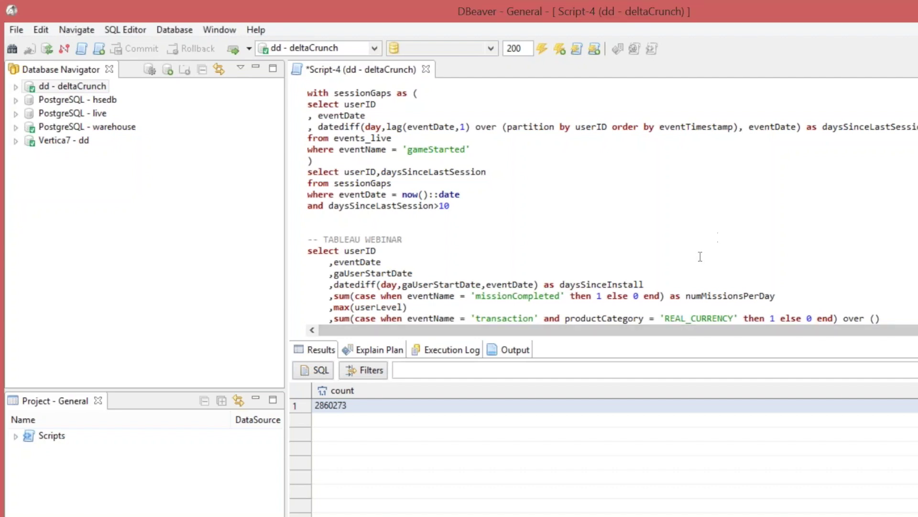
pyautogui.write('partitio')
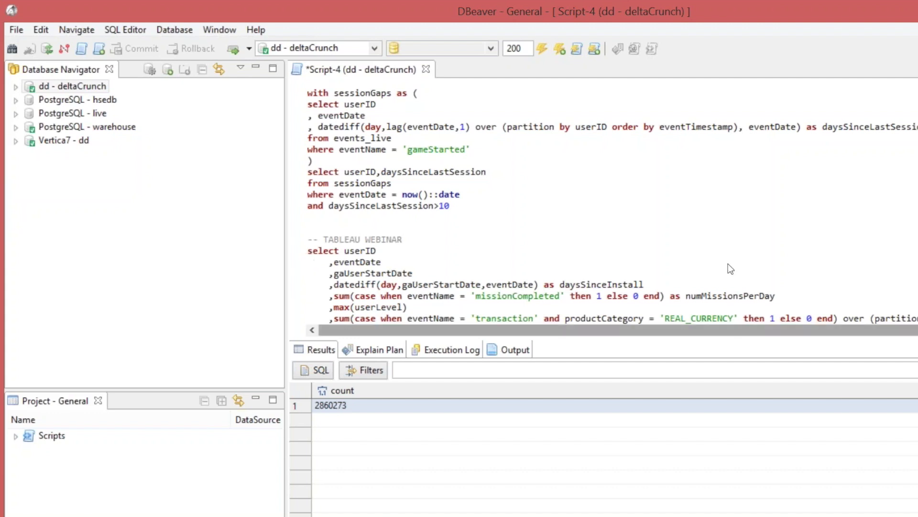
pyautogui.scroll(-1, 765, 256)
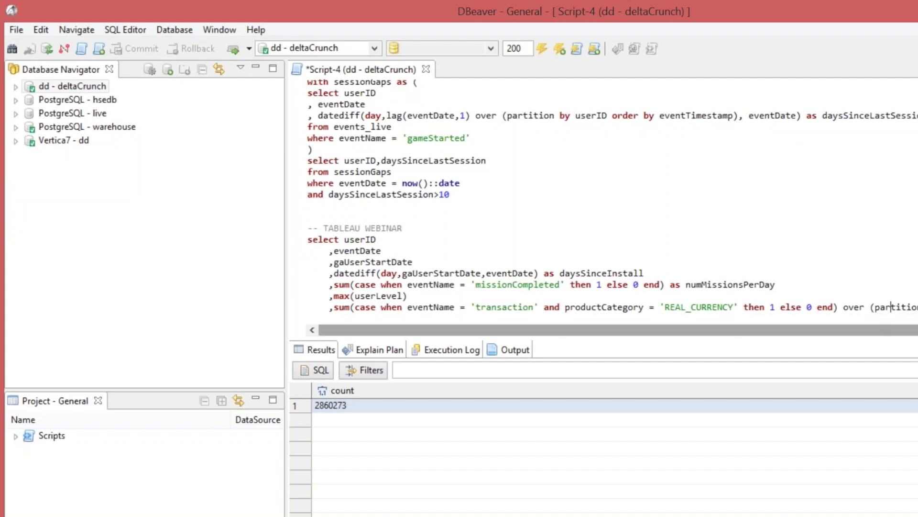
# Wrap the REAL_CURRENCY transaction case expression in max().
pyautogui.click(354, 306)
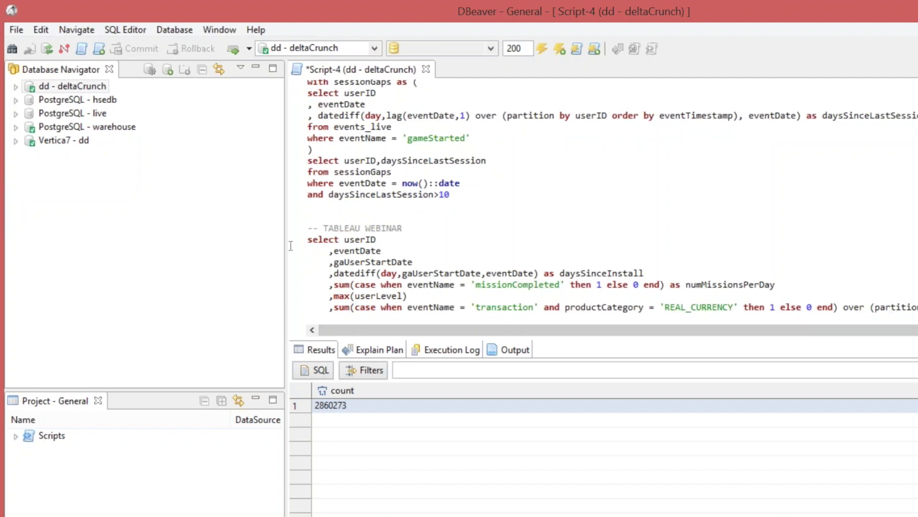
pyautogui.write('mas(')
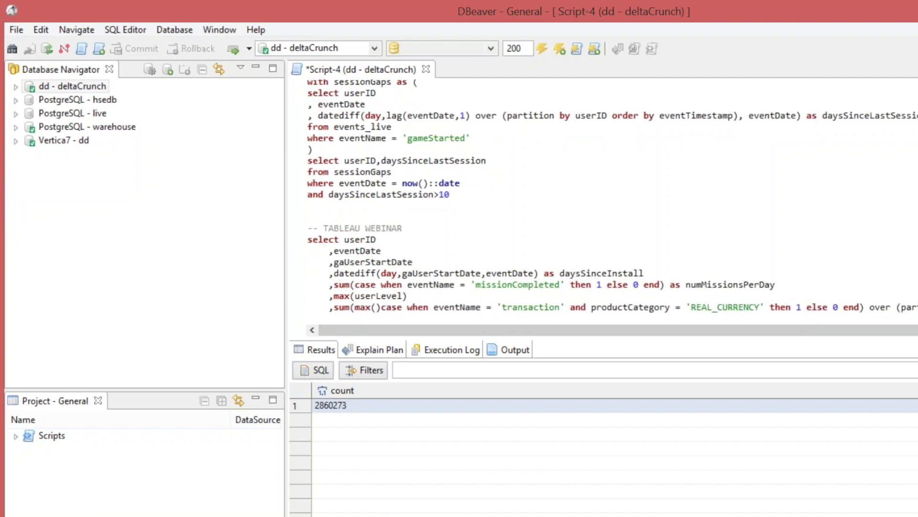
pyautogui.press('Delete')
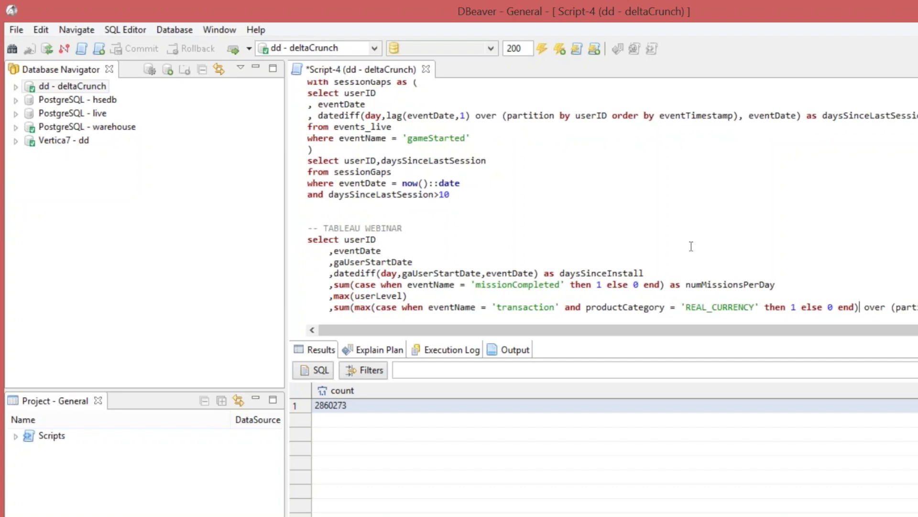
pyautogui.write(')')
pyautogui.moveTo(898, 330); pyautogui.dragTo(917, 330)
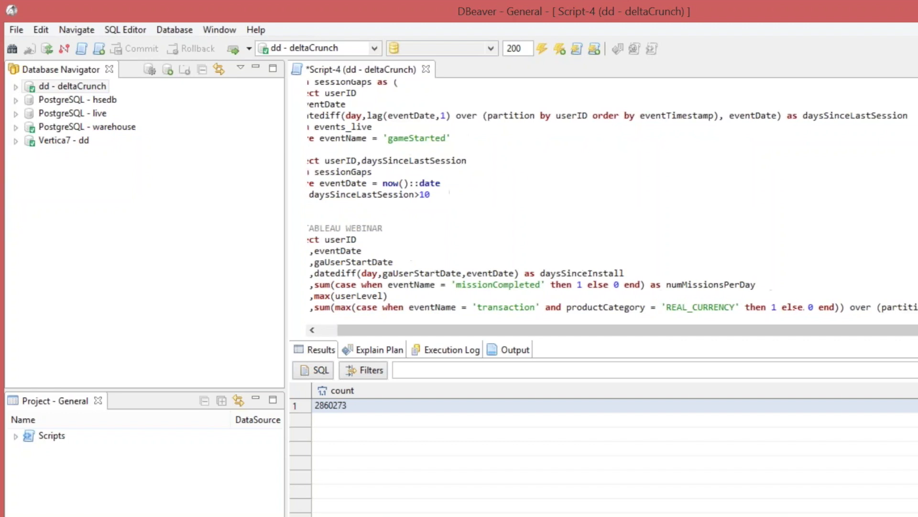
# Add a summed convertedProductAmount column for REAL_CURRENCY transactions and select 'from events_live'.
pyautogui.press('Return')
pyautogui.write(', ')
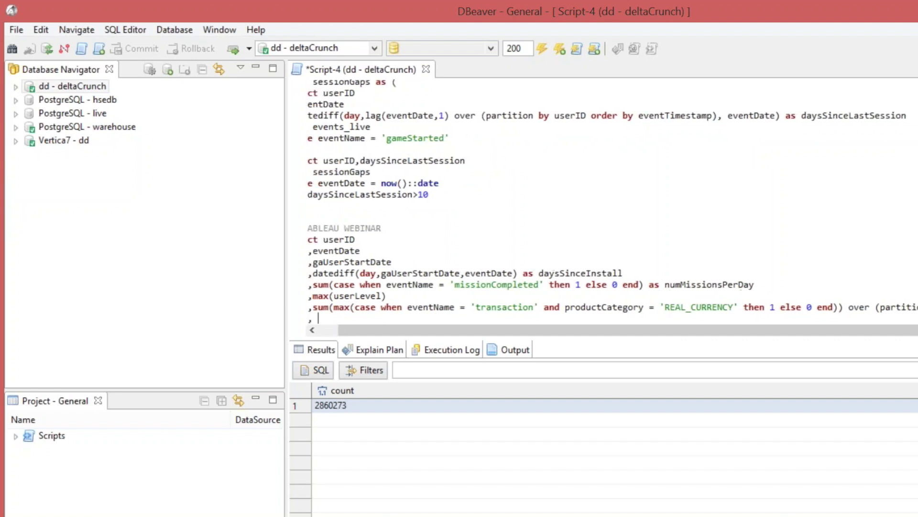
pyautogui.write('sum(cae')
pyautogui.press('BackSpace')
pyautogui.write('se')
pyautogui.moveTo(381, 306); pyautogui.dragTo(739, 306)
pyautogui.hotkey('ctrl', 'c')
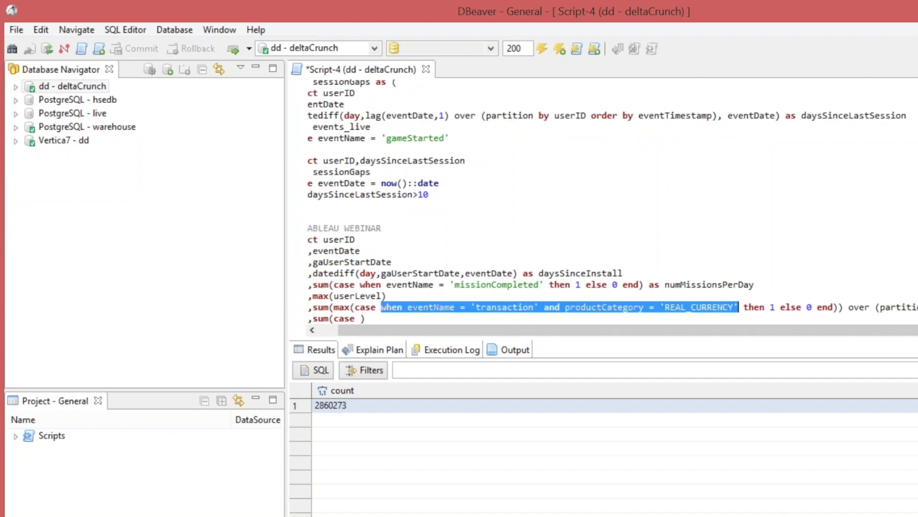
pyautogui.click(357, 319)
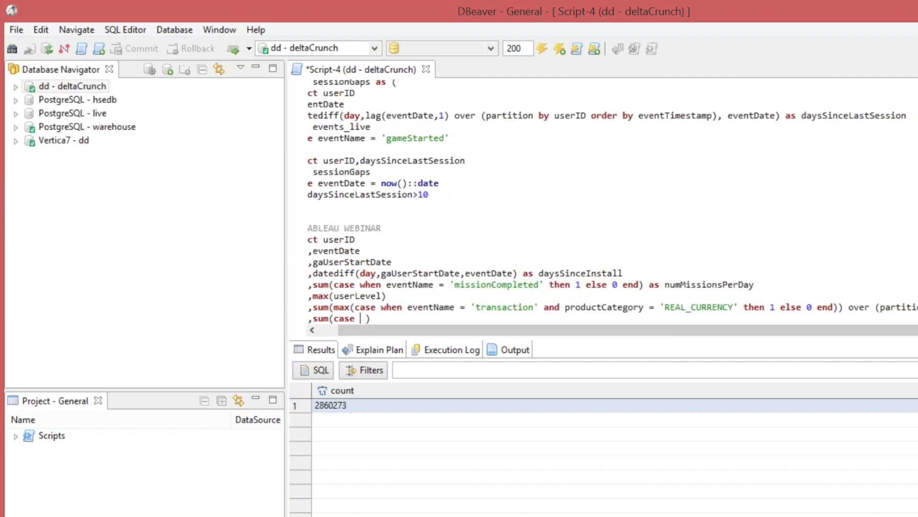
pyautogui.hotkey('ctrl', 'v')
pyautogui.write('then ')
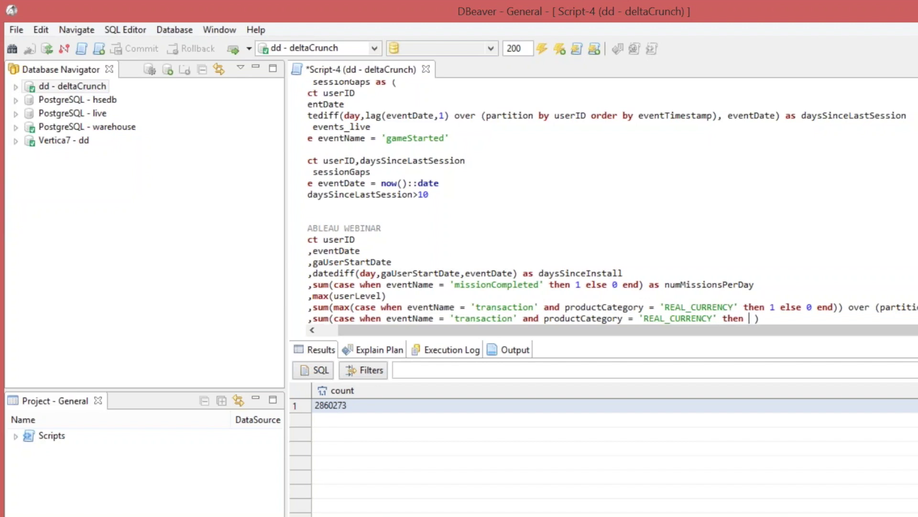
pyautogui.write('convertedP')
pyautogui.write('roductAmount')
pyautogui.write(' else 0 ')
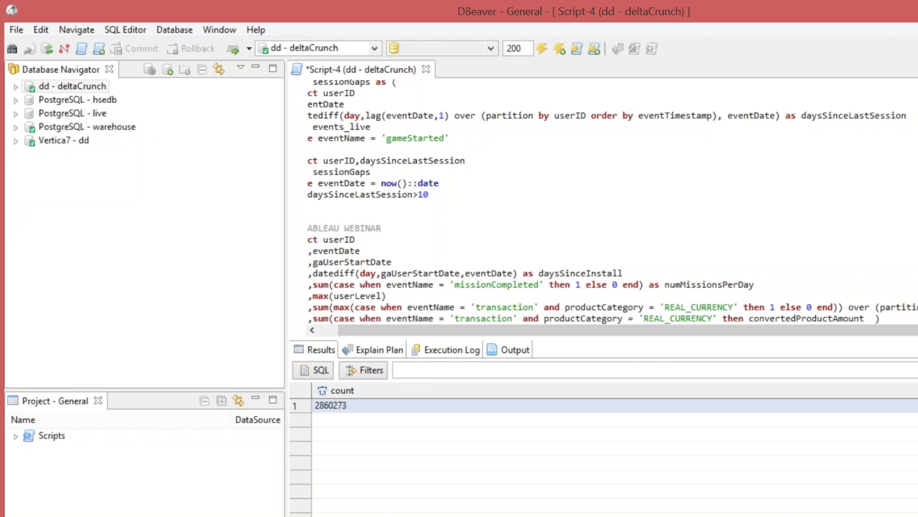
pyautogui.write('en')
pyautogui.press('Return')
pyautogui.write('from events_live')
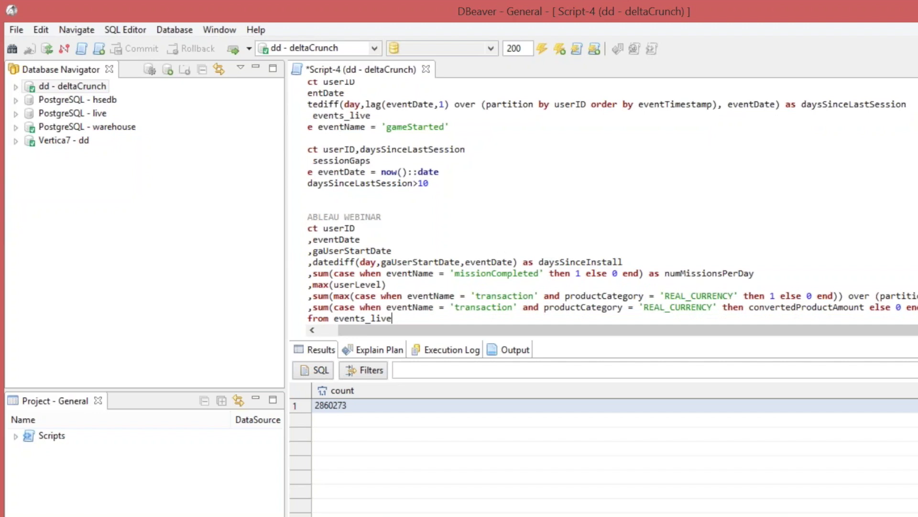
# Add 'group by userID, eventDate, gaUserStartDate' below the from clause.
pyautogui.press('Return')
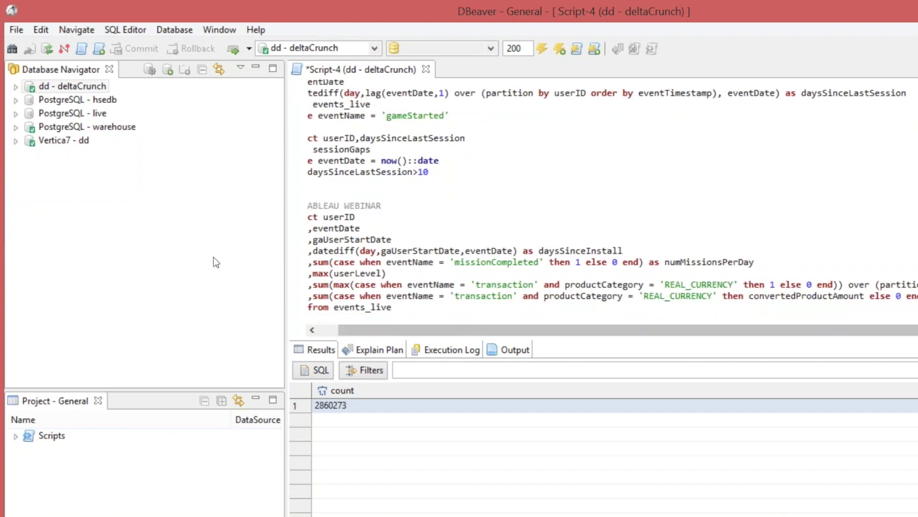
pyautogui.press('Up')
pyautogui.press('BackSpace')
pyautogui.press('Down')
pyautogui.press('BackSpace')
pyautogui.press('BackSpace')
pyautogui.write('group by')
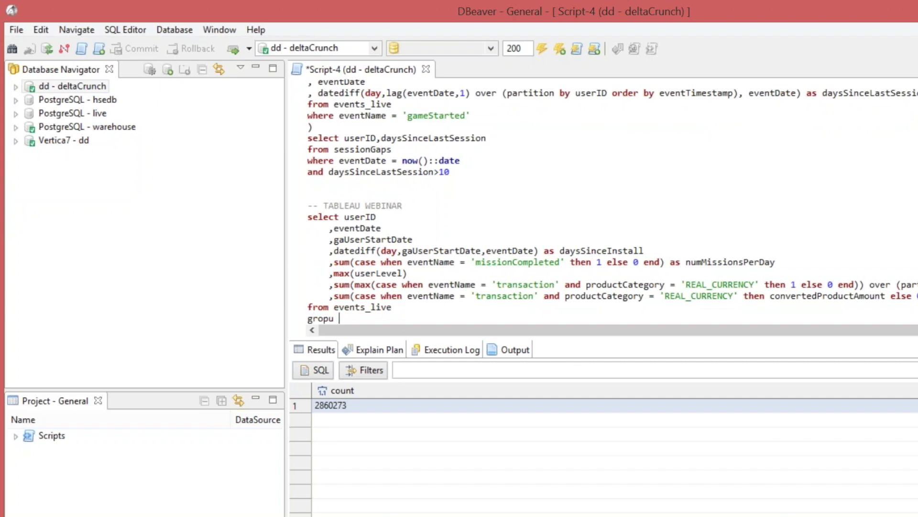
pyautogui.press('BackSpace')
pyautogui.press('BackSpace')
pyautogui.press('BackSpace')
pyautogui.press('BackSpace')
pyautogui.press('BackSpace')
pyautogui.write('up by userID, eventDate')
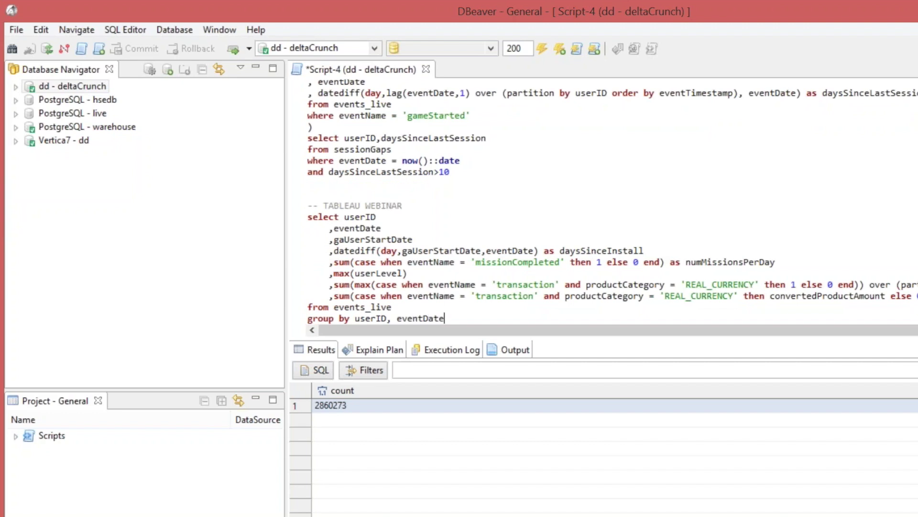
pyautogui.write(', gaUserStartDate')
# Order by the same three columns, alias max(userLevel) as userLevel, and run the query.
pyautogui.press('Return')
pyautogui.write('order by')
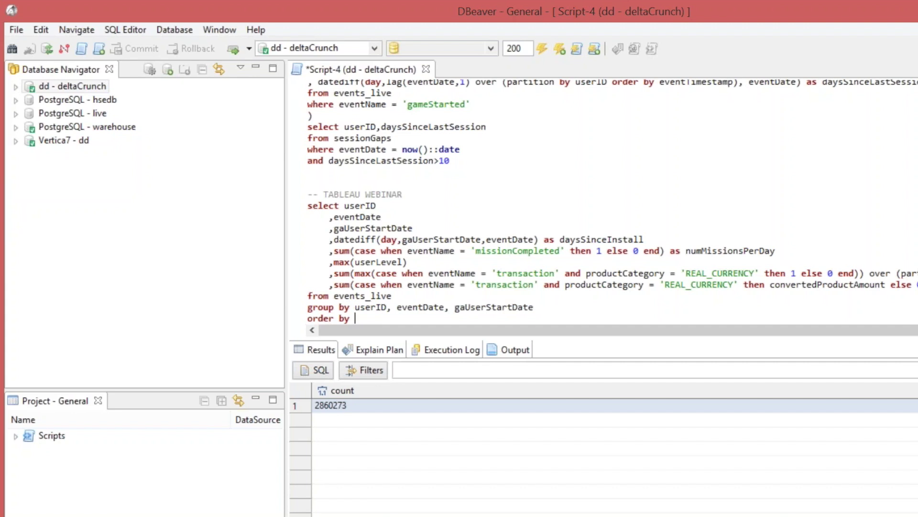
pyautogui.moveTo(355, 307); pyautogui.dragTo(535, 308)
pyautogui.hotkey('ctrl', 'c')
pyautogui.press('Down')
pyautogui.hotkey('ctrl', 'v')
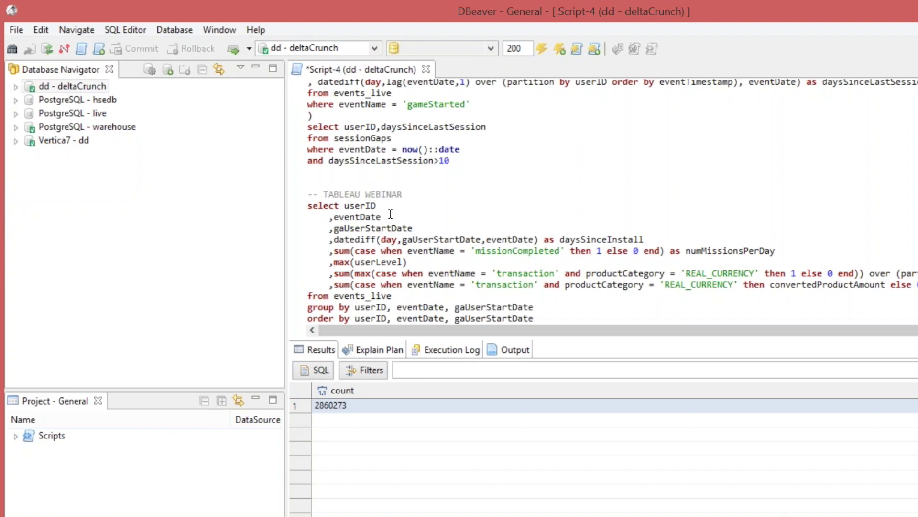
pyautogui.press('Up')
pyautogui.write('as userLevel')
pyautogui.hotkey('ctrl', 'Return')
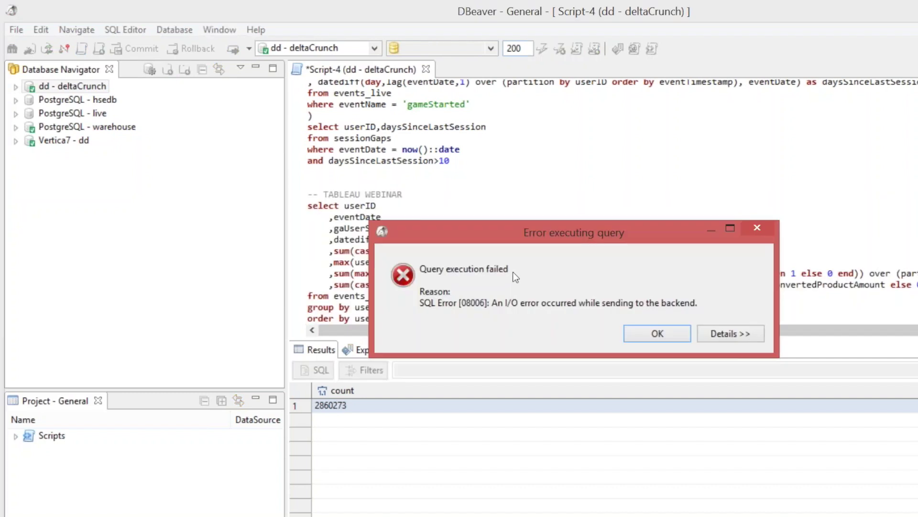
# Dismiss the SQL error, reconnect to the database, and add 'limit 10' to the query.
pyautogui.press('Return')
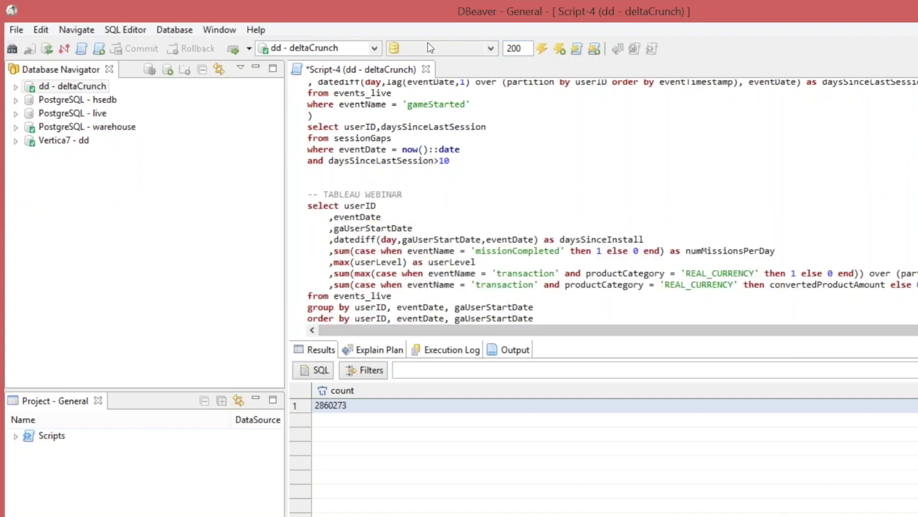
pyautogui.hotkey('ctrl', 'Return')
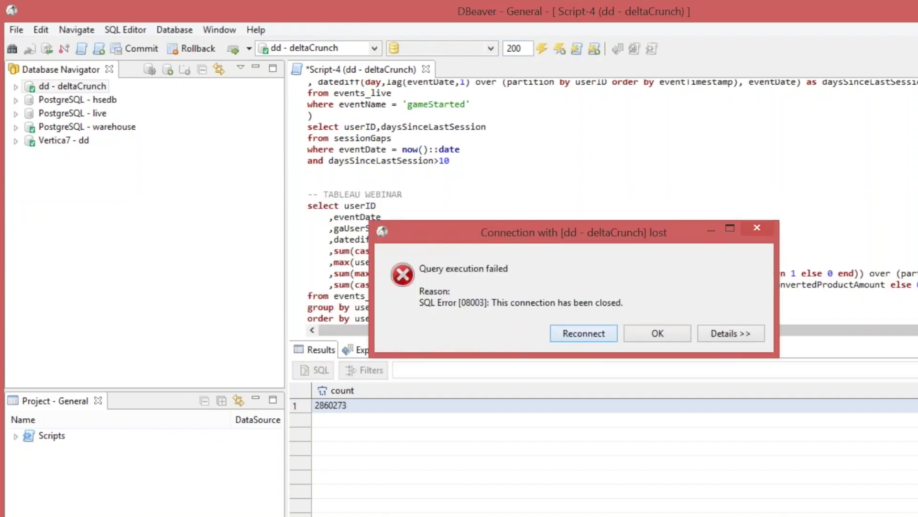
pyautogui.press('Return')
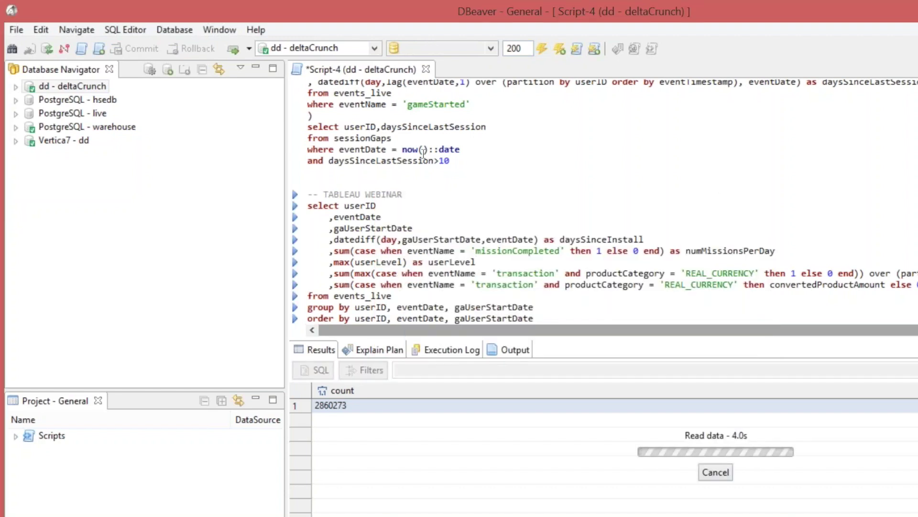
pyautogui.hotkey('ctrl', 'End')
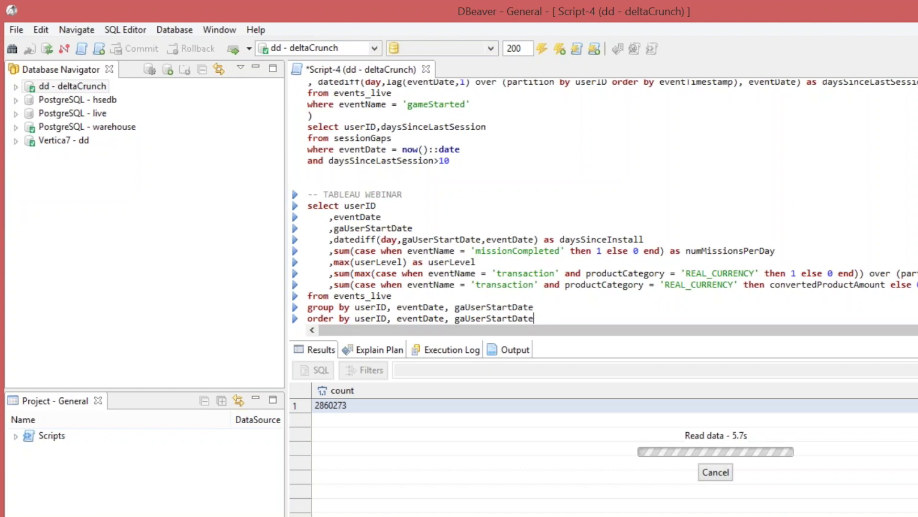
pyautogui.press('Return')
pyautogui.write('lim')
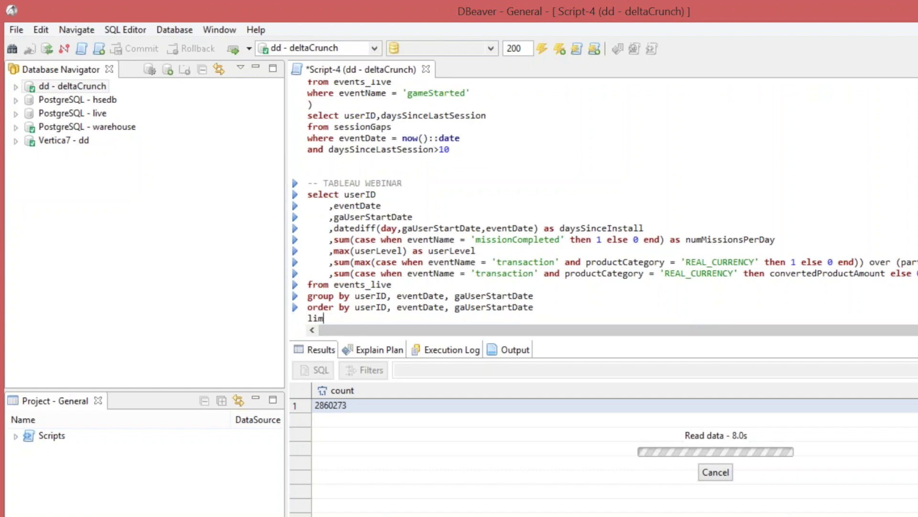
pyautogui.write('it 10')
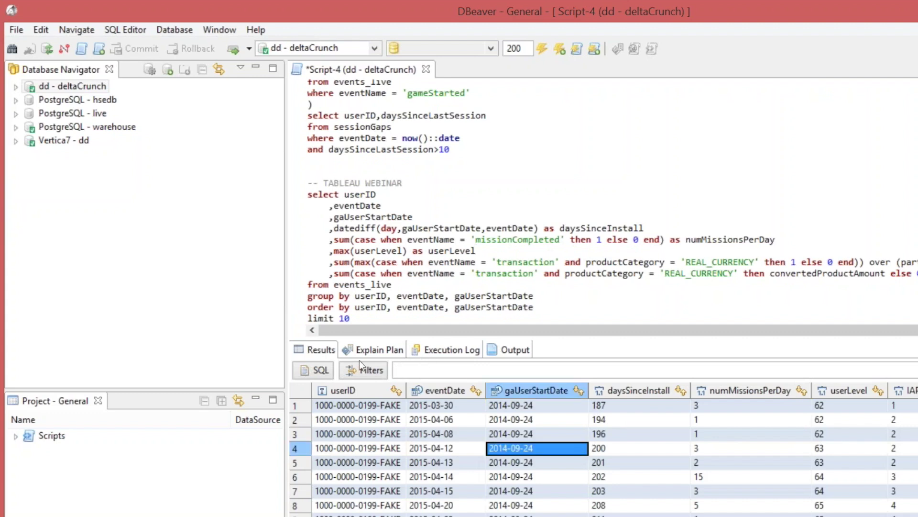
# Step across row 4's result columns, then open a blank line below from events_live.
pyautogui.press('Left')
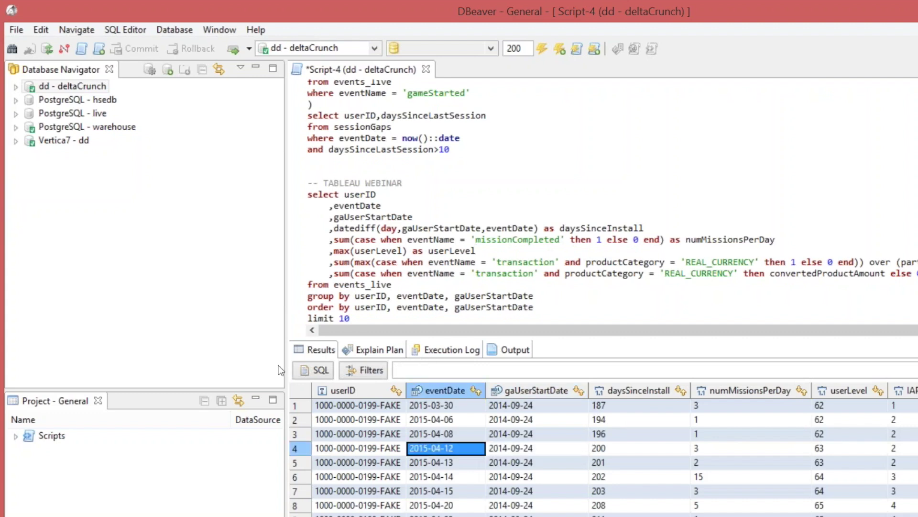
pyautogui.press('Down')
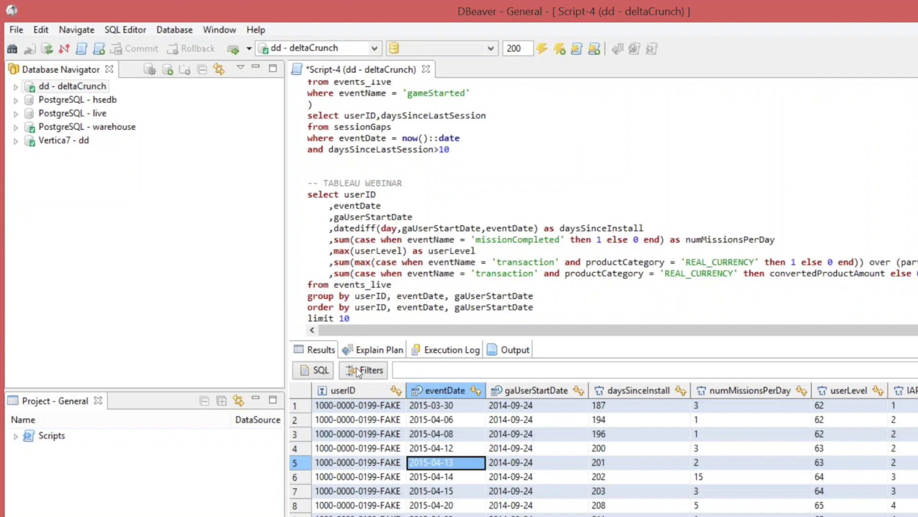
pyautogui.press('Up')
pyautogui.press('Right')
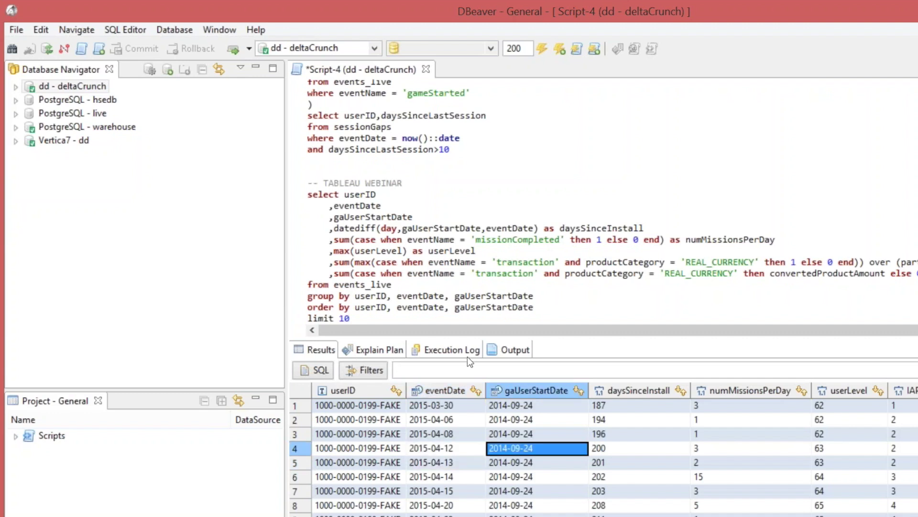
pyautogui.press('Right')
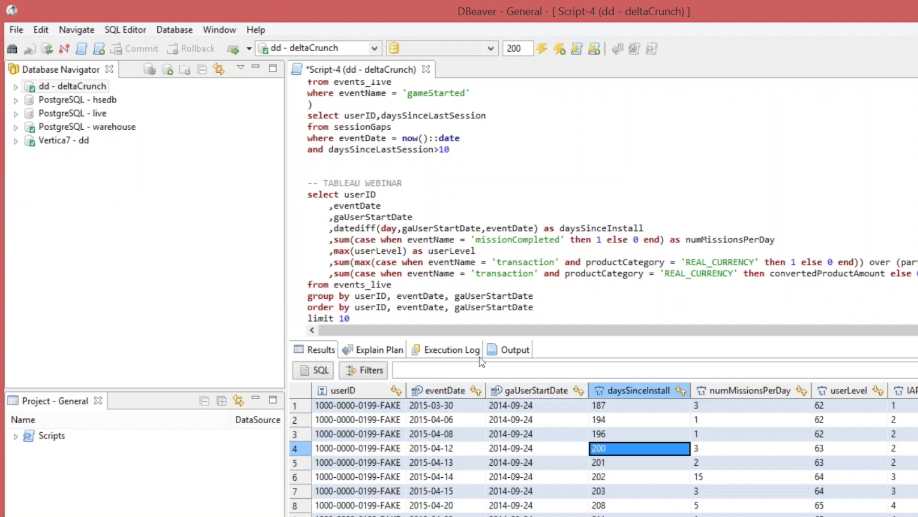
pyautogui.press('Right')
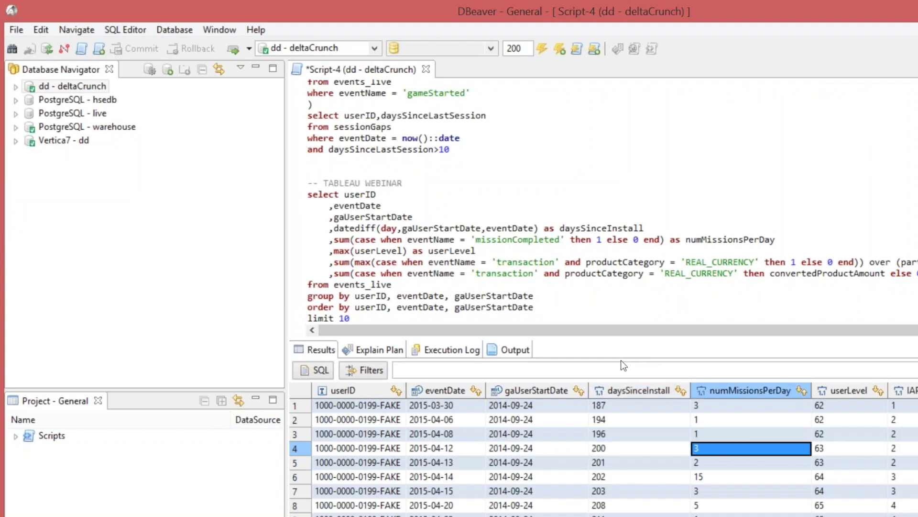
pyautogui.press('Right')
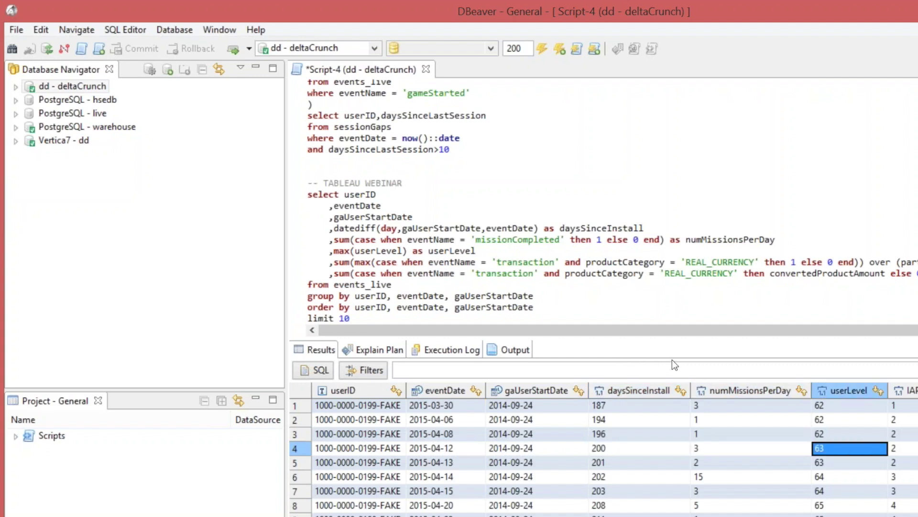
pyautogui.press('Right')
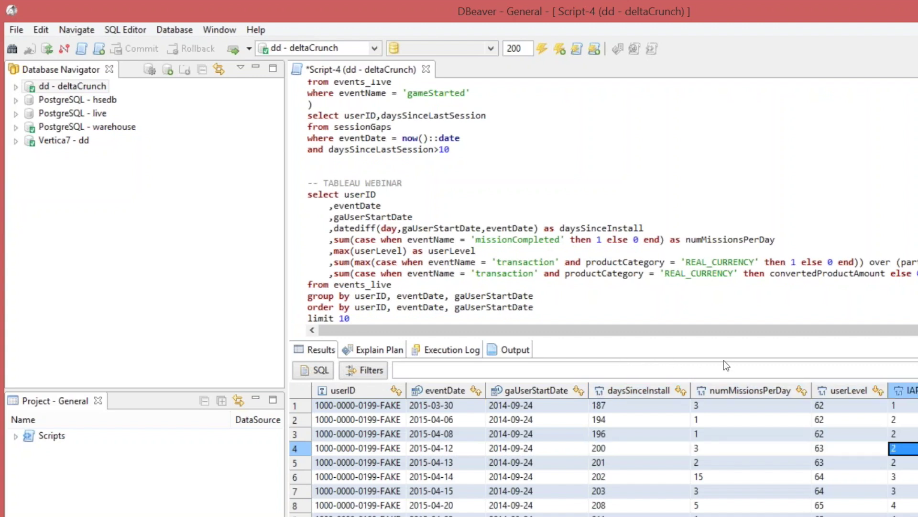
pyautogui.press('Right')
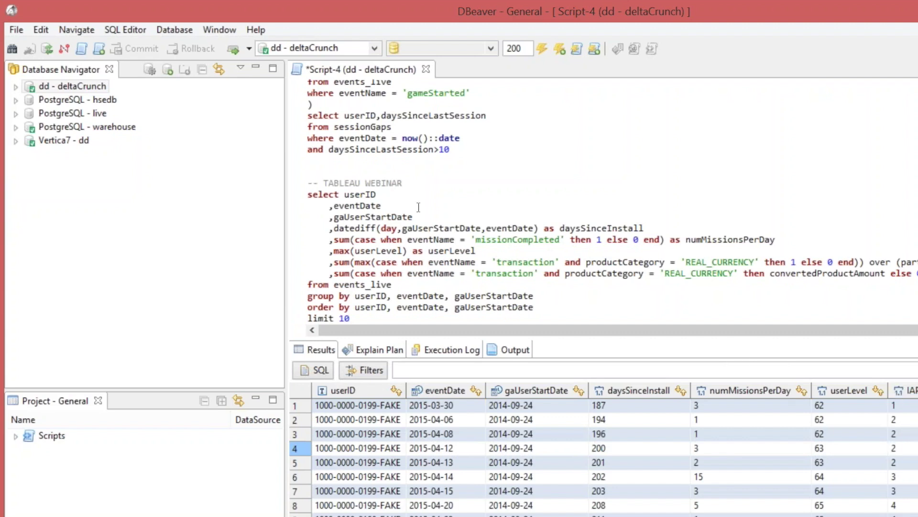
pyautogui.press('Up')
pyautogui.press('Return')
# Add 'where userID in (select userID from events_live where eventName = 'newPlayer')' and rerun.
pyautogui.write('where ')
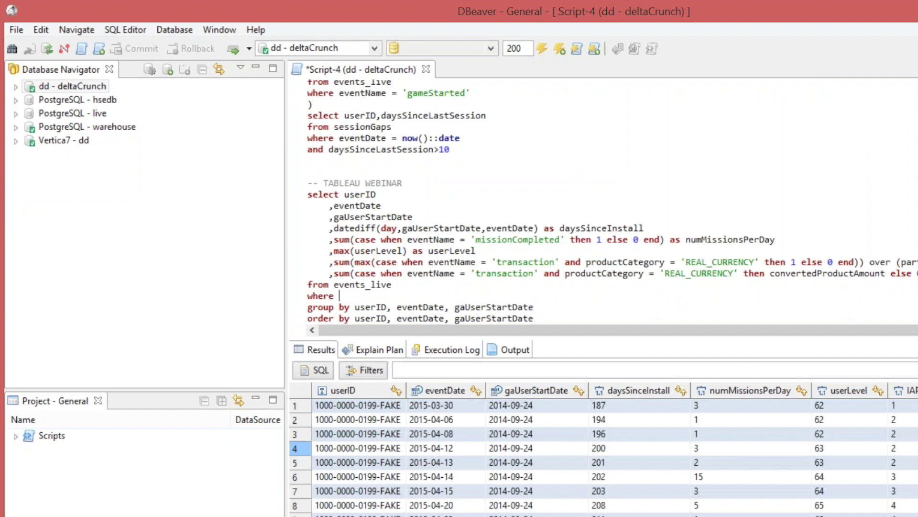
pyautogui.write('userID')
pyautogui.write(' in ')
pyautogui.write('()')
pyautogui.write('select ')
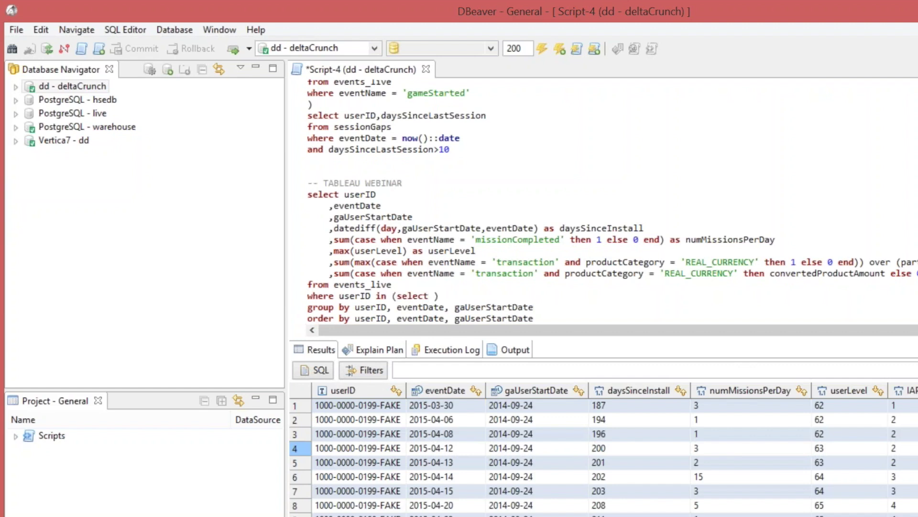
pyautogui.write('userID')
pyautogui.write('from event')
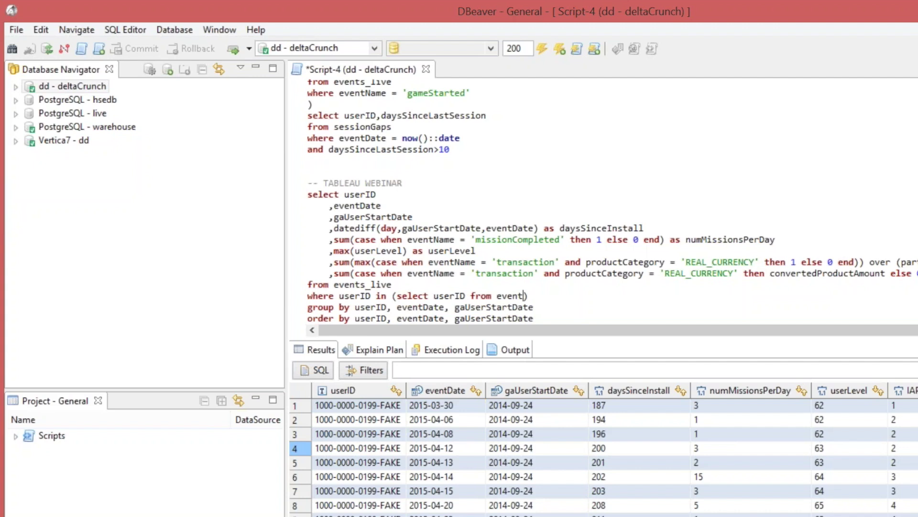
pyautogui.write('s_live where eventName = ')
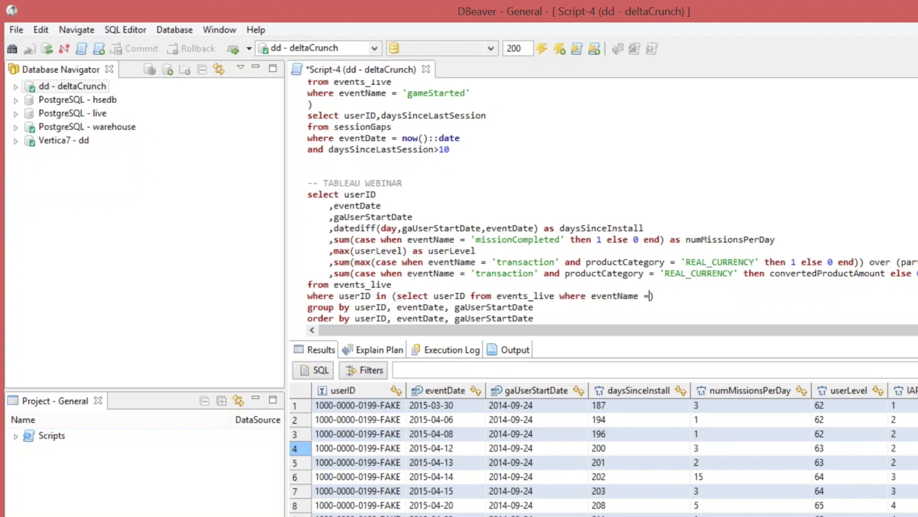
pyautogui.write("'newPLYER")
pyautogui.press('BackSpace')
pyautogui.press('BackSpace')
pyautogui.press('BackSpace')
pyautogui.press('BackSpace')
pyautogui.write('a')
pyautogui.write('ayer')
pyautogui.hotkey('ctrl', 'Return')
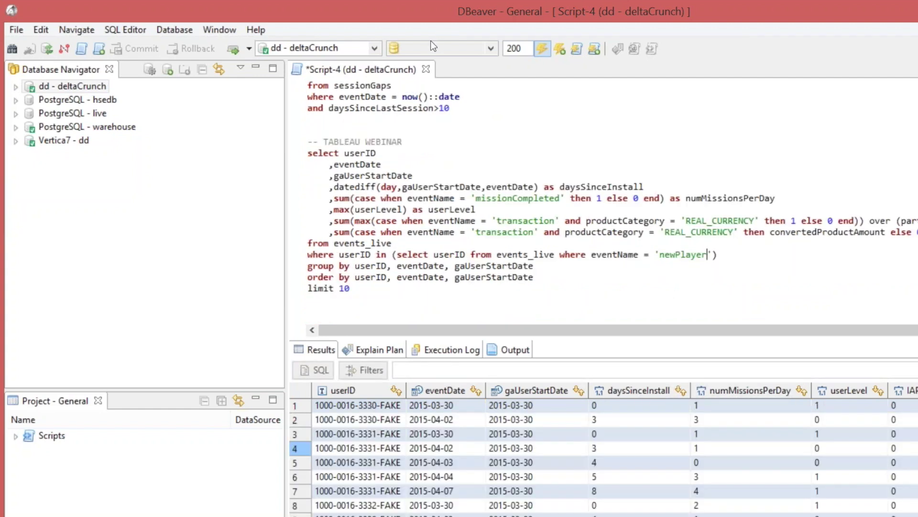
pyautogui.click(536, 476)
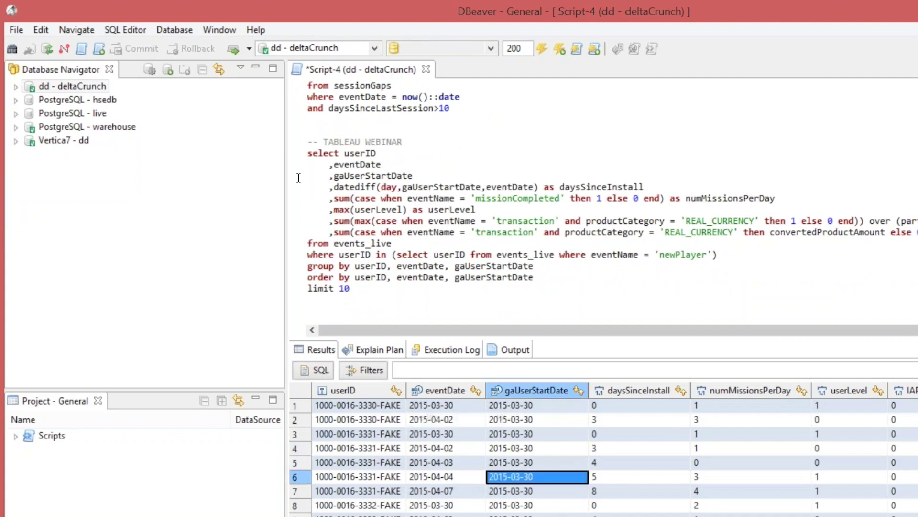
pyautogui.moveTo(307, 153); pyautogui.dragTo(534, 277)
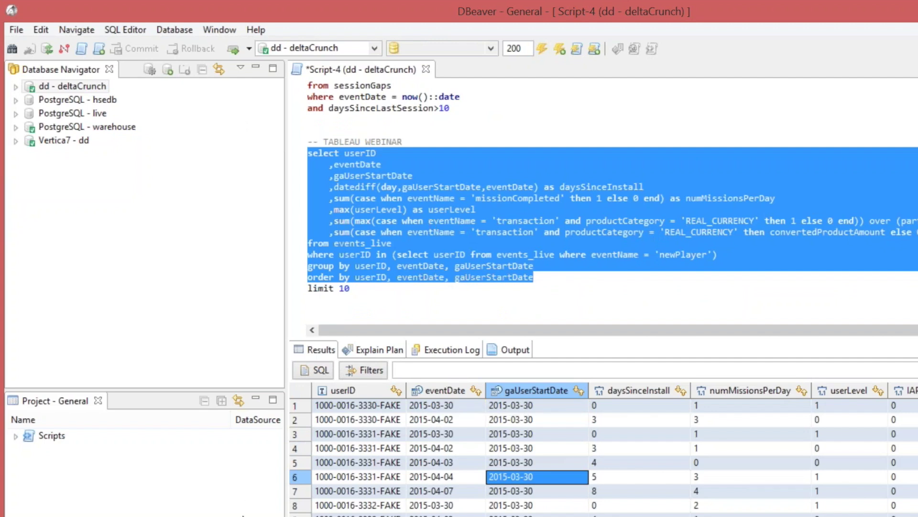
# Glance at Tableau, then return to the DBeaver SQL editor and deselect the query text.
pyautogui.hotkey('alt', 'Tab')
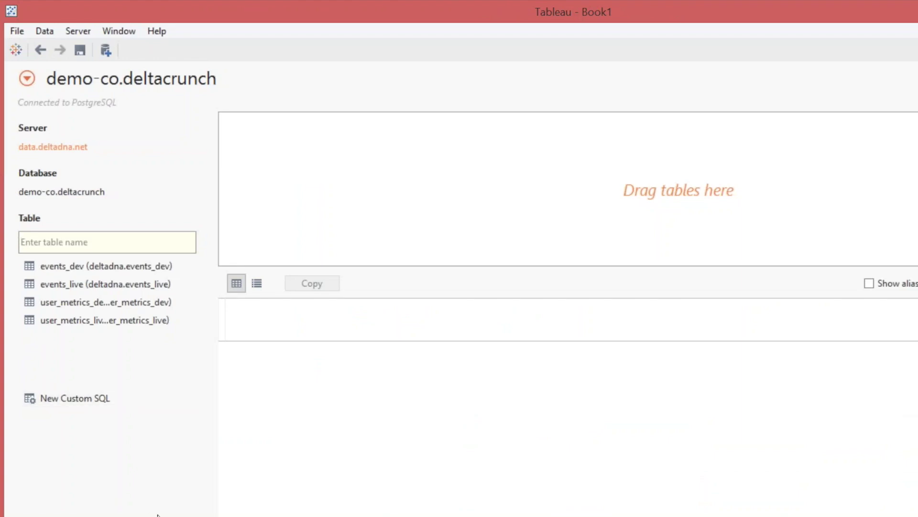
pyautogui.hotkey('alt', 'Tab')
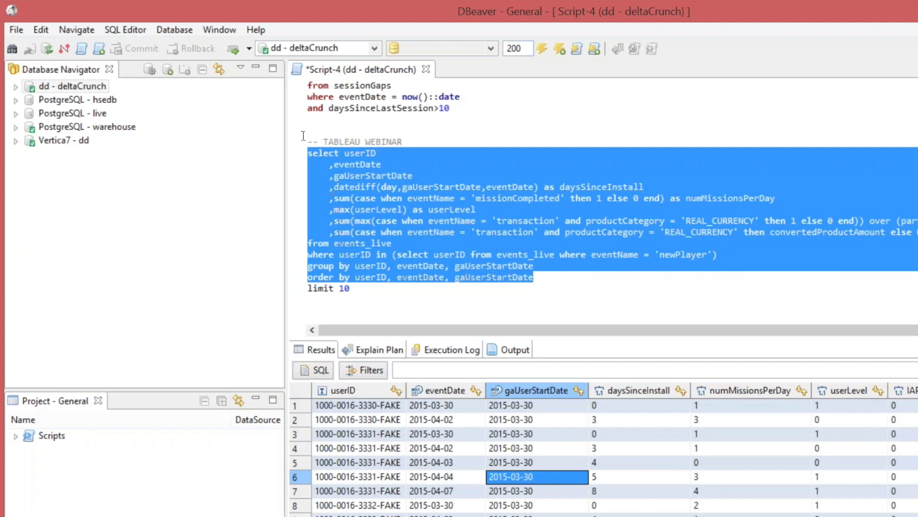
pyautogui.click(411, 244)
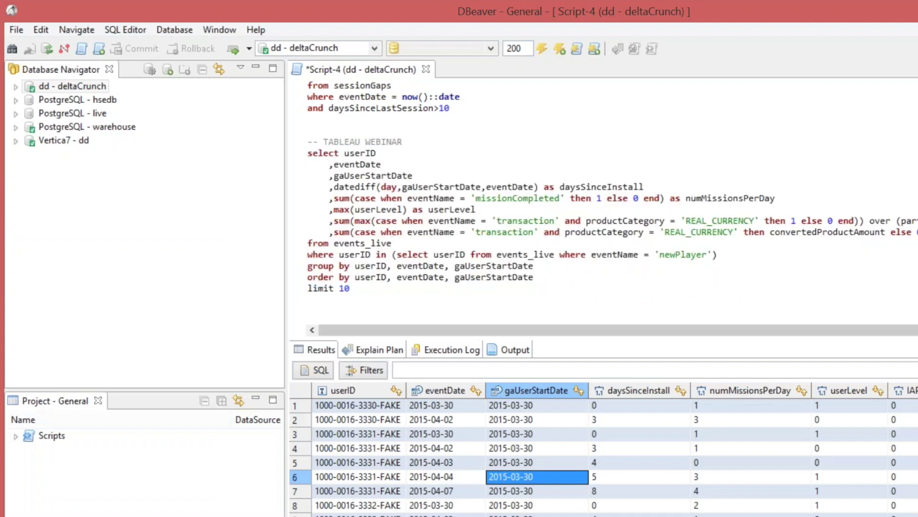
# Check the events_live columns under dd - deltaCrunch in DBeaver, then return to Tableau.
pyautogui.click(48, 86)
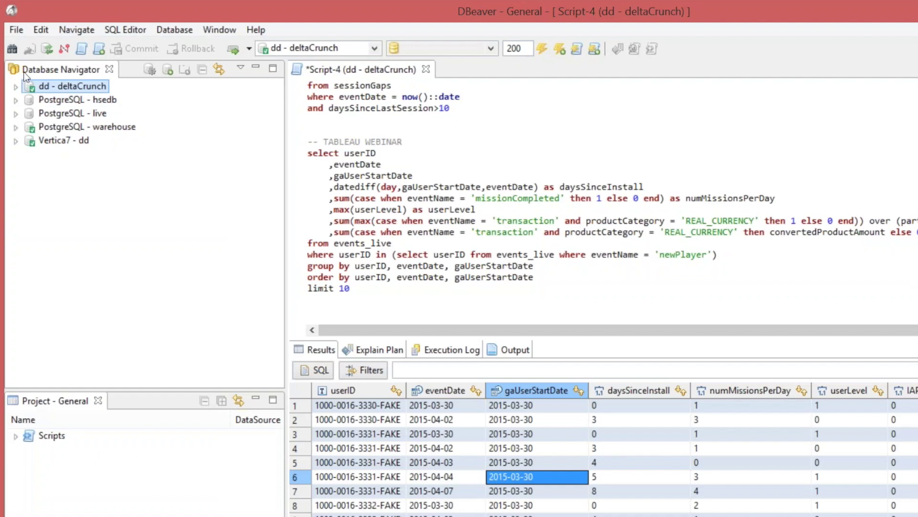
pyautogui.click(15, 86)
pyautogui.click(44, 126)
pyautogui.click(58, 140)
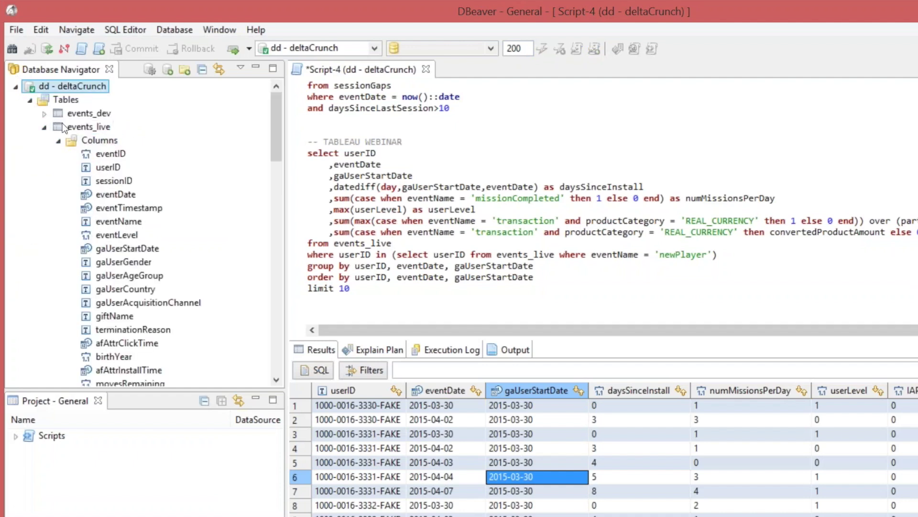
pyautogui.click(30, 100)
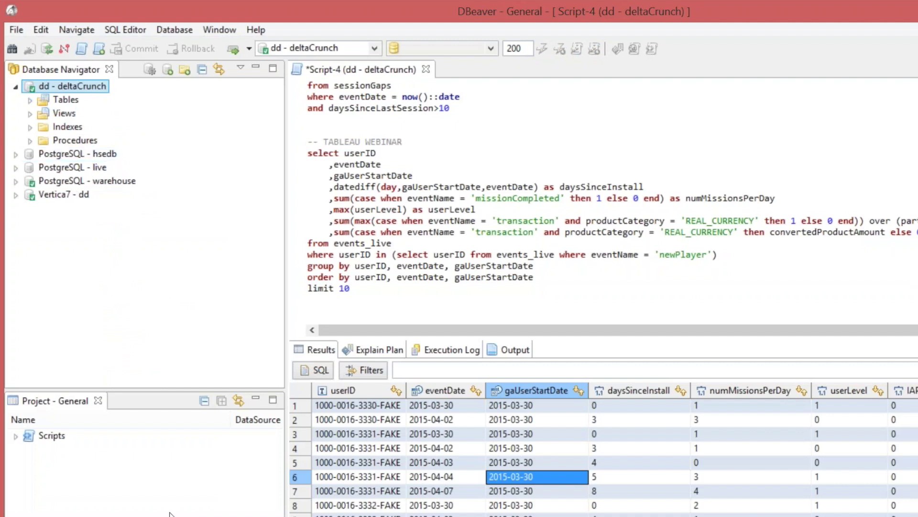
pyautogui.click(254, 512)
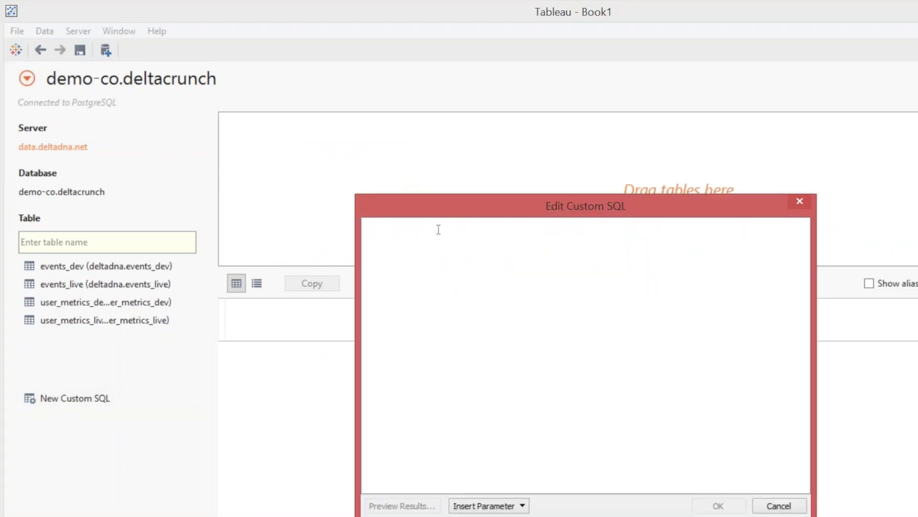
# Paste the newPlayer-filtered webinar query into Tableau's Custom SQL box and confirm it.
pyautogui.hotkey('ctrl', 'v')
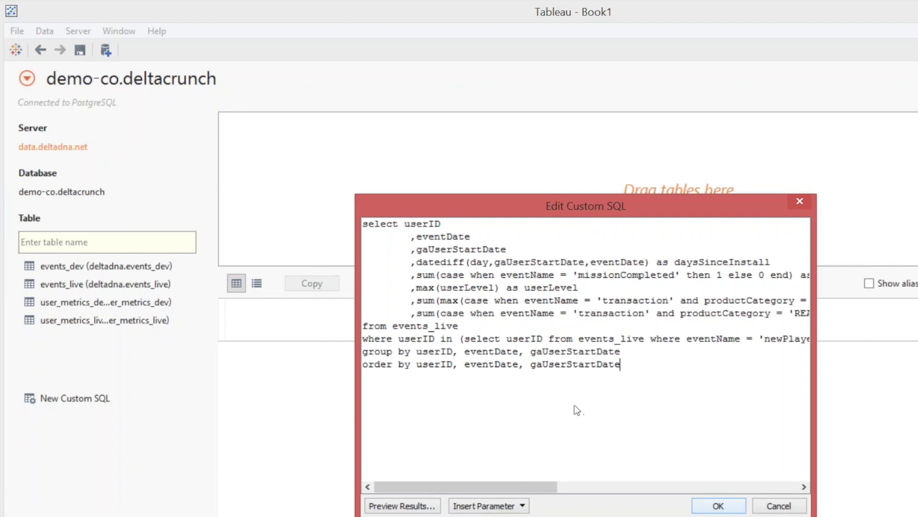
pyautogui.click(719, 506)
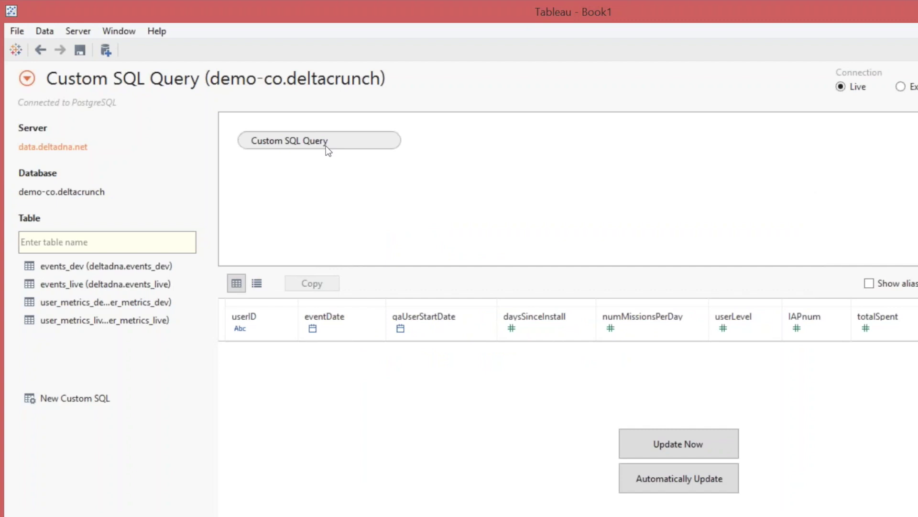
# Make daysSinceInstall, IAPnum, numMissionsPerDay, totalSpent, userLevel dimensions and userID a Count Distinct measure.
pyautogui.click(95, 473)
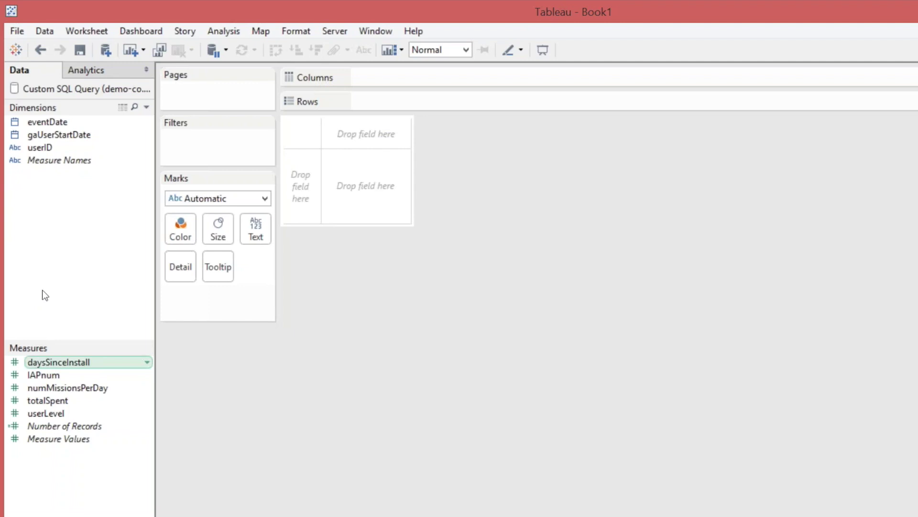
pyautogui.moveTo(43, 362); pyautogui.dragTo(35, 254)
pyautogui.moveTo(34, 202); pyautogui.dragTo(35, 202)
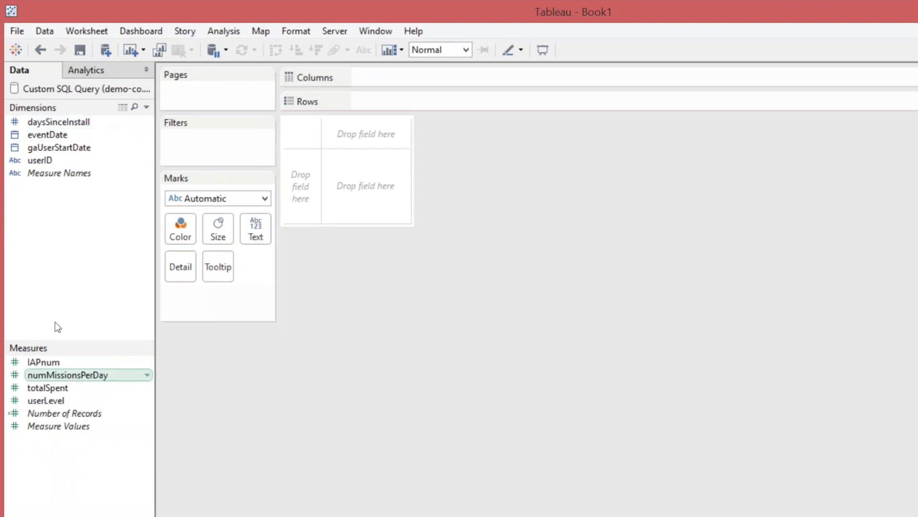
pyautogui.moveTo(43, 362); pyautogui.dragTo(38, 272)
pyautogui.moveTo(43, 362); pyautogui.dragTo(41, 293)
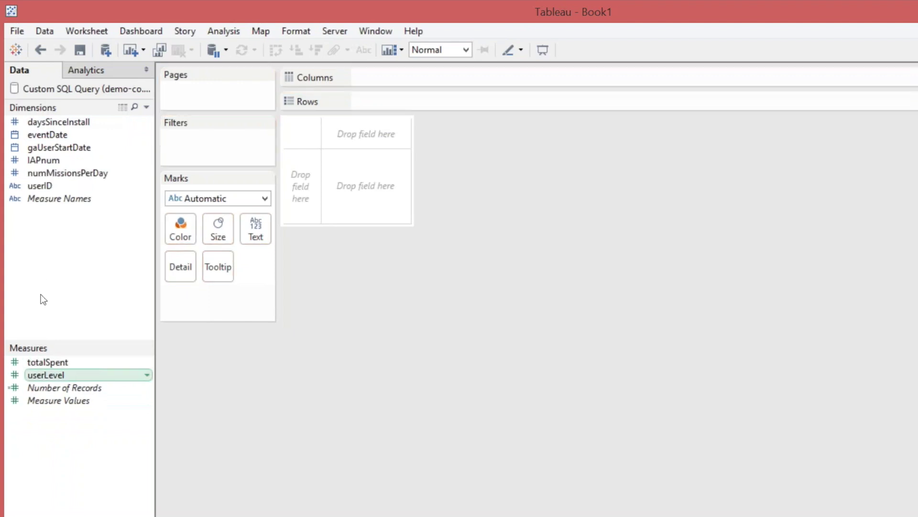
pyautogui.moveTo(40, 362); pyautogui.dragTo(42, 268)
pyautogui.moveTo(45, 362); pyautogui.dragTo(44, 224)
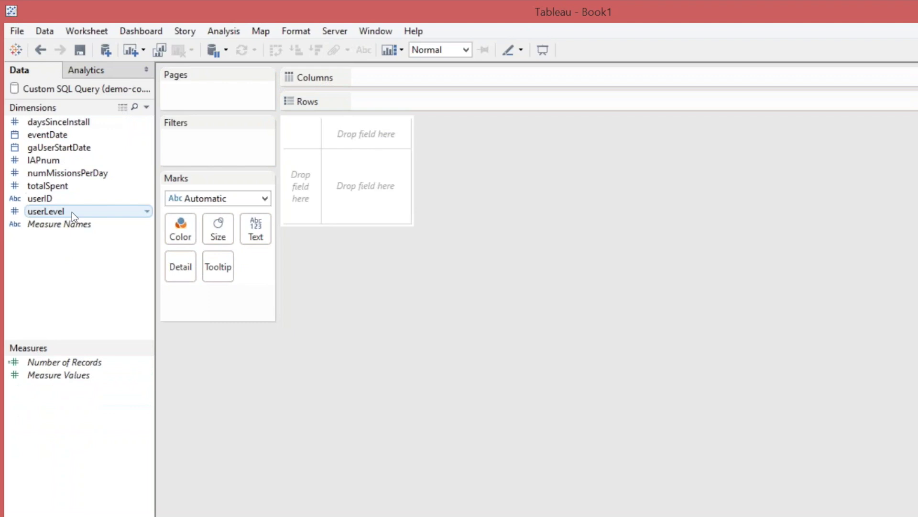
pyautogui.moveTo(42, 198); pyautogui.dragTo(53, 385)
pyautogui.press('Up')
pyautogui.press('Up')
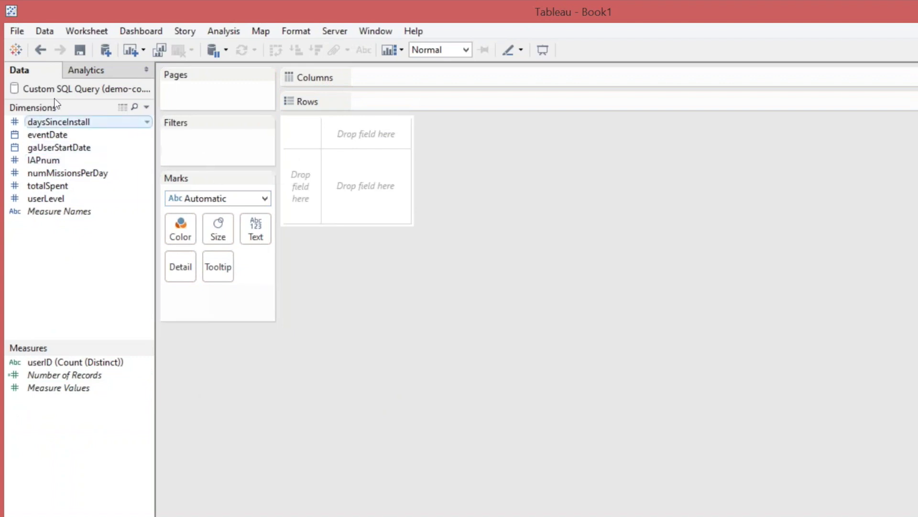
# Plot daysSinceInstall columns against CNTD(userID) rows as bars, shown as Percent of Total.
pyautogui.moveTo(55, 121); pyautogui.dragTo(311, 66)
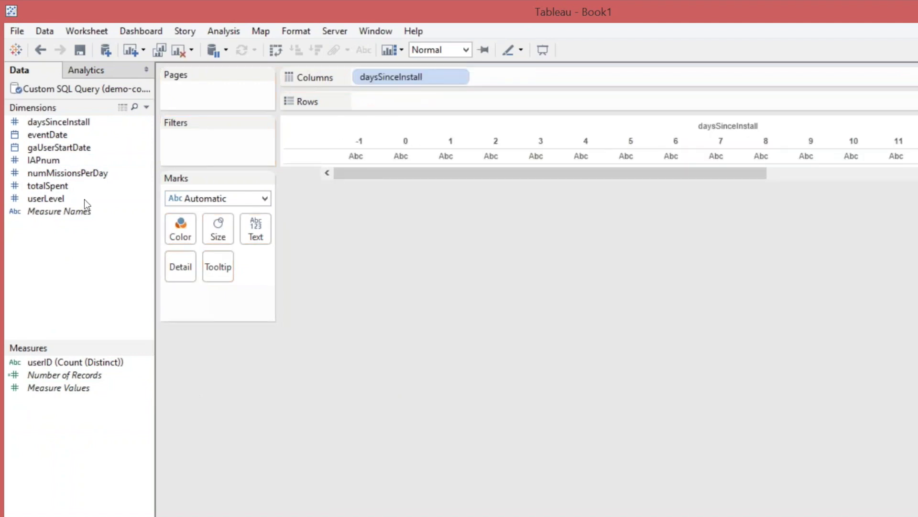
pyautogui.moveTo(72, 361)
pyautogui.mouseDown()
pyautogui.moveTo(381, 90)
pyautogui.moveTo(356, 100)
pyautogui.mouseUp()
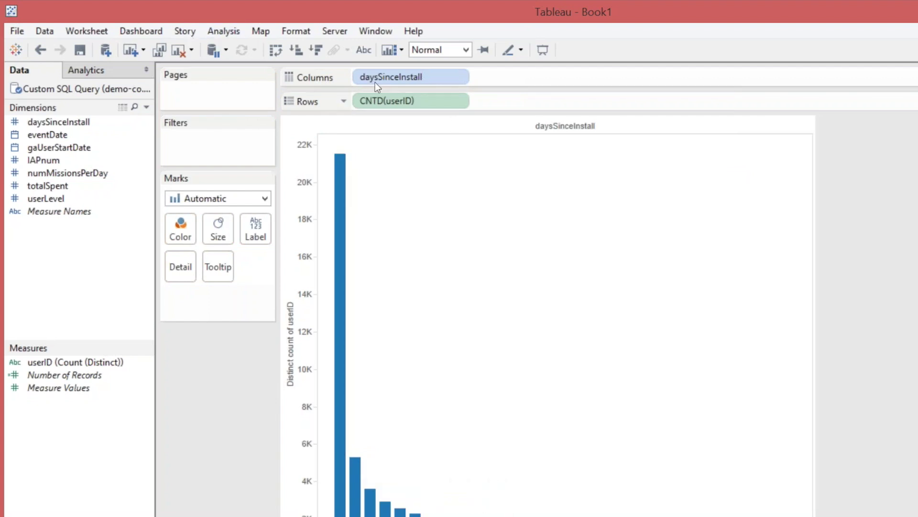
pyautogui.rightClick(367, 96)
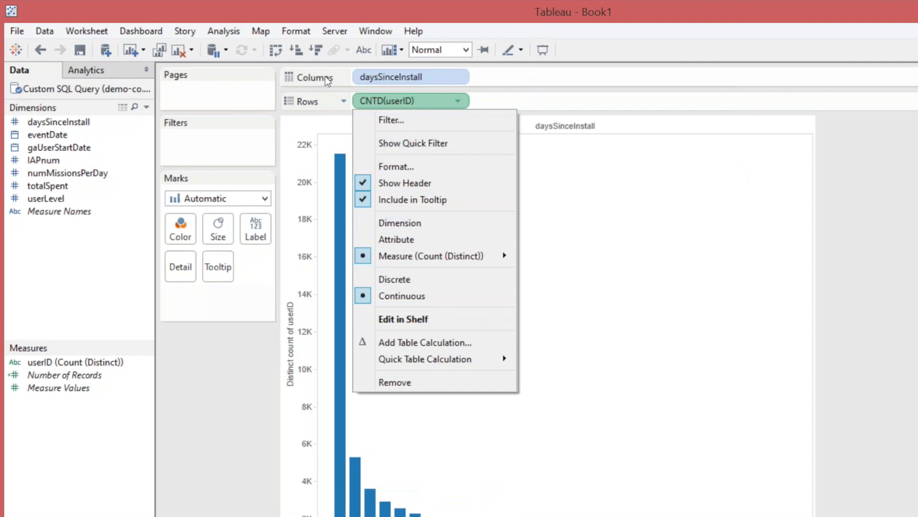
pyautogui.moveTo(424, 359)
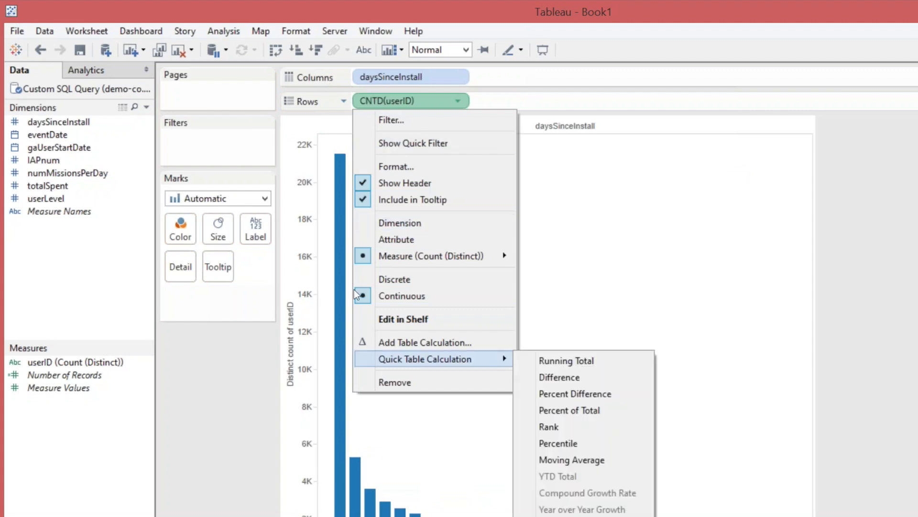
pyautogui.click(569, 410)
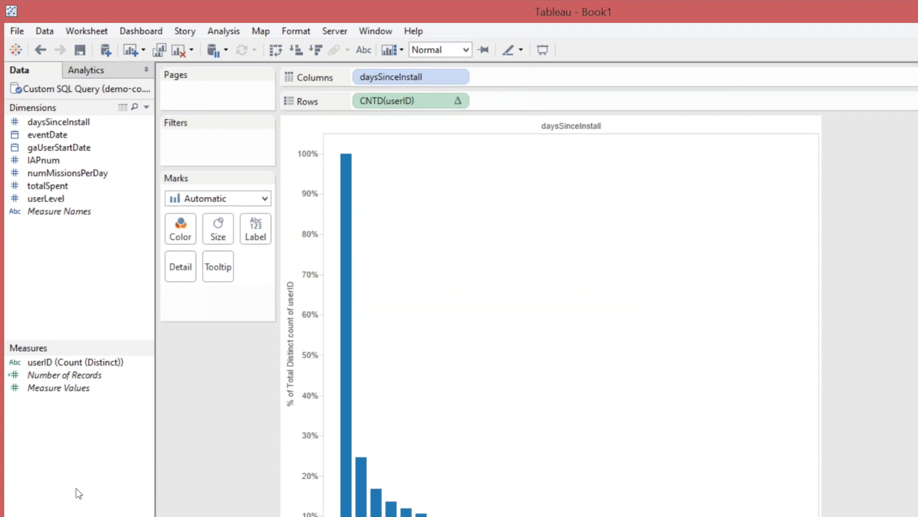
pyautogui.rightClick(85, 469)
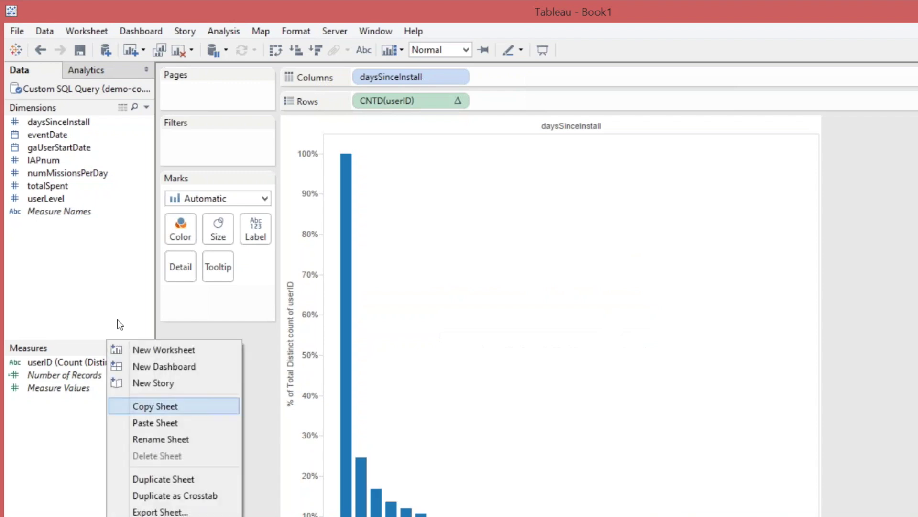
# Add a gaUserStartDate range filter from 30/3/2015 to 7/4/2015.
pyautogui.click(157, 439)
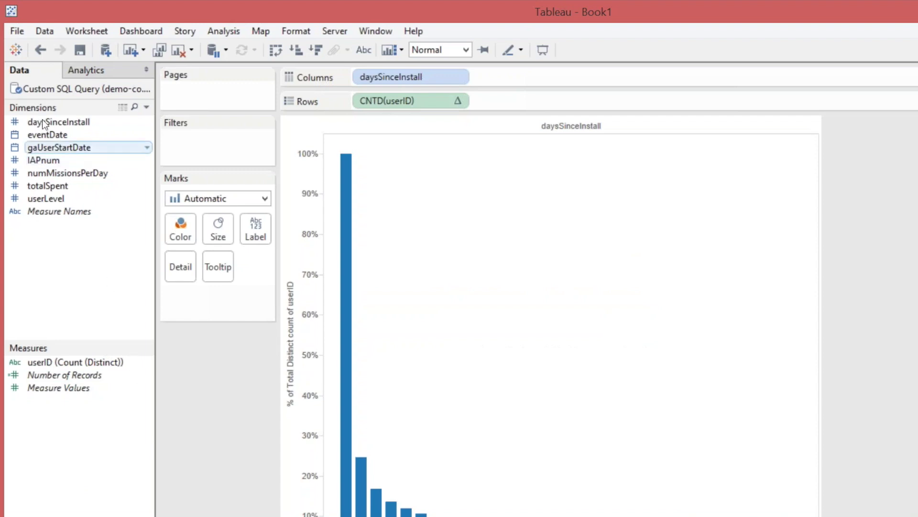
pyautogui.moveTo(46, 148); pyautogui.dragTo(164, 133)
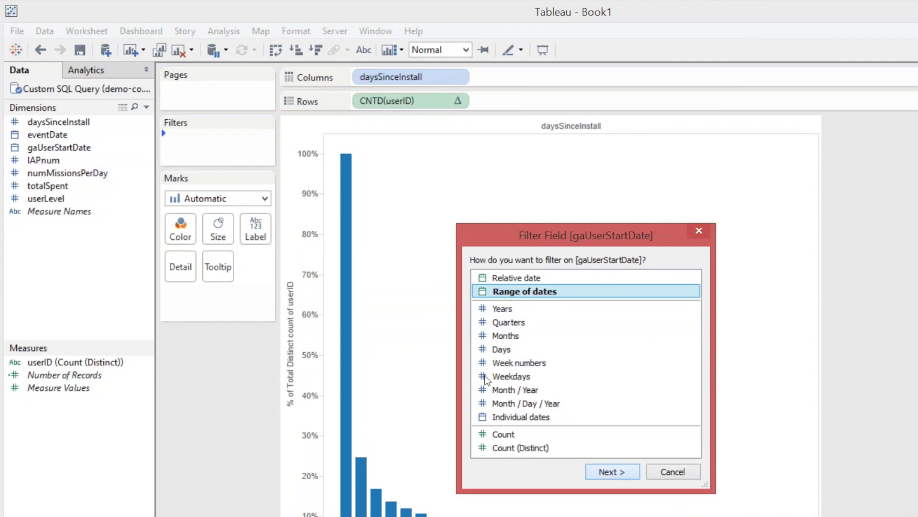
pyautogui.press('Escape')
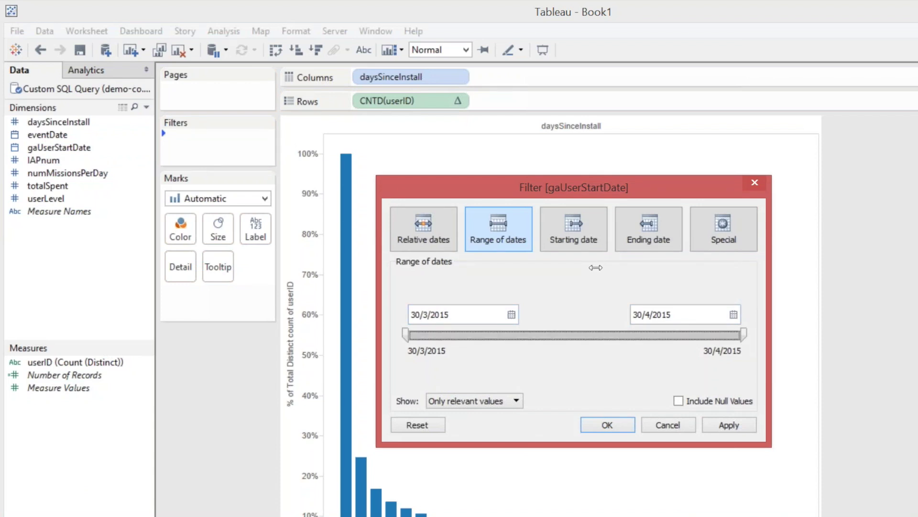
pyautogui.moveTo(595, 267); pyautogui.dragTo(400, 272)
pyautogui.click(729, 424)
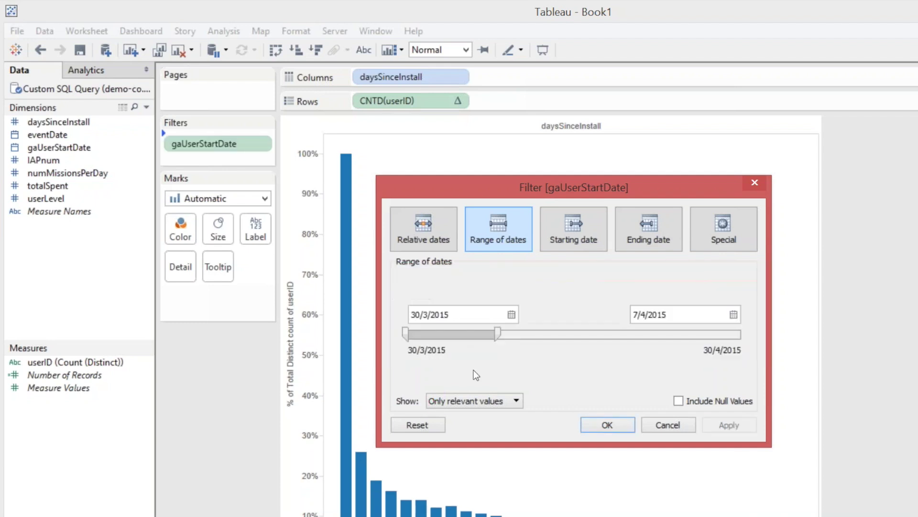
pyautogui.press('Return')
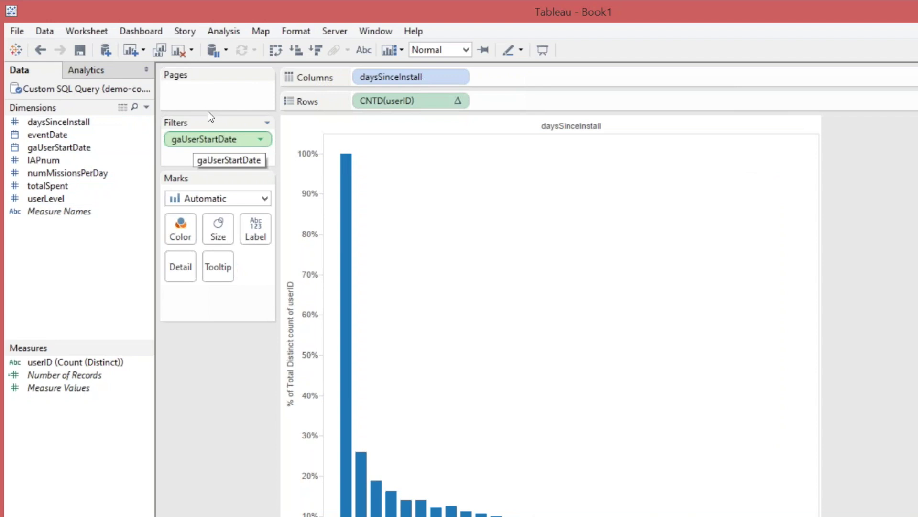
# Share the gaUserStartDate filter with all worksheets using this data source, then add a blank sheet.
pyautogui.rightClick(208, 138)
pyautogui.moveTo(211, 230)
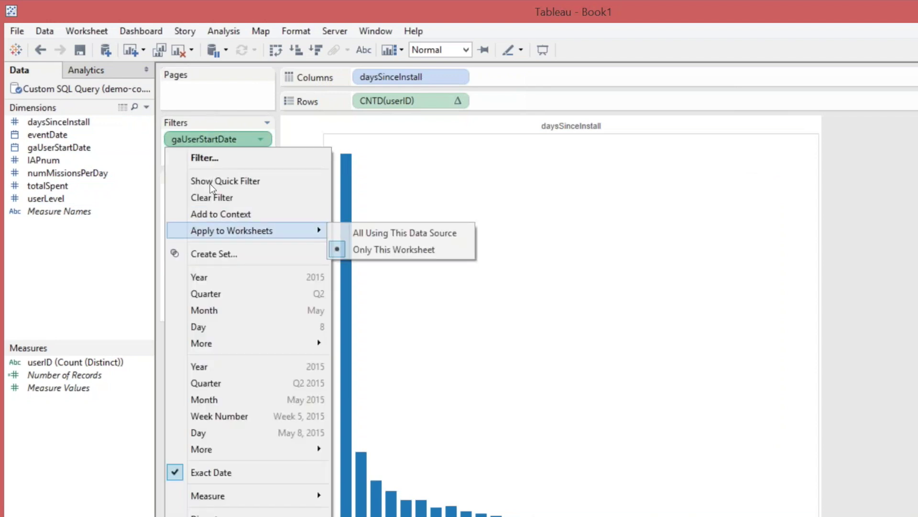
pyautogui.click(357, 232)
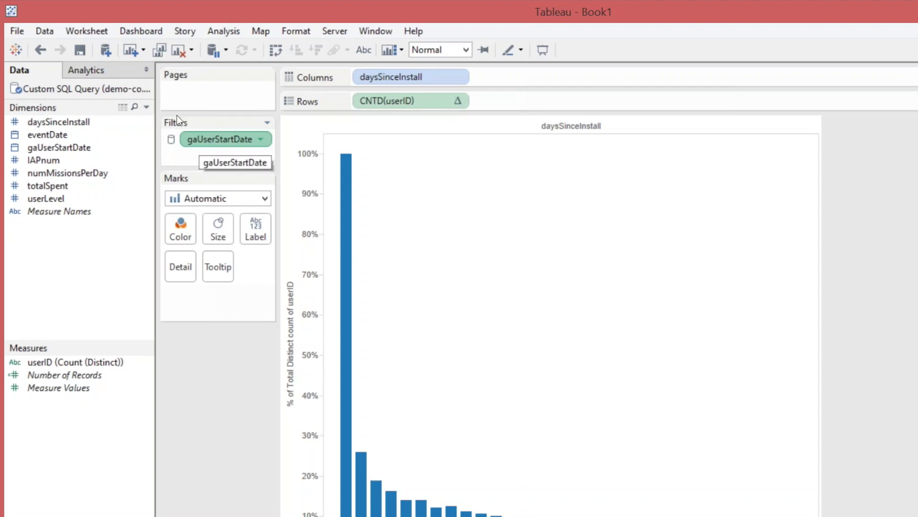
pyautogui.rightClick(202, 144)
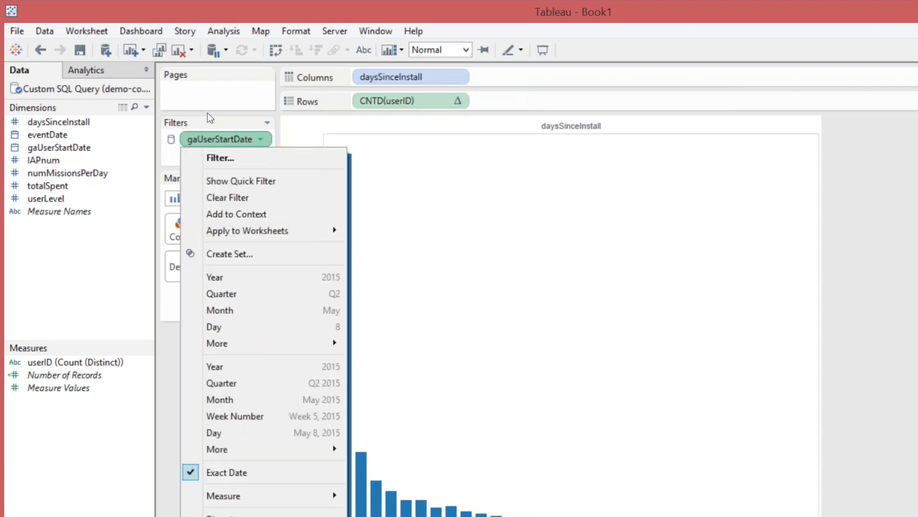
pyautogui.click(241, 181)
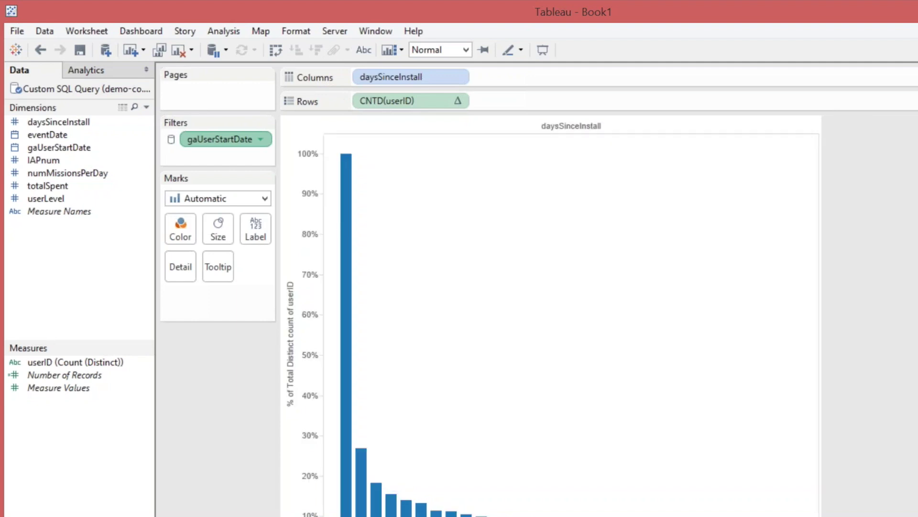
pyautogui.moveTo(857, 121); pyautogui.dragTo(825, 124)
pyautogui.hotkey('ctrl', 'm')
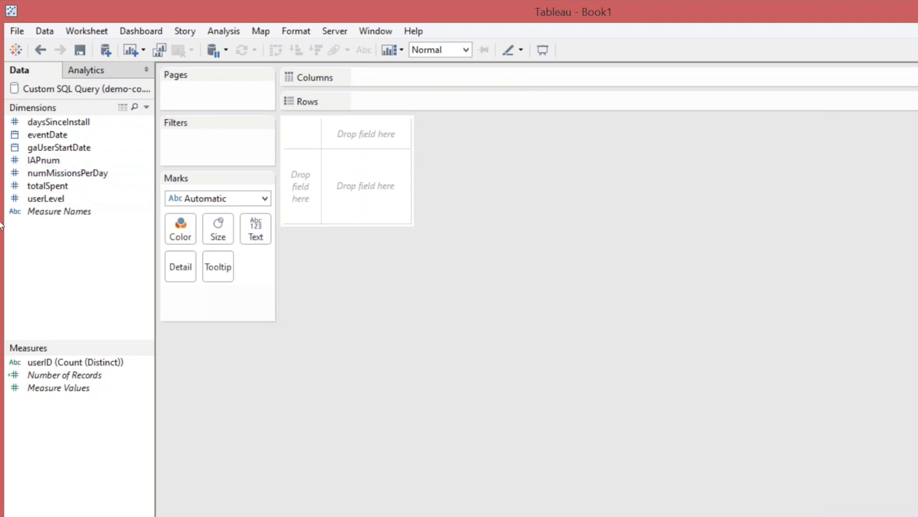
# Put daysSinceInstall on Columns of the new sheet and drag IAPnum to Filters.
pyautogui.moveTo(48, 121); pyautogui.dragTo(290, 68)
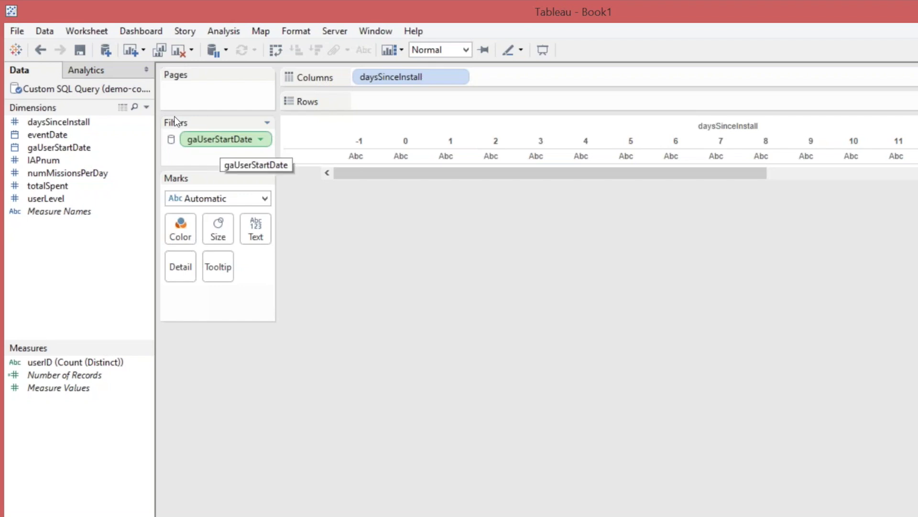
pyautogui.click(62, 160)
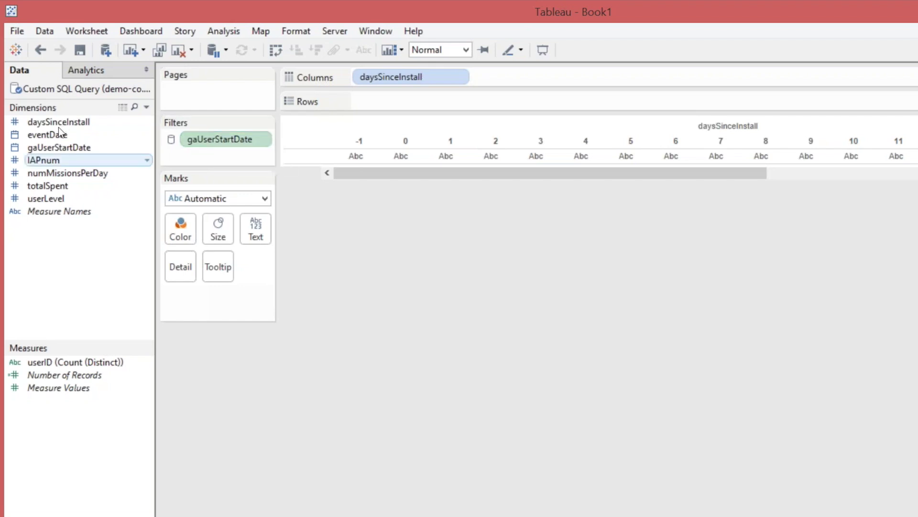
pyautogui.moveTo(43, 159); pyautogui.dragTo(153, 127)
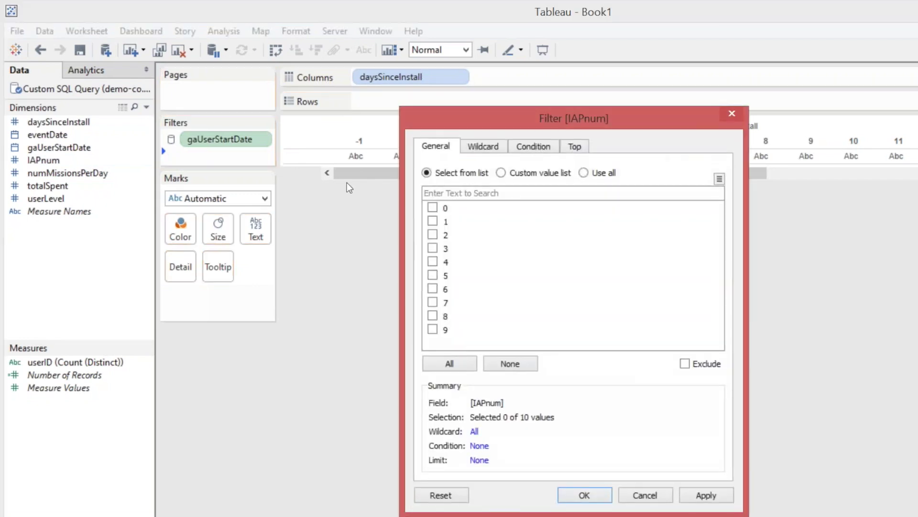
# Filter IAPnum to 1 and plot CNTD(userID) bars by daysSinceInstall.
pyautogui.click(433, 221)
pyautogui.click(717, 494)
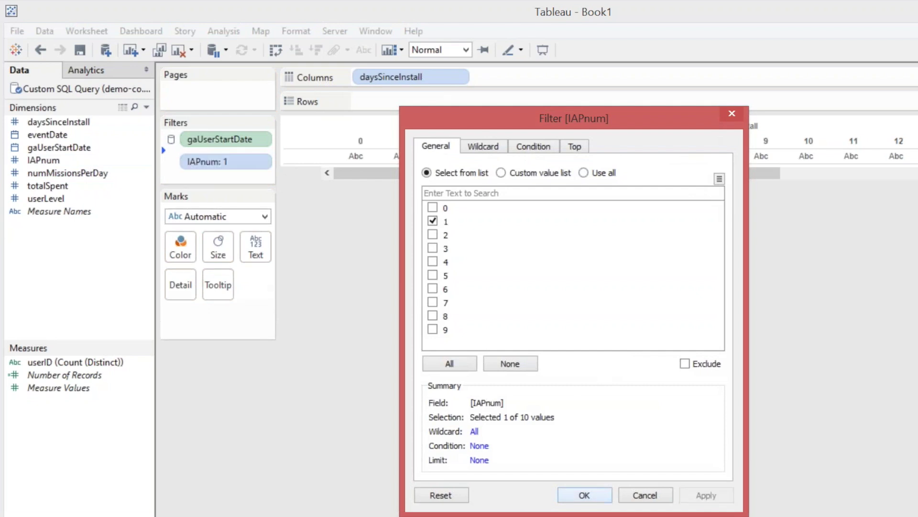
pyautogui.press('Return')
pyautogui.moveTo(72, 362)
pyautogui.mouseDown()
pyautogui.moveTo(308, 125)
pyautogui.moveTo(329, 82)
pyautogui.mouseUp()
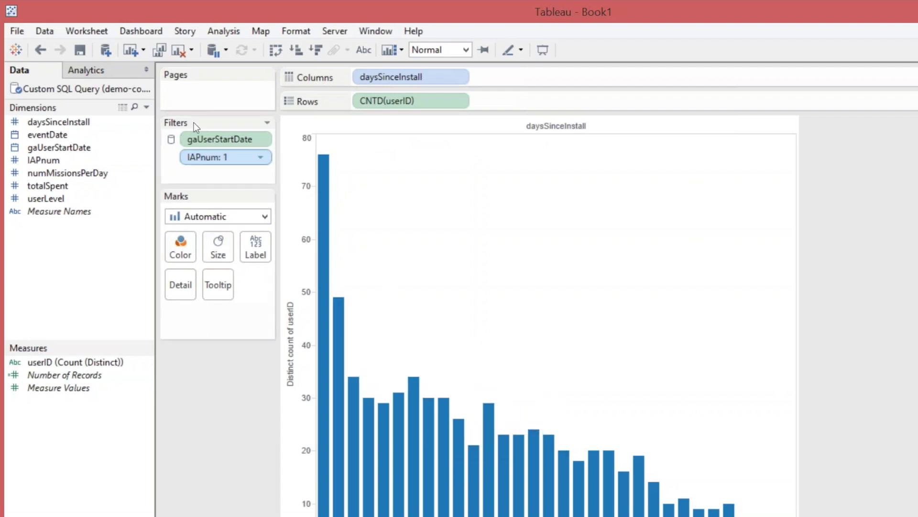
pyautogui.click(260, 156)
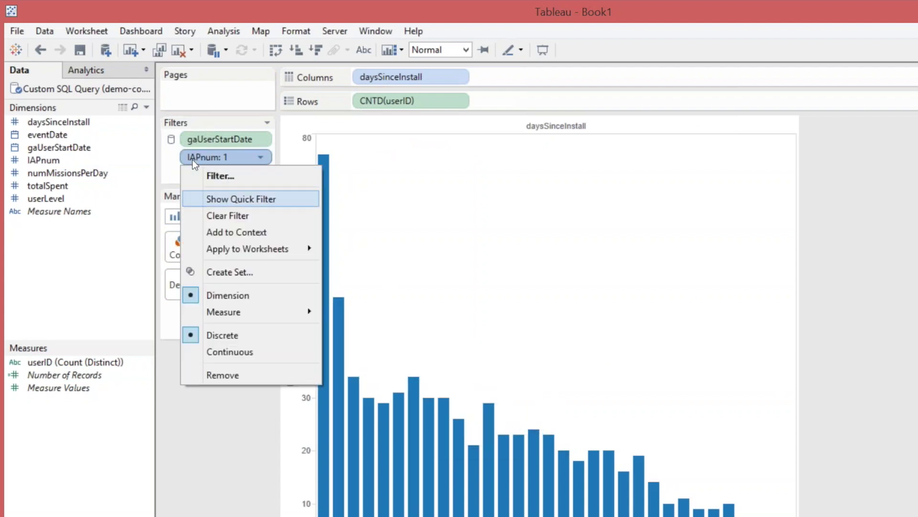
# Show an IAPnum quick filter set to 2 and retype Sheet 2's name as 'Days to first purchase'.
pyautogui.click(240, 199)
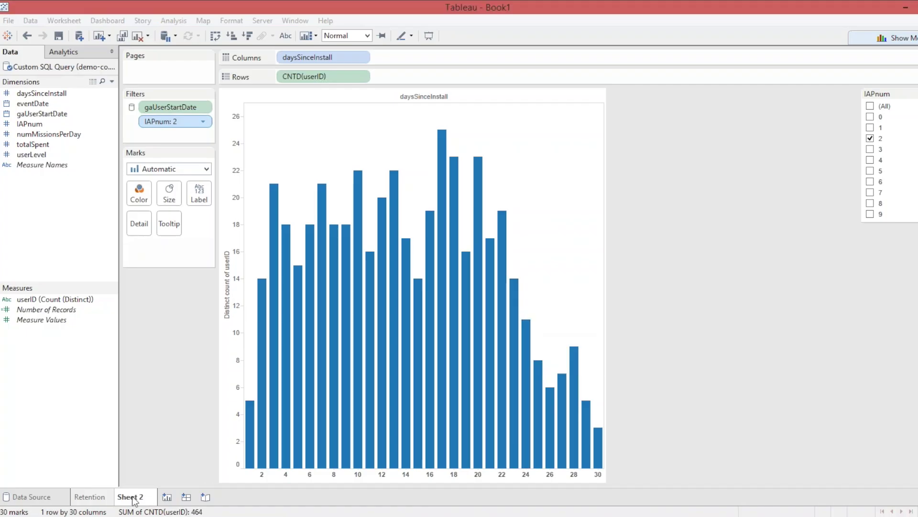
pyautogui.rightClick(135, 497)
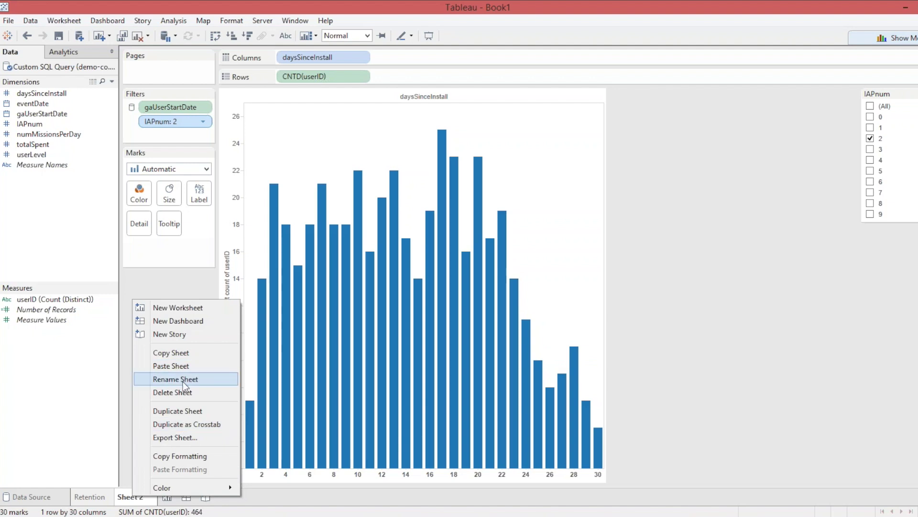
pyautogui.click(183, 380)
pyautogui.write('Purch')
pyautogui.press('BackSpace')
pyautogui.press('BackSpace')
pyautogui.press('BackSpace')
pyautogui.press('BackSpace')
pyautogui.press('BackSpace')
pyautogui.write('Days to')
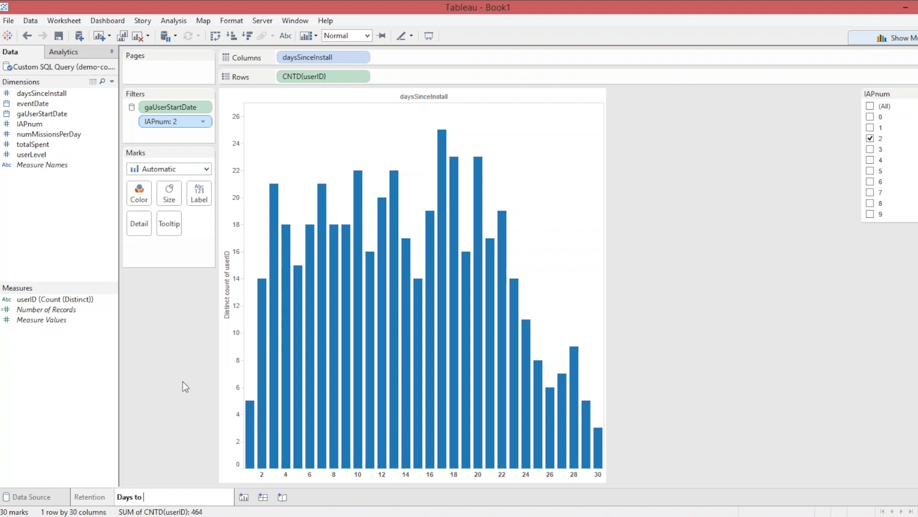
pyautogui.write(' first purchase')
# Commit 'Days to first purchase' as the sheet tab's name.
pyautogui.press('Return')
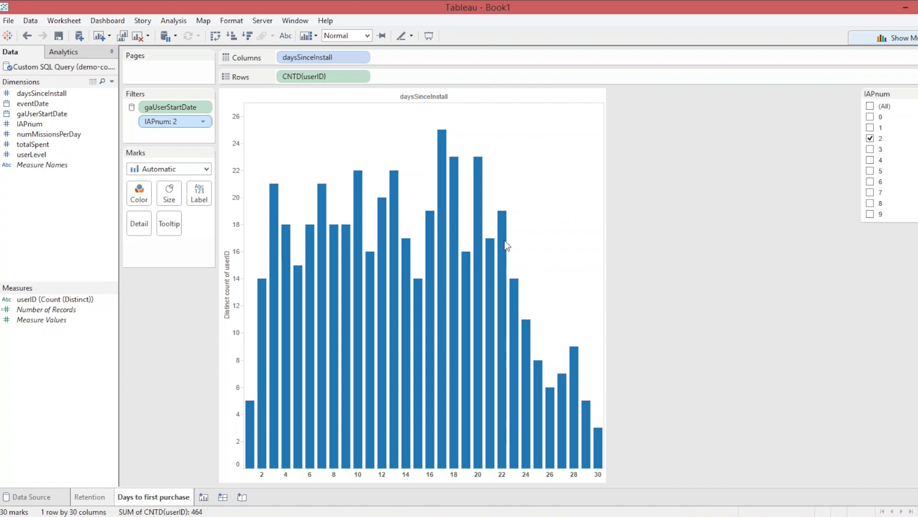
# Set the IAPnum quick filter to include only values 2, 3 and 4.
pyautogui.click(870, 128)
pyautogui.click(870, 139)
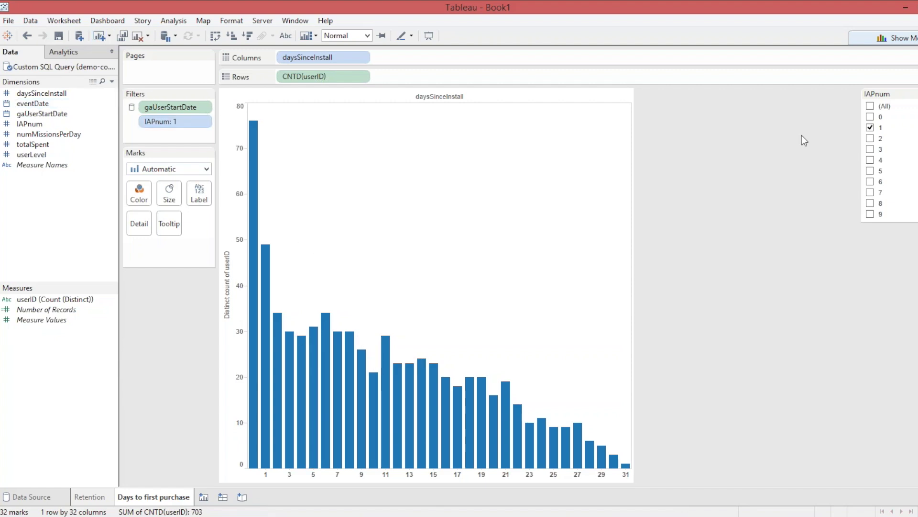
pyautogui.click(870, 139)
pyautogui.click(870, 127)
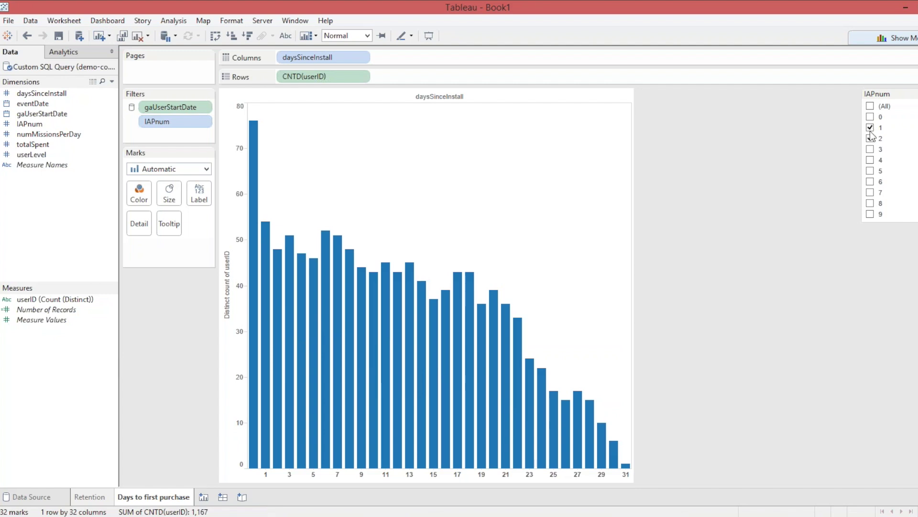
pyautogui.click(870, 159)
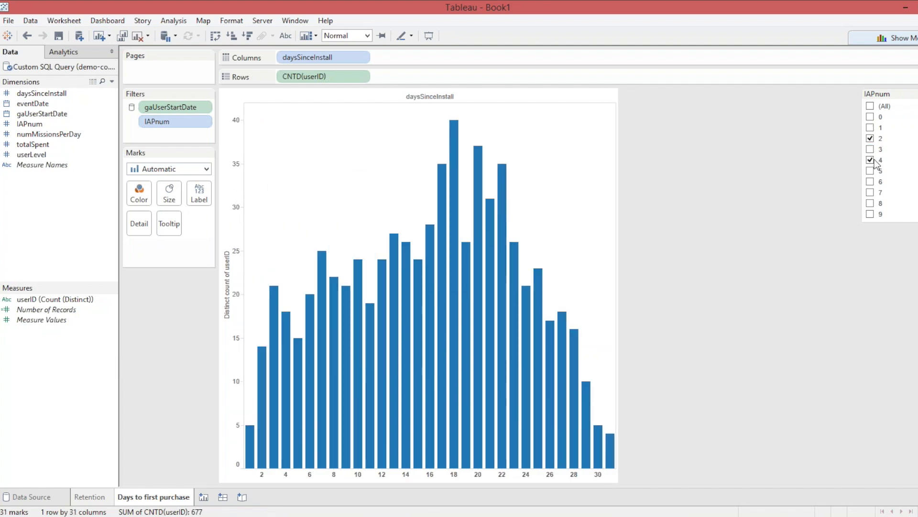
pyautogui.click(870, 150)
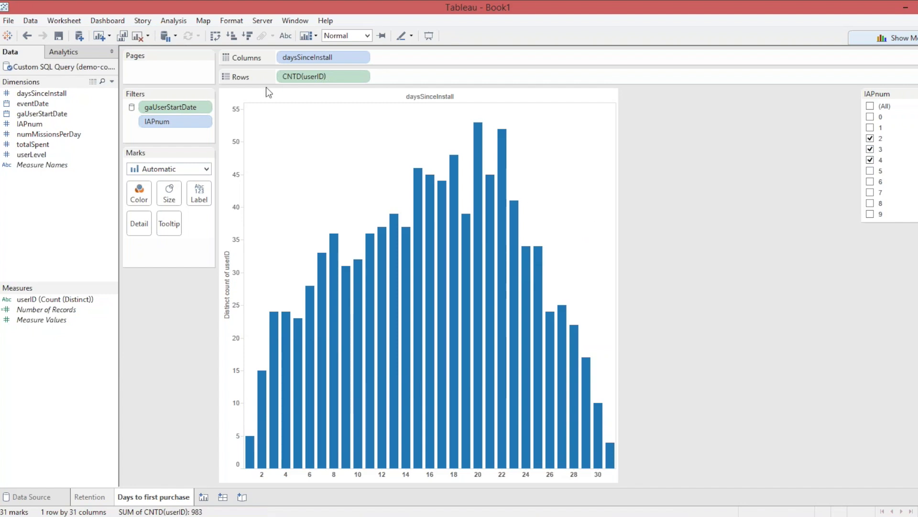
pyautogui.click(80, 21)
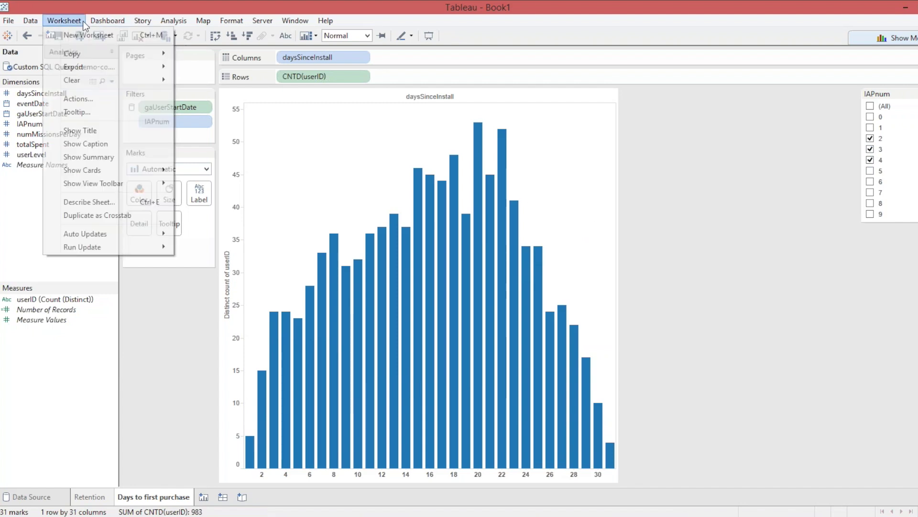
pyautogui.moveTo(140, 237)
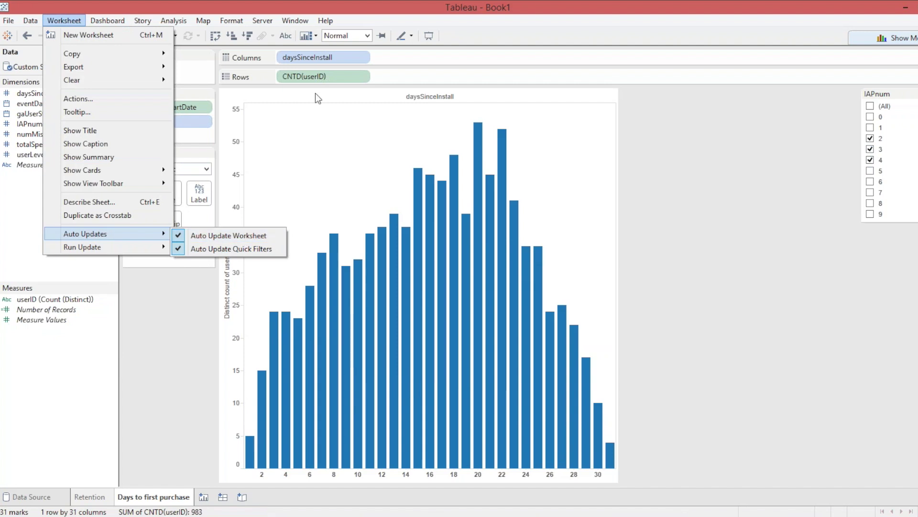
pyautogui.click(334, 53)
pyautogui.moveTo(329, 58); pyautogui.dragTo(364, 68)
pyautogui.moveTo(43, 93); pyautogui.dragTo(330, 57)
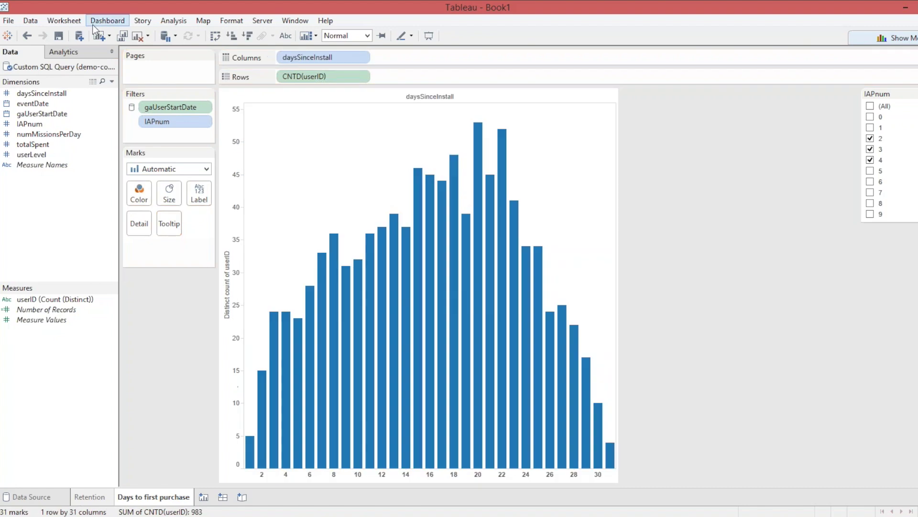
pyautogui.click(90, 22)
pyautogui.moveTo(82, 21)
pyautogui.moveTo(99, 236)
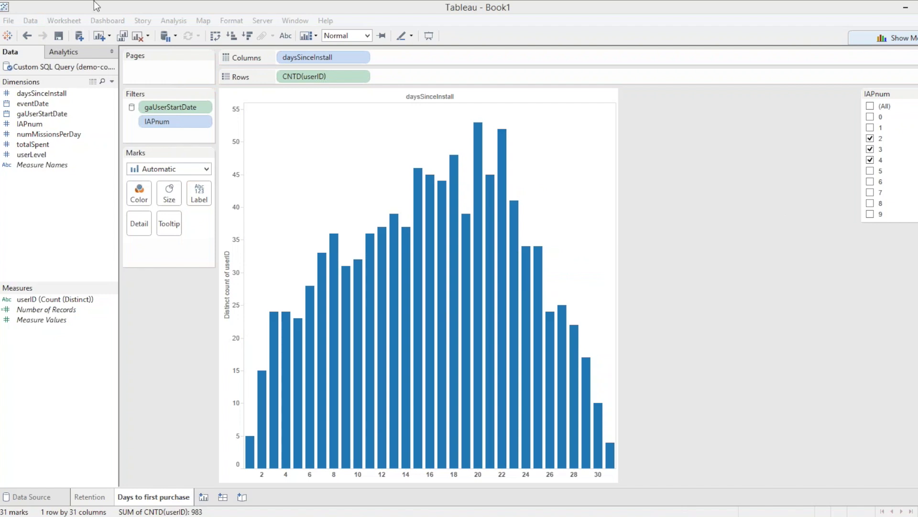
pyautogui.click(106, 20)
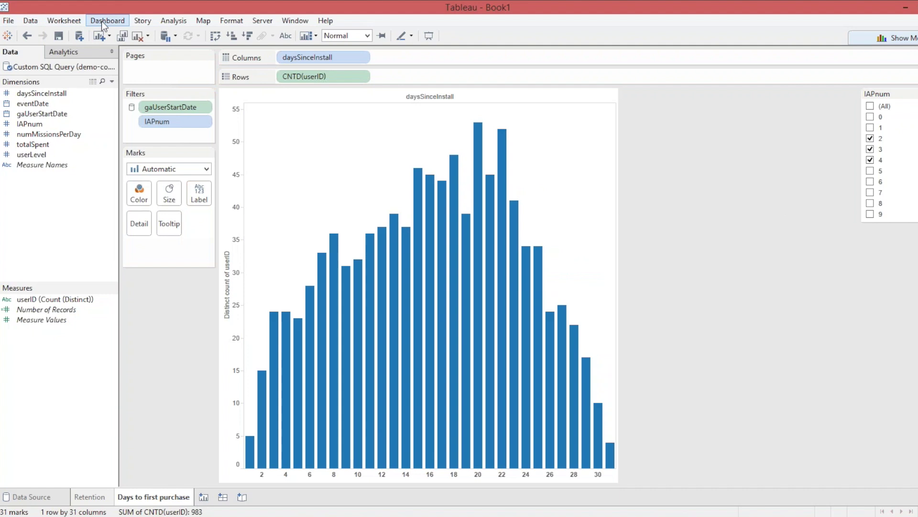
# Turn off Auto Update Quick Filters and set the IAPnum filter to values 1 and 2.
pyautogui.click(102, 21)
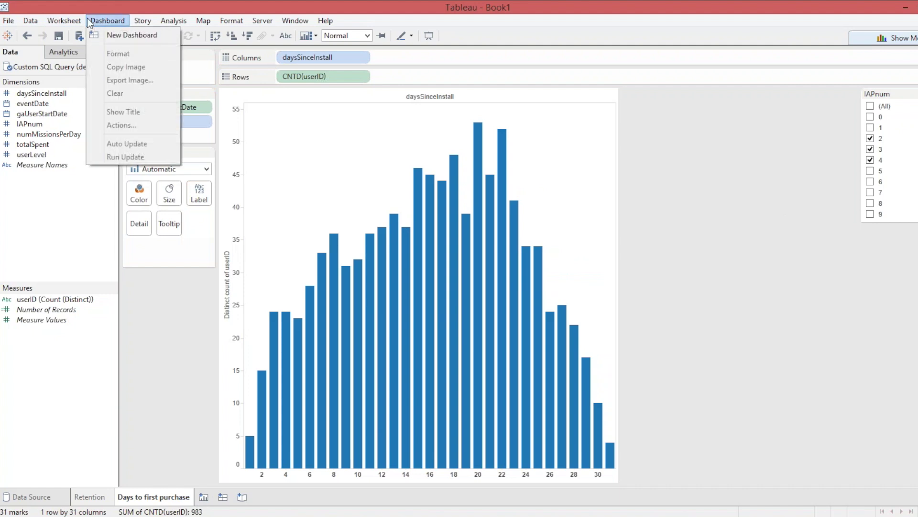
pyautogui.moveTo(64, 21)
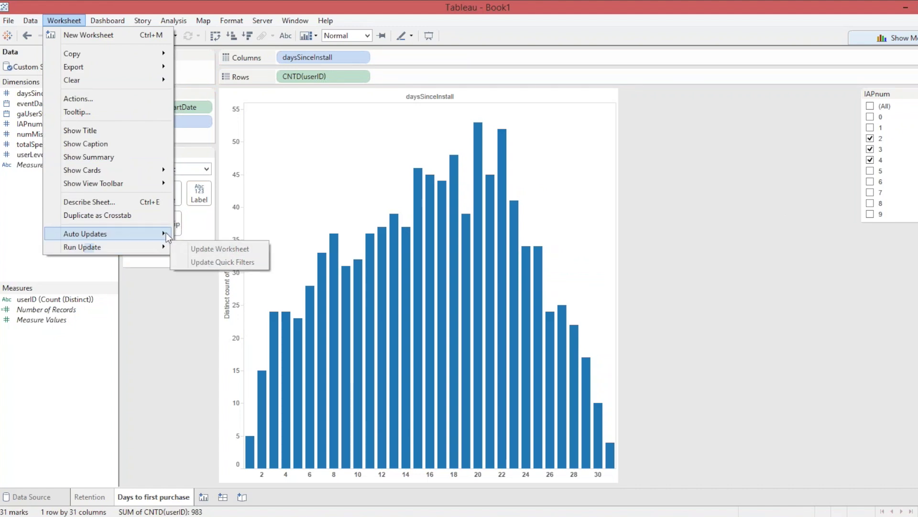
pyautogui.moveTo(157, 236)
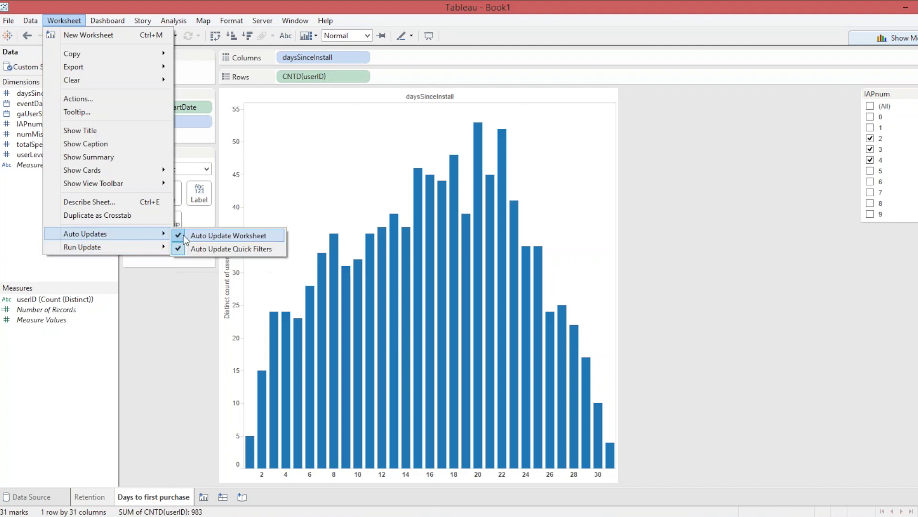
pyautogui.click(179, 246)
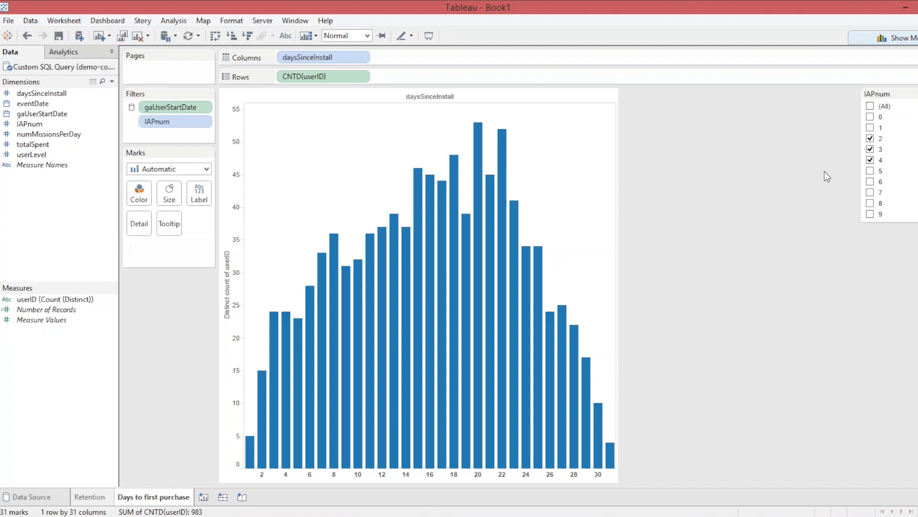
pyautogui.click(870, 151)
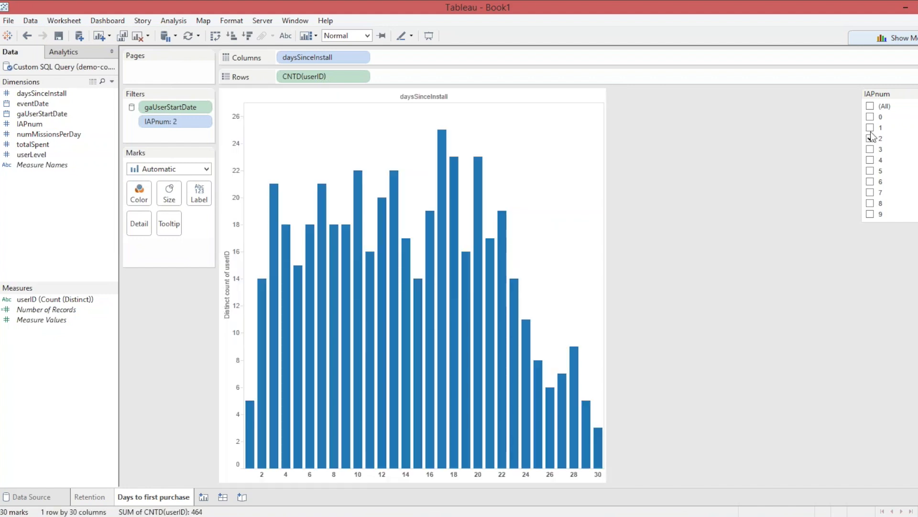
pyautogui.click(870, 127)
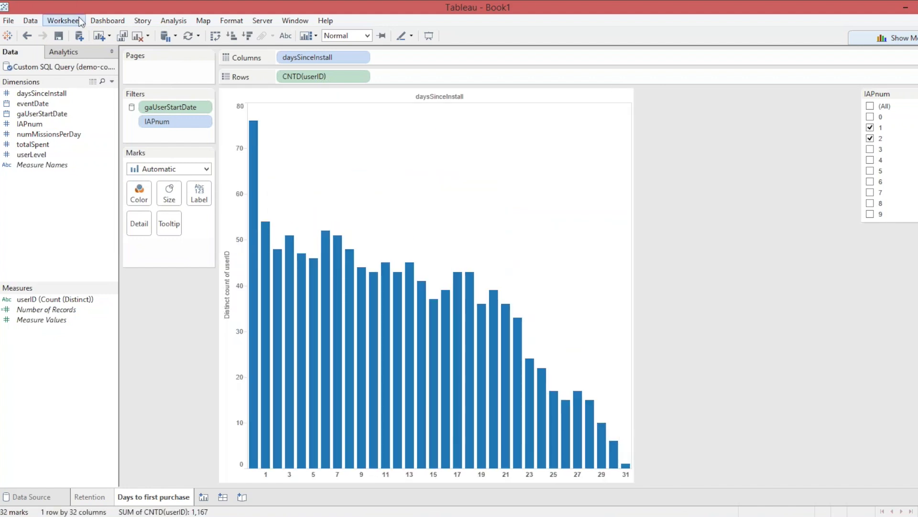
# Toggle Auto Update Worksheet in the Worksheet > Auto Updates menu.
pyautogui.click(64, 21)
pyautogui.moveTo(113, 240)
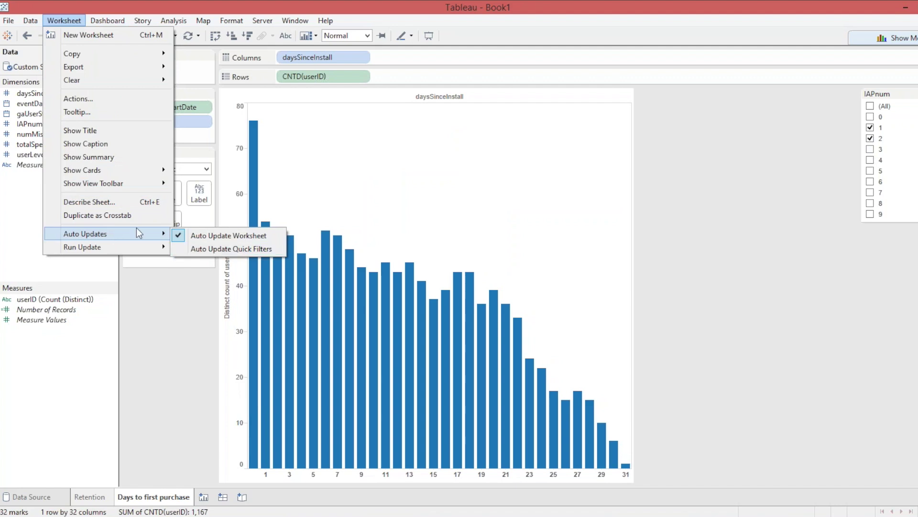
pyautogui.moveTo(167, 249)
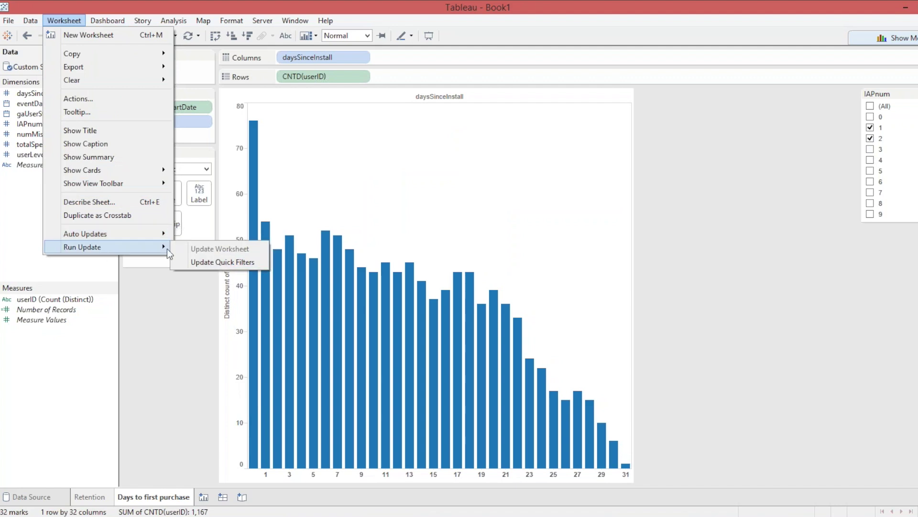
pyautogui.click(192, 262)
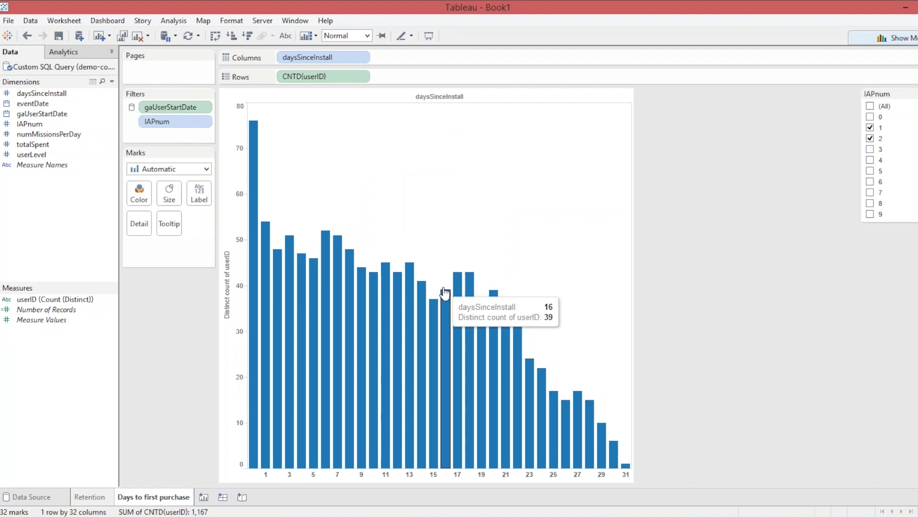
pyautogui.click(107, 21)
pyautogui.moveTo(64, 20)
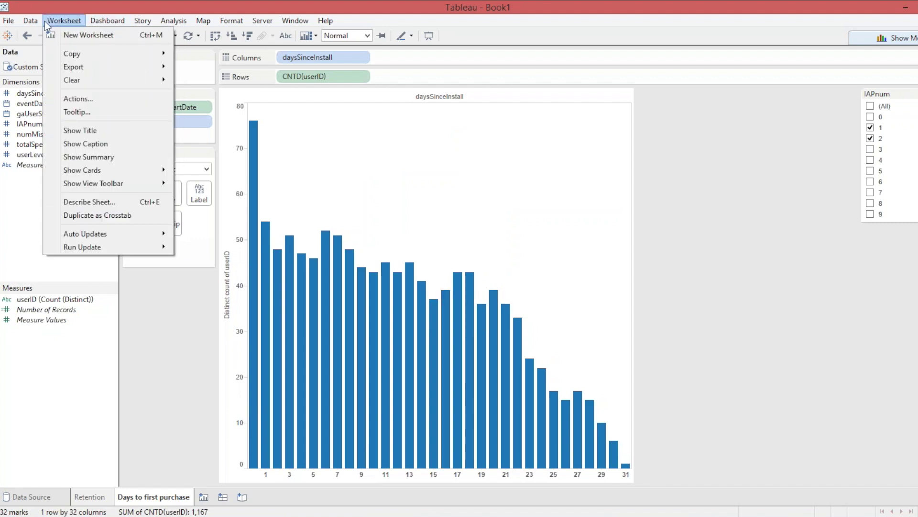
pyautogui.moveTo(100, 234)
pyautogui.click(185, 235)
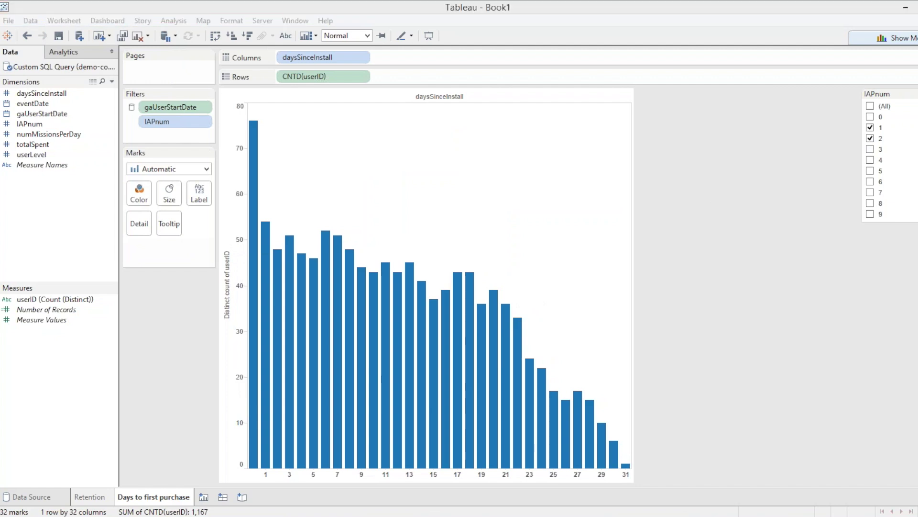
pyautogui.click(733, 244)
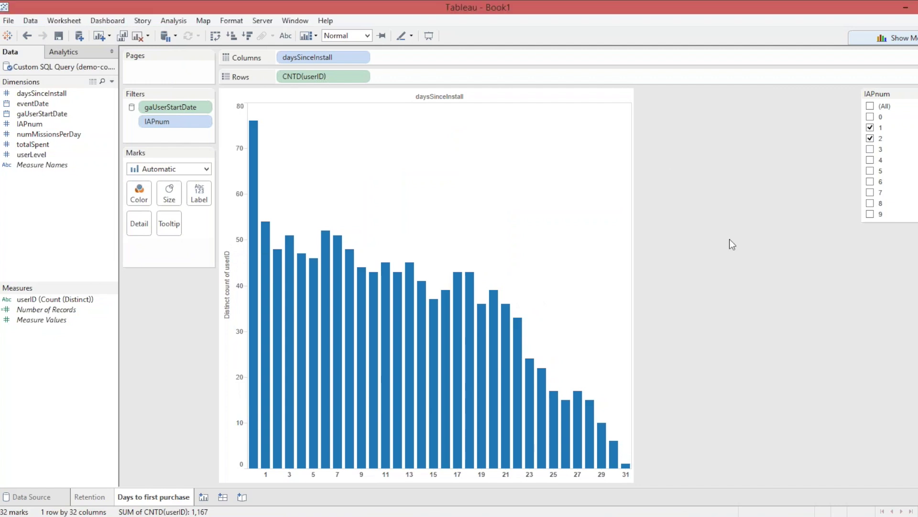
# Add a new blank worksheet, Sheet 3, from the sheet tabs.
pyautogui.rightClick(173, 497)
pyautogui.click(340, 503)
pyautogui.click(203, 498)
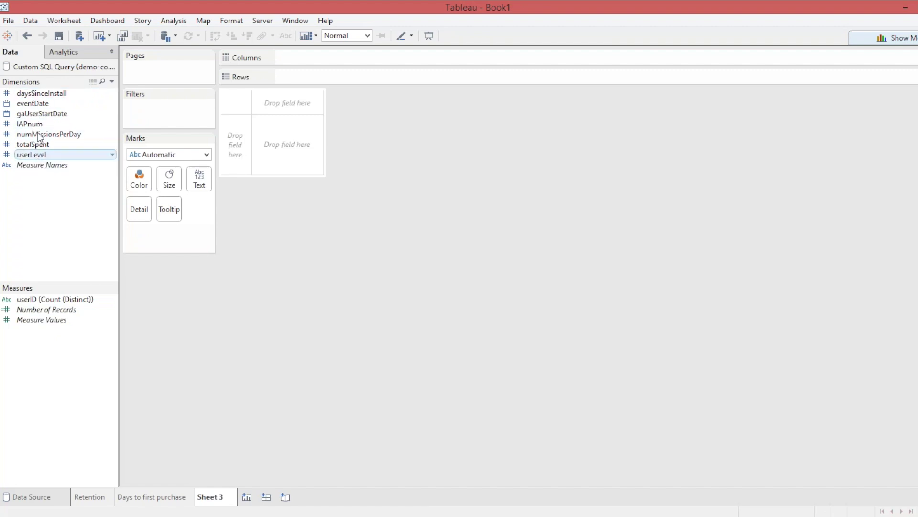
# Bring up the context menu for the IAPnum dimension.
pyautogui.click(77, 123)
pyautogui.click(113, 124)
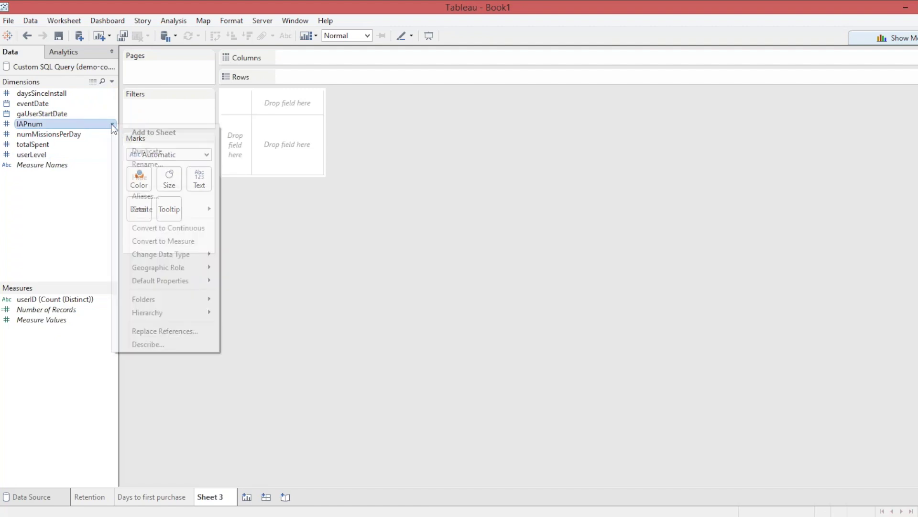
pyautogui.click(73, 124)
pyautogui.rightClick(73, 125)
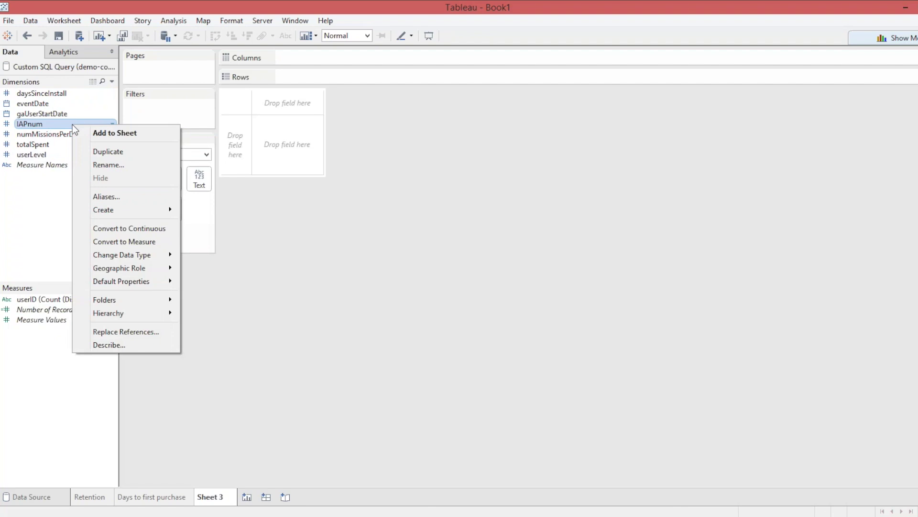
# Create a calculated field from IAPnum named PayerFlag, caret before [IAPnum].
pyautogui.moveTo(120, 213)
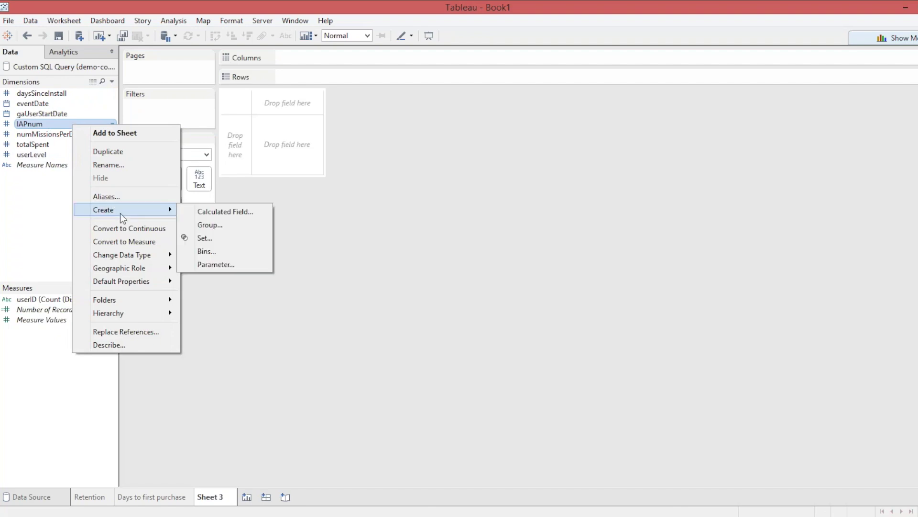
pyautogui.click(207, 216)
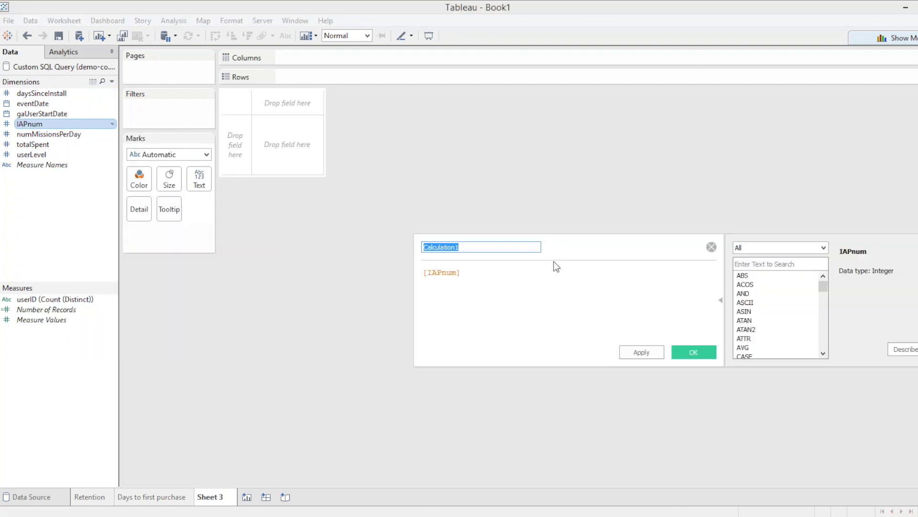
pyautogui.click(483, 273)
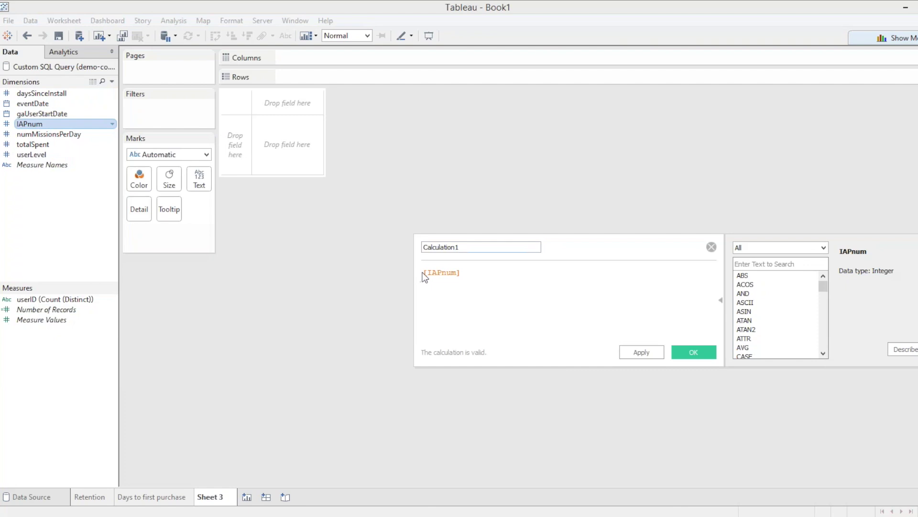
pyautogui.moveTo(467, 247); pyautogui.dragTo(423, 247)
pyautogui.write('PayerFlag')
pyautogui.moveTo(668, 248); pyautogui.dragTo(501, 226)
pyautogui.press('Left')
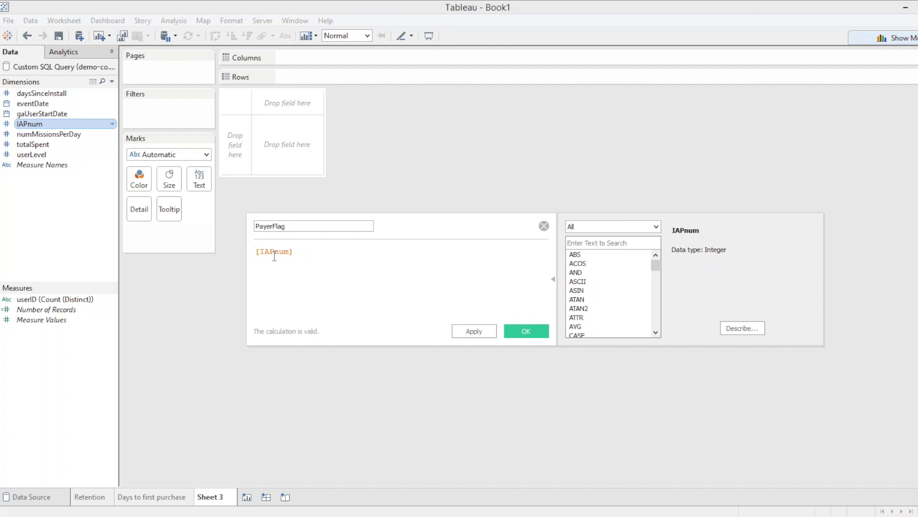
# Write PayerFlag's formula as 'case [IAPnum] when 0 then 0 else 1 END'.
pyautogui.write('case ')
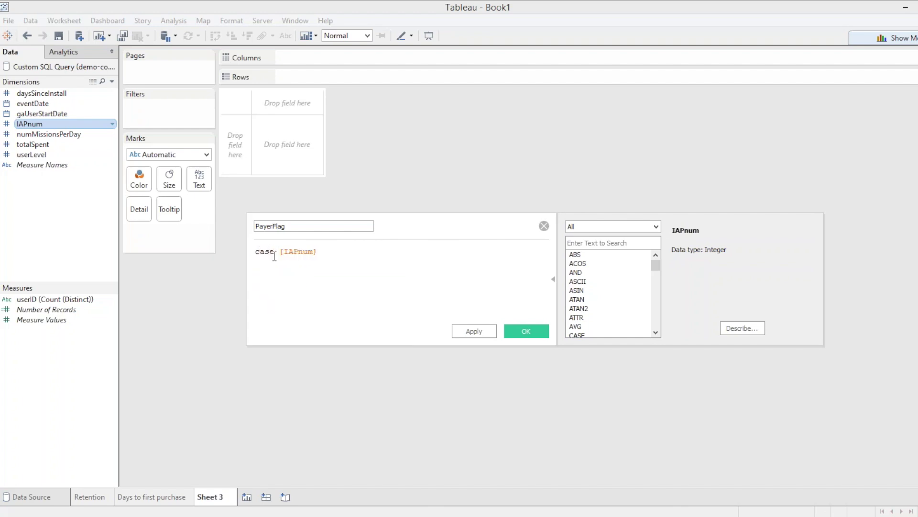
pyautogui.write('when')
pyautogui.press('Right')
pyautogui.press('Right')
pyautogui.press('Right')
pyautogui.press('Right')
pyautogui.press('Right')
pyautogui.press('Right')
pyautogui.press('Right')
pyautogui.press('Right')
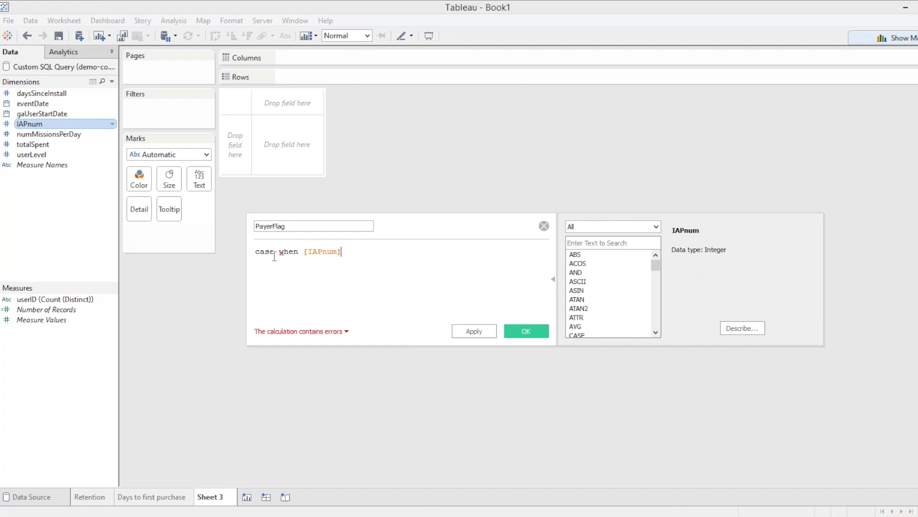
pyautogui.moveTo(304, 252); pyautogui.dragTo(344, 250)
pyautogui.moveTo(337, 251); pyautogui.dragTo(281, 251)
pyautogui.click(354, 251)
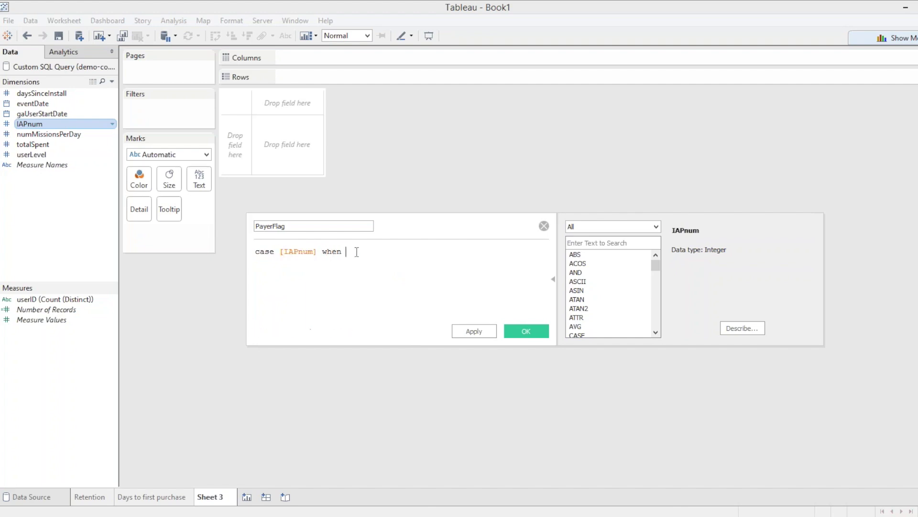
pyautogui.write('0 then 0 else 1 end')
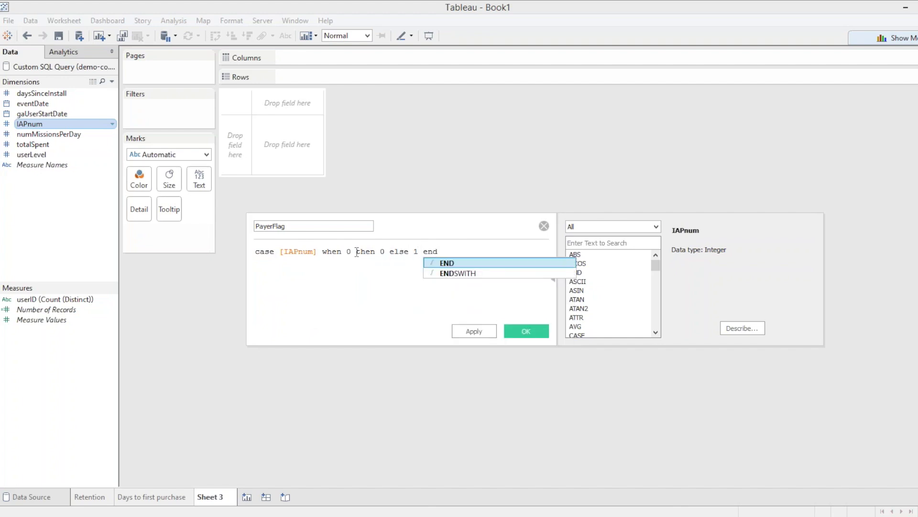
pyautogui.press('Return')
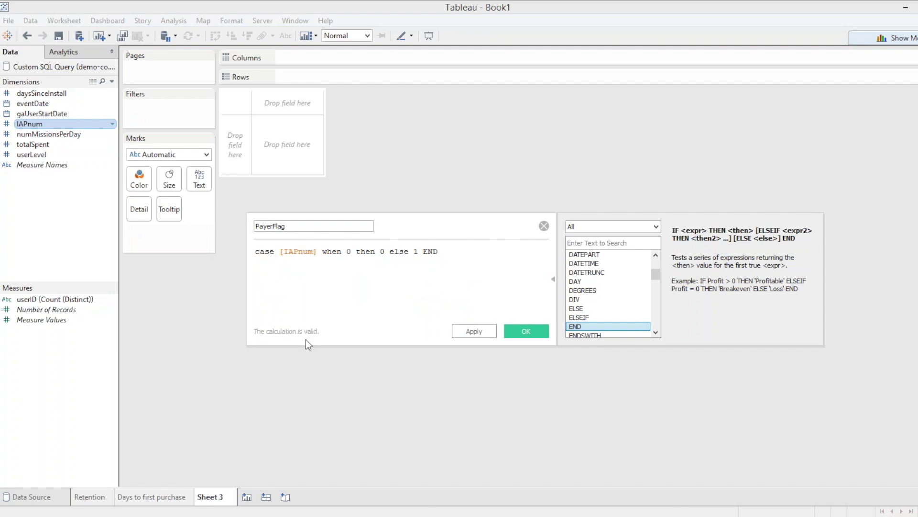
pyautogui.moveTo(653, 272)
pyautogui.mouseDown()
pyautogui.moveTo(659, 256)
pyautogui.moveTo(656, 269)
pyautogui.mouseUp()
pyautogui.click(598, 264)
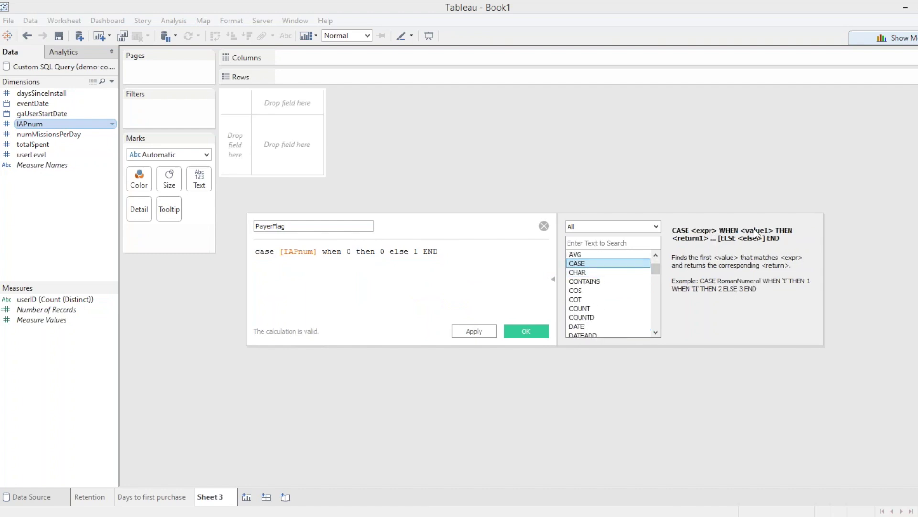
# Browse the function reference entries for COUNT and COUNTD.
pyautogui.moveTo(656, 269)
pyautogui.mouseDown()
pyautogui.moveTo(661, 262)
pyautogui.moveTo(661, 276)
pyautogui.moveTo(660, 268)
pyautogui.mouseUp()
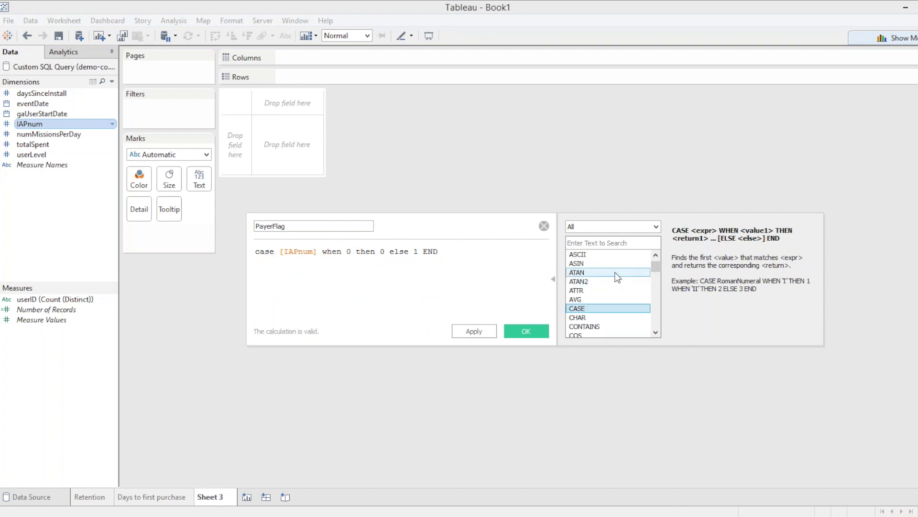
pyautogui.scroll(-1, 616, 297)
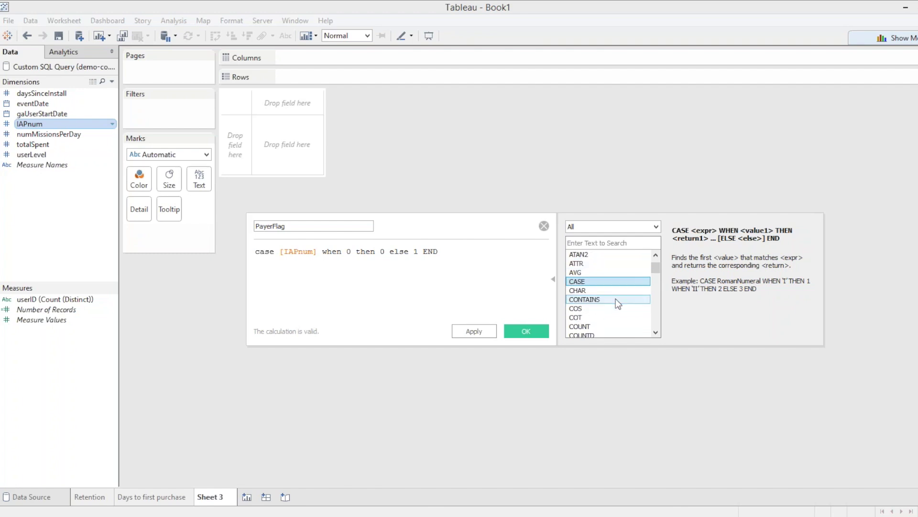
pyautogui.scroll(-1, 616, 299)
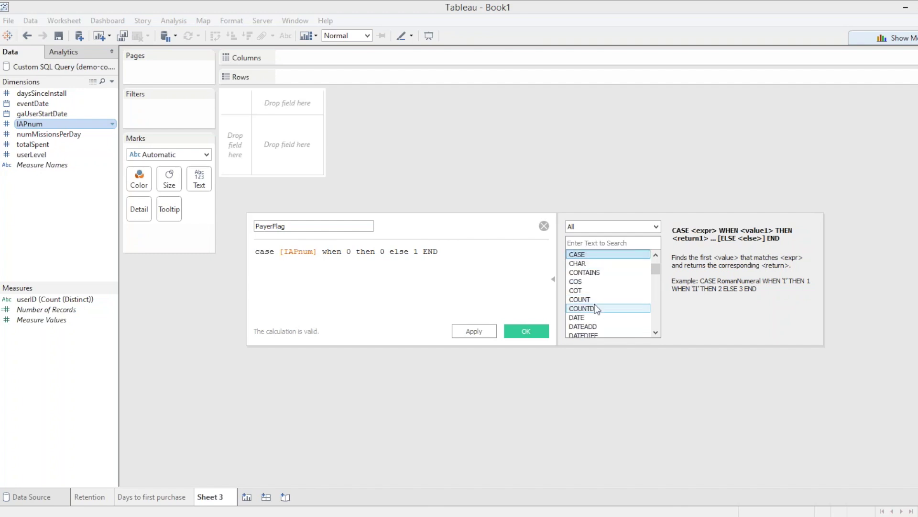
pyautogui.click(592, 299)
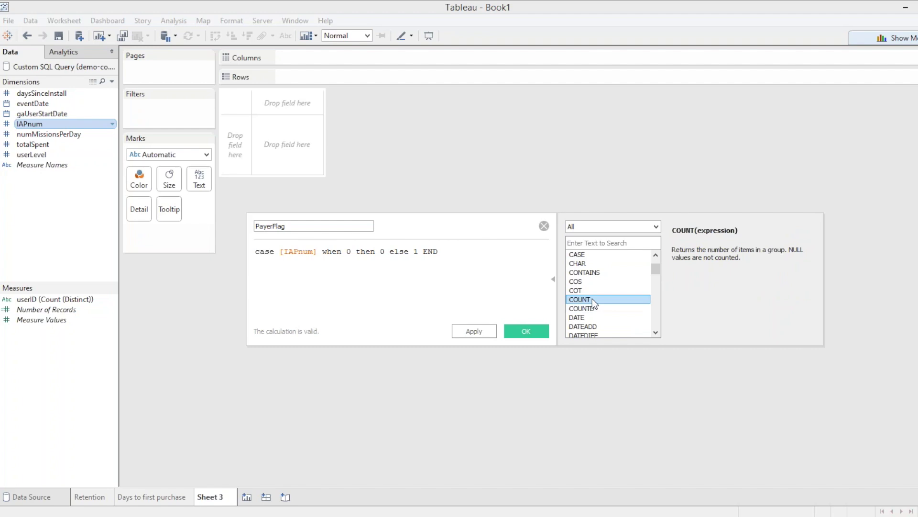
pyautogui.click(592, 307)
pyautogui.scroll(-3, 593, 306)
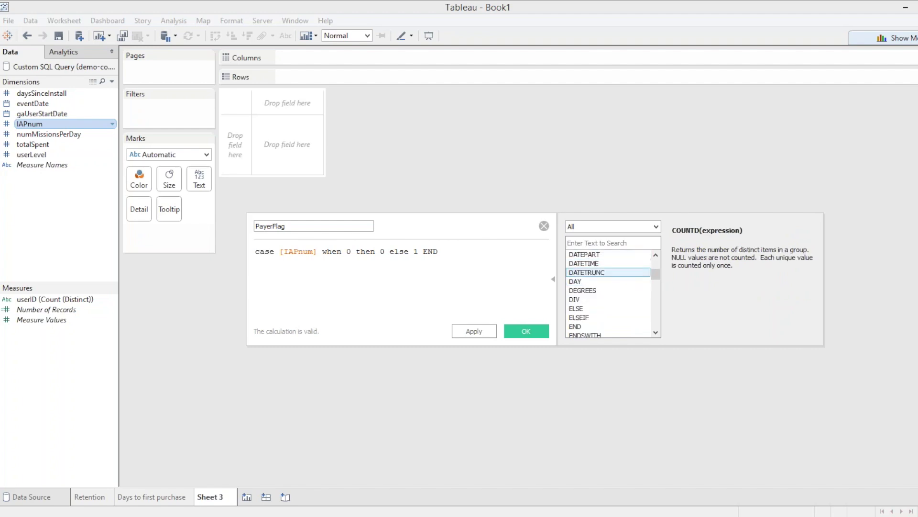
pyautogui.scroll(-2, 606, 272)
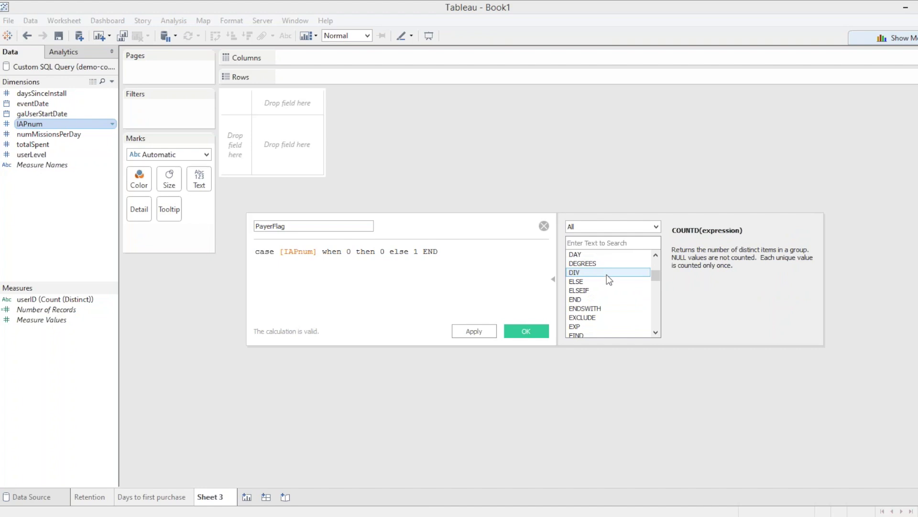
pyautogui.scroll(-7, 606, 289)
pyautogui.scroll(-10, 606, 288)
pyautogui.scroll(-1, 608, 291)
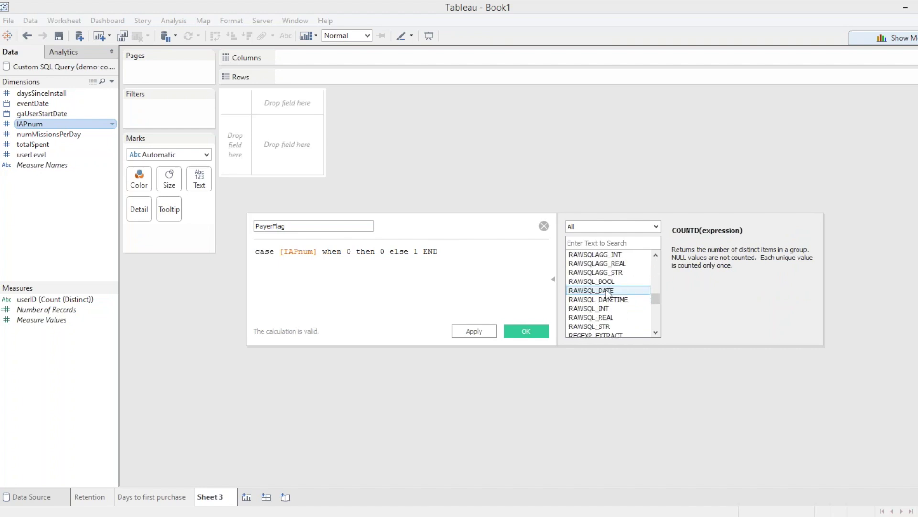
# Look up RANK_UNIQUE and RAWSQLAGG functions, then save the PayerFlag calculation.
pyautogui.click(607, 282)
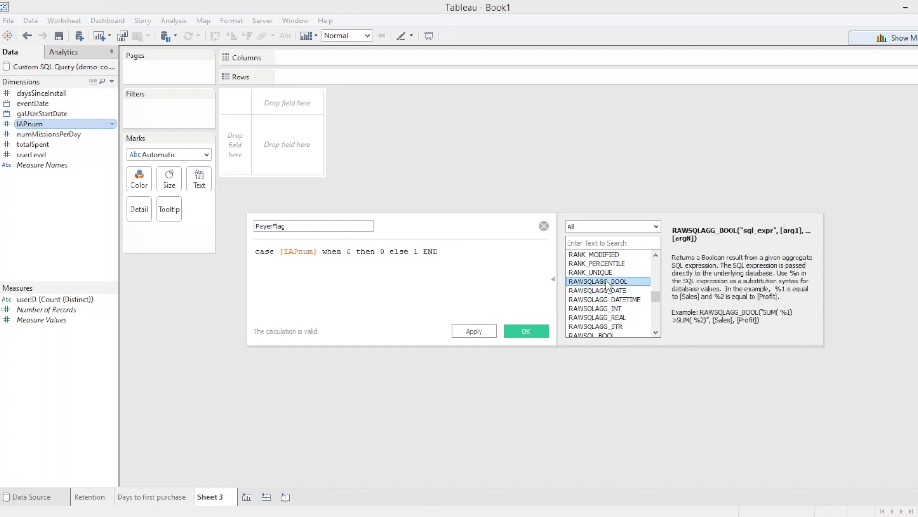
pyautogui.click(597, 273)
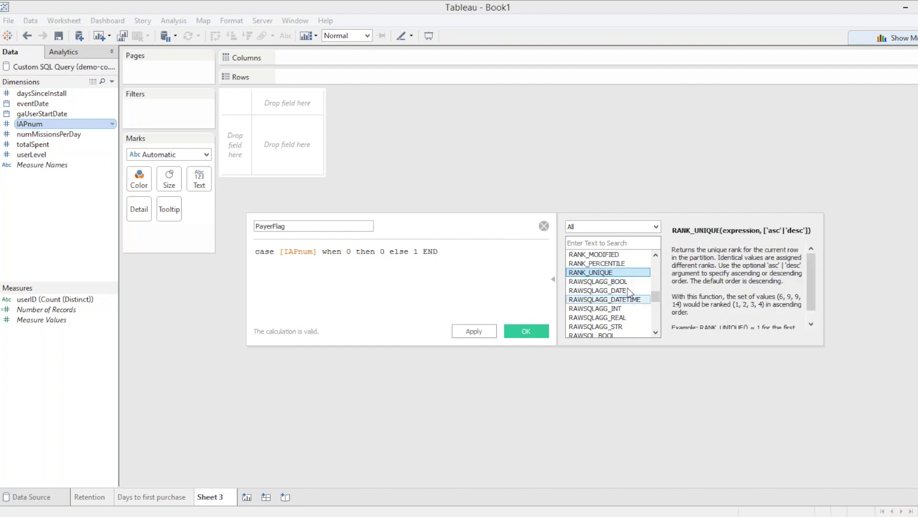
pyautogui.click(612, 299)
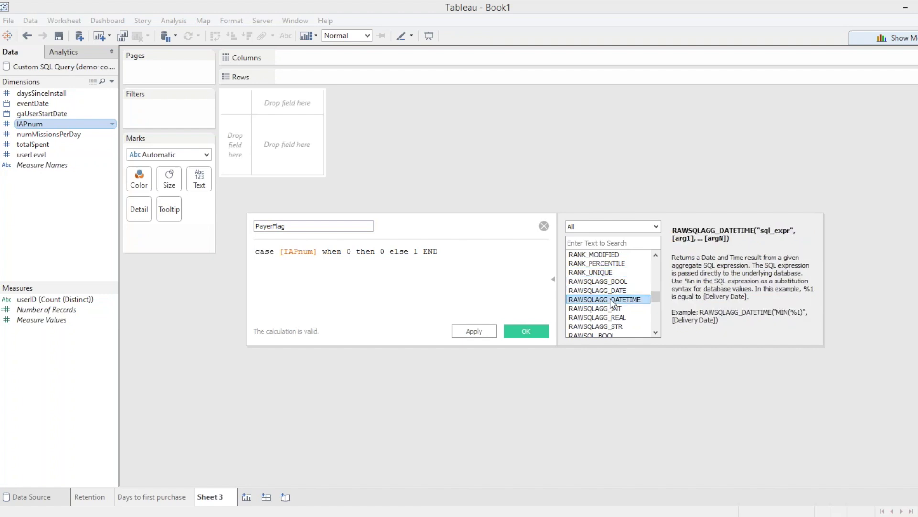
pyautogui.scroll(-1, 612, 302)
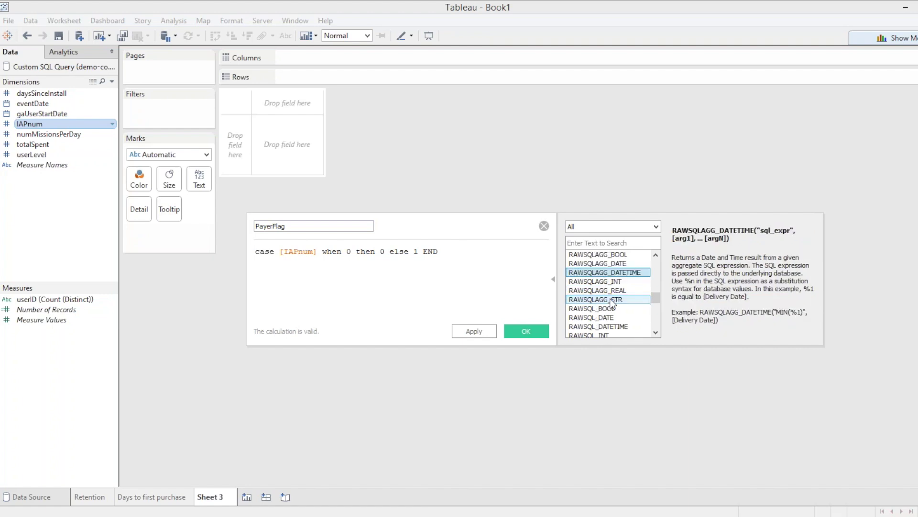
pyautogui.scroll(-5, 612, 303)
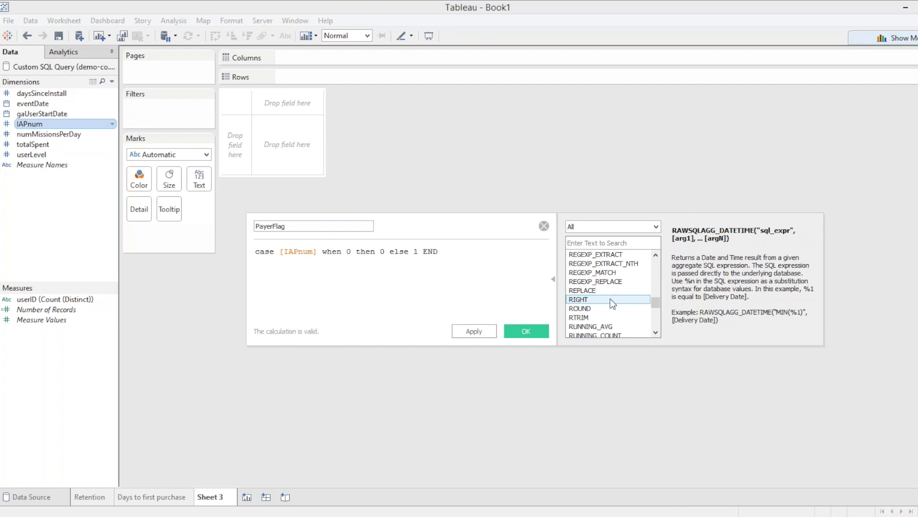
pyautogui.scroll(-13, 612, 303)
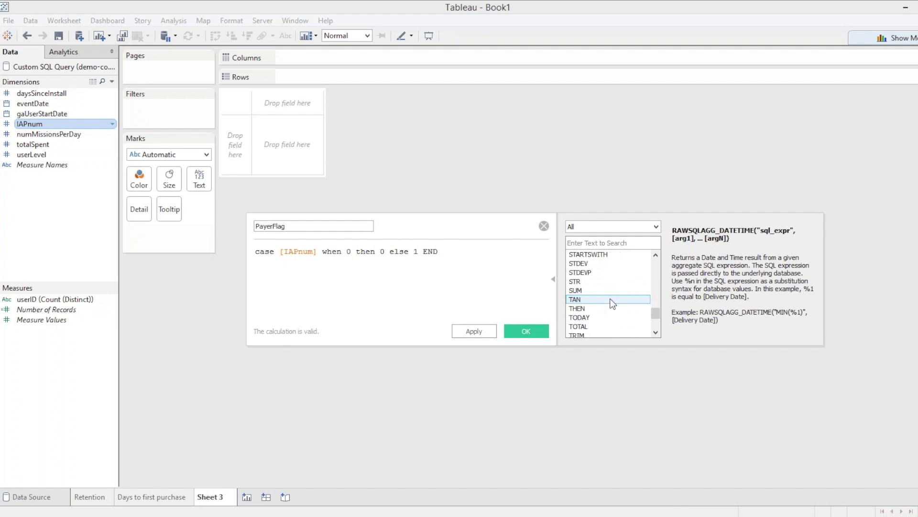
pyautogui.scroll(-1, 611, 302)
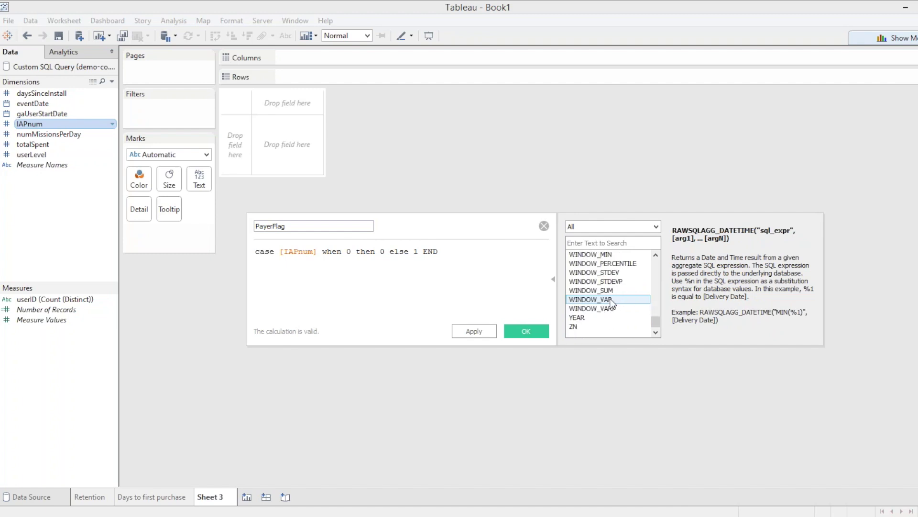
pyautogui.scroll(14, 612, 302)
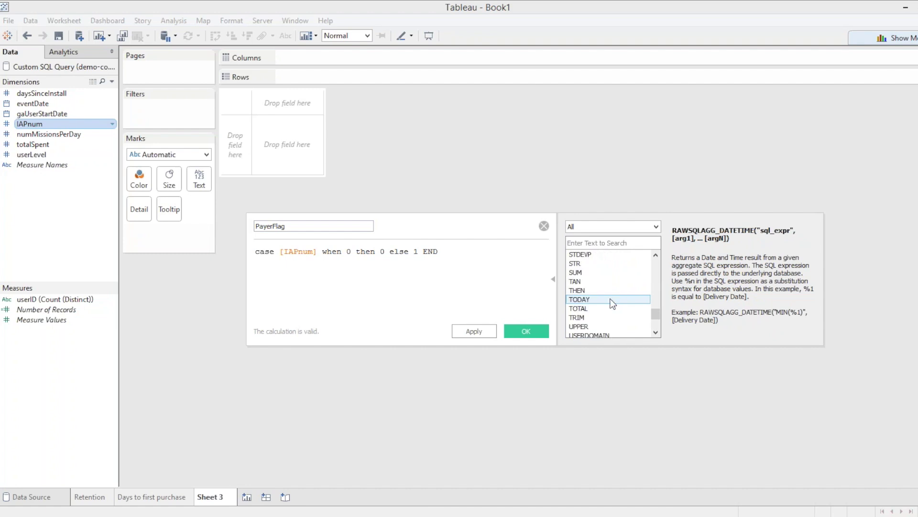
pyautogui.scroll(-3, 611, 302)
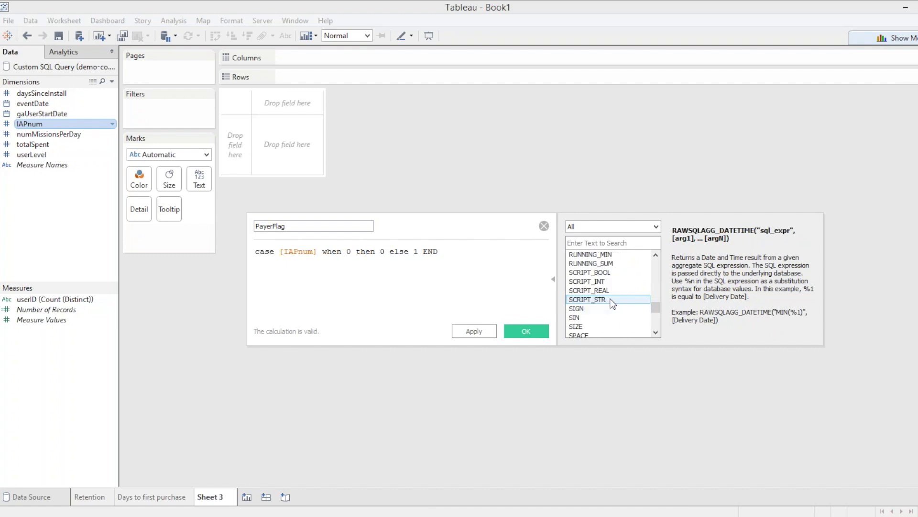
pyautogui.scroll(3, 612, 304)
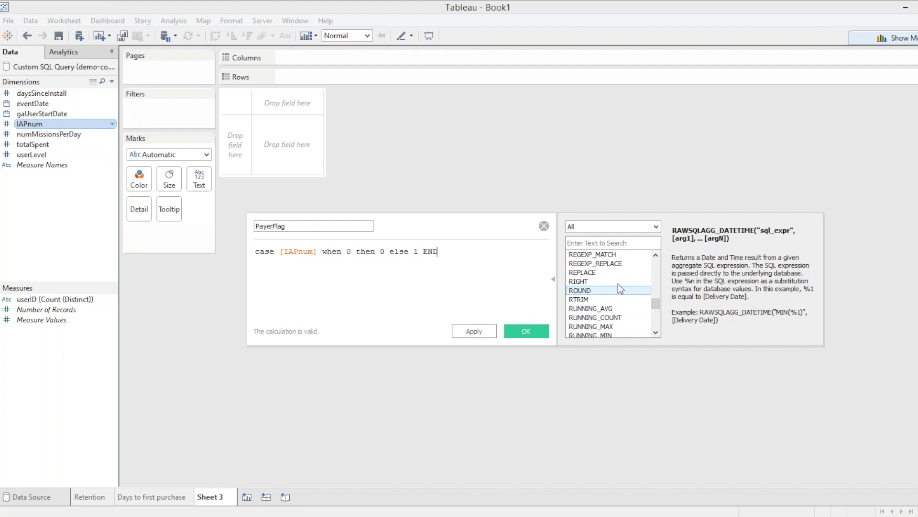
pyautogui.click(526, 331)
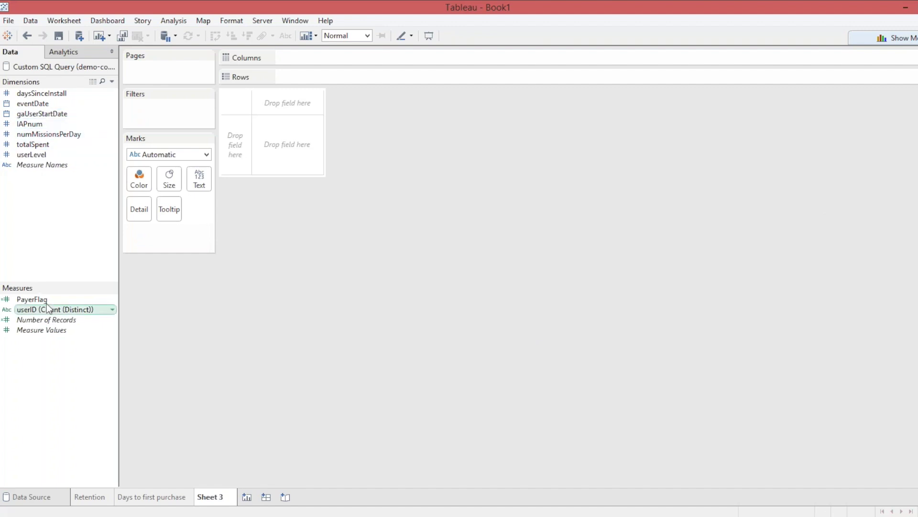
# Put daysSinceInstall on Columns and PayerFlag on Rows to chart SUM(PayerFlag) bars.
pyautogui.moveTo(34, 93); pyautogui.dragTo(335, 59)
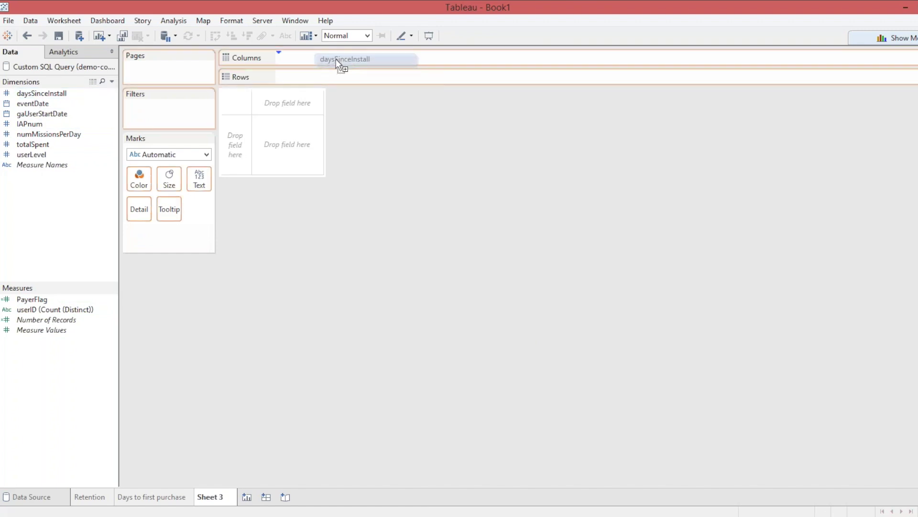
pyautogui.moveTo(336, 59); pyautogui.dragTo(336, 59)
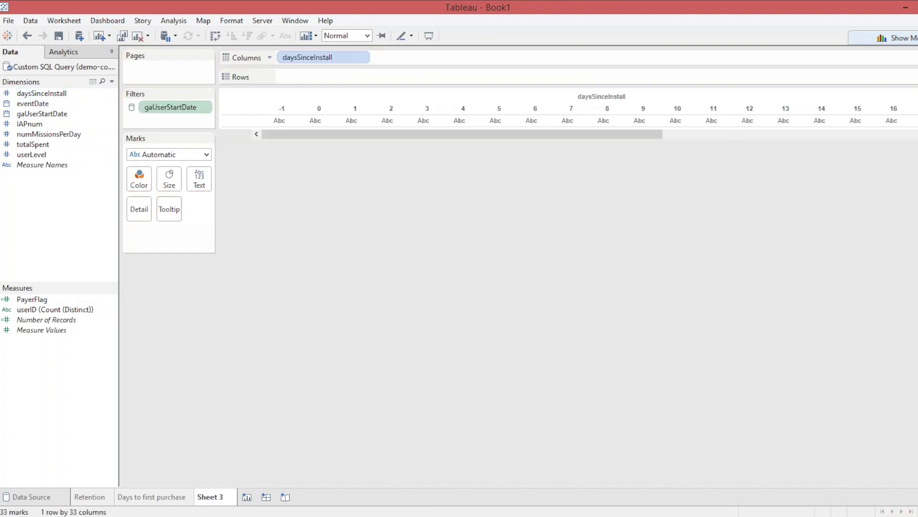
pyautogui.click(24, 302)
pyautogui.moveTo(24, 304); pyautogui.dragTo(306, 77)
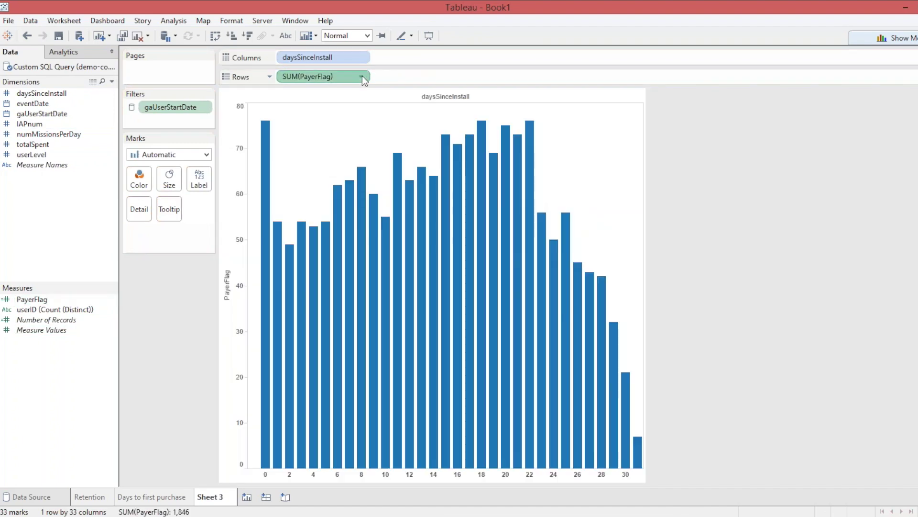
pyautogui.click(361, 76)
pyautogui.moveTo(355, 197)
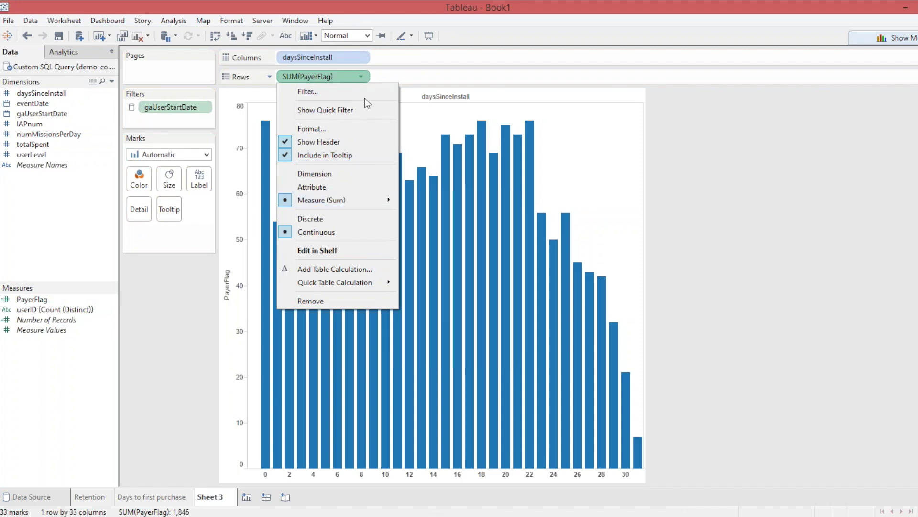
# Switch the PayerFlag measure's aggregation from Sum to Average.
pyautogui.moveTo(380, 205)
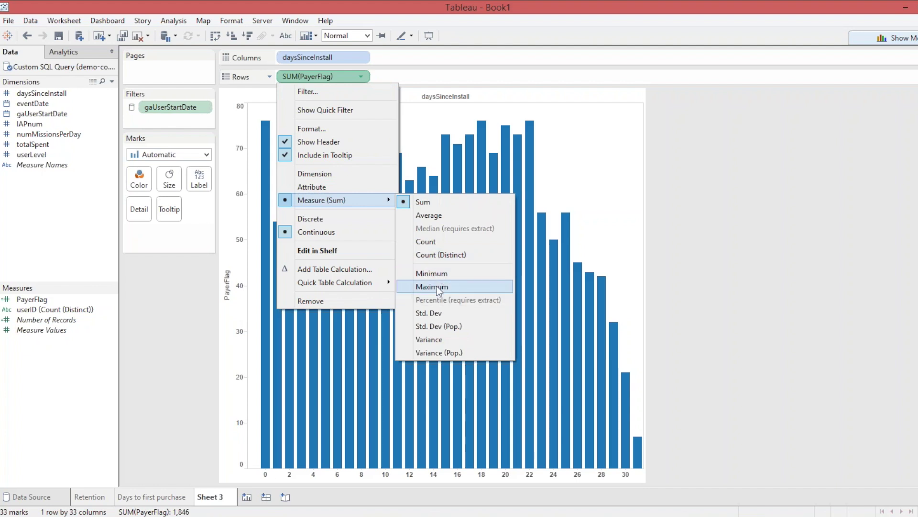
pyautogui.click(432, 218)
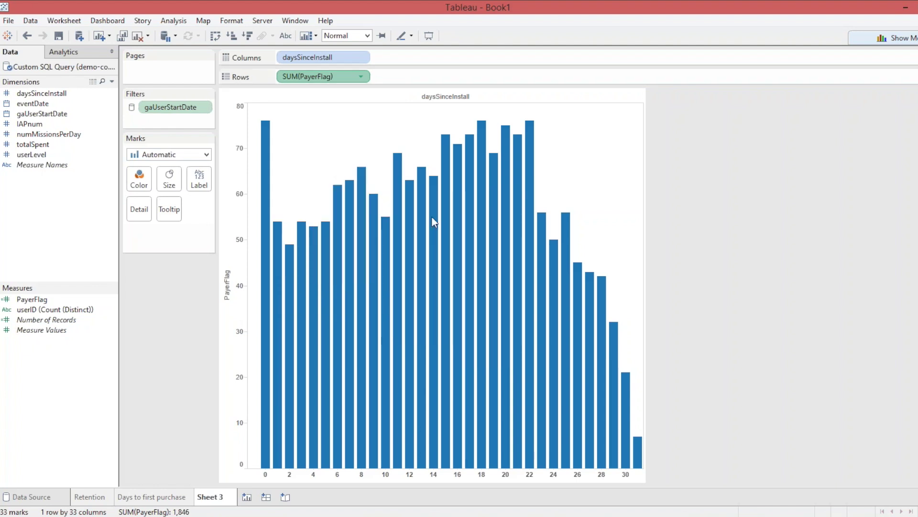
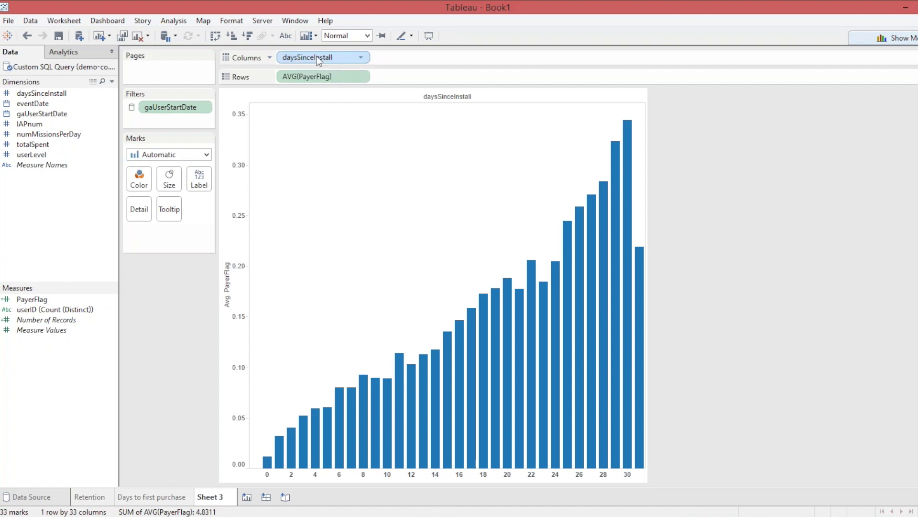
# Replace daysSinceInstall on Columns with userLevel to chart average PayerFlag for levels 0–13.
pyautogui.moveTo(313, 59); pyautogui.dragTo(804, 193)
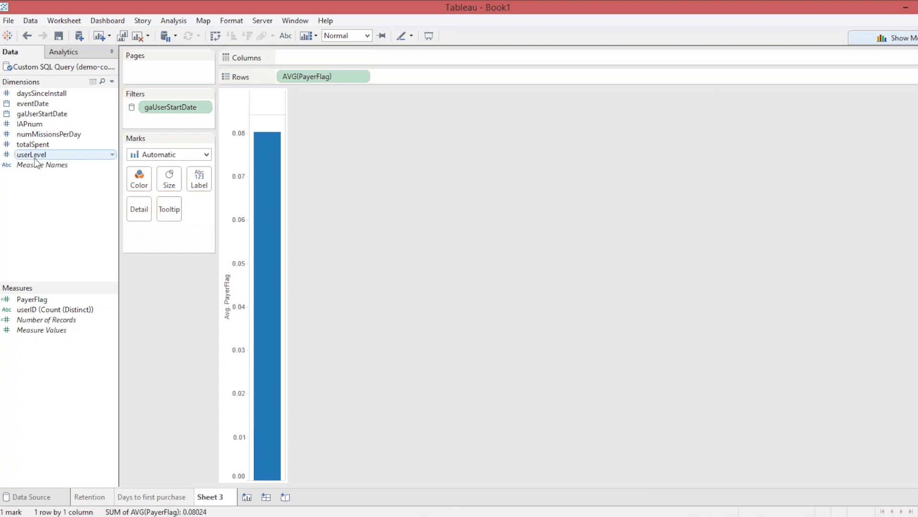
pyautogui.moveTo(35, 158)
pyautogui.mouseDown()
pyautogui.moveTo(357, 70)
pyautogui.moveTo(284, 58)
pyautogui.mouseUp()
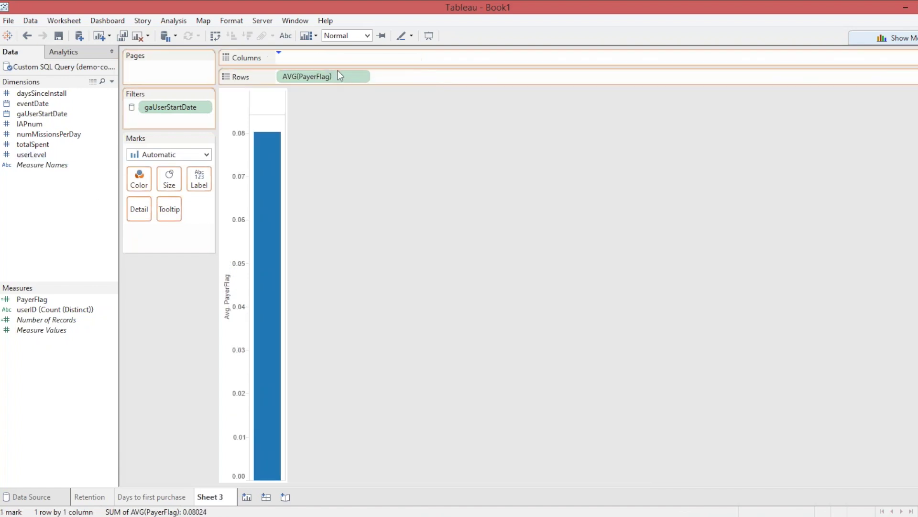
pyautogui.moveTo(338, 70); pyautogui.dragTo(338, 71)
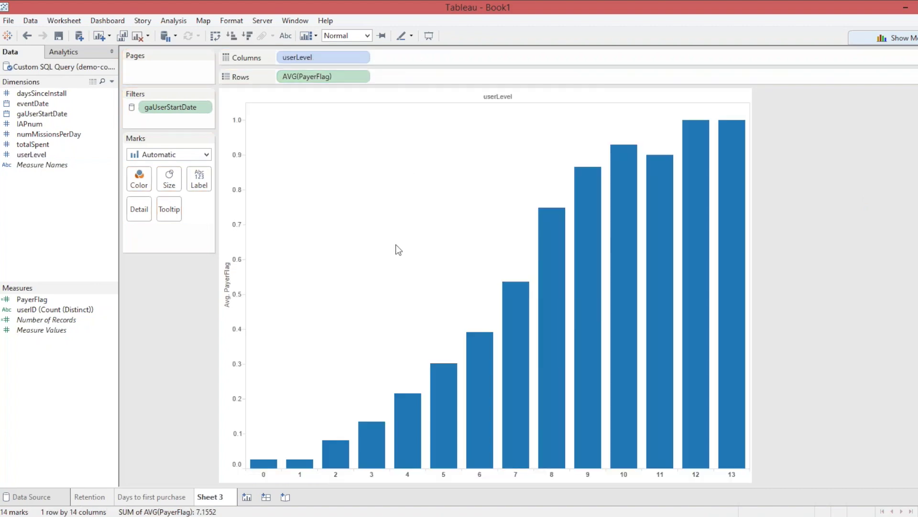
pyautogui.moveTo(708, 122)
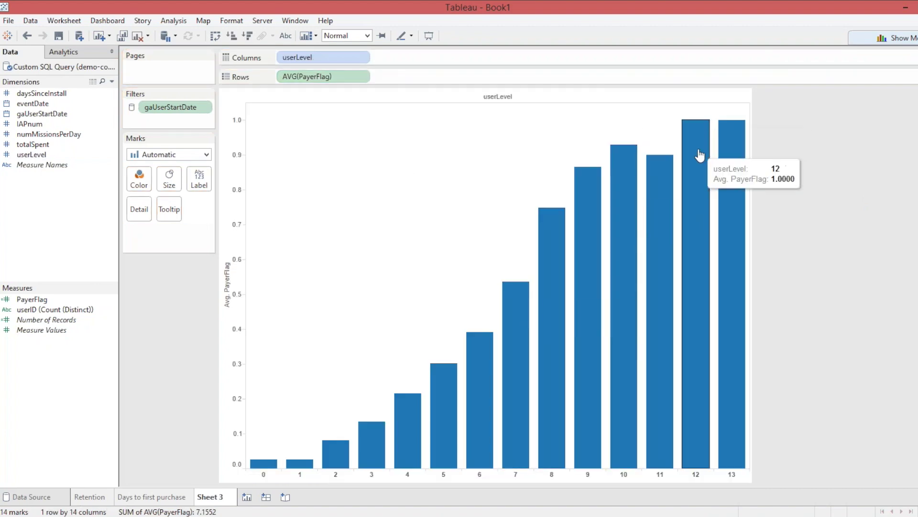
pyautogui.moveTo(727, 158)
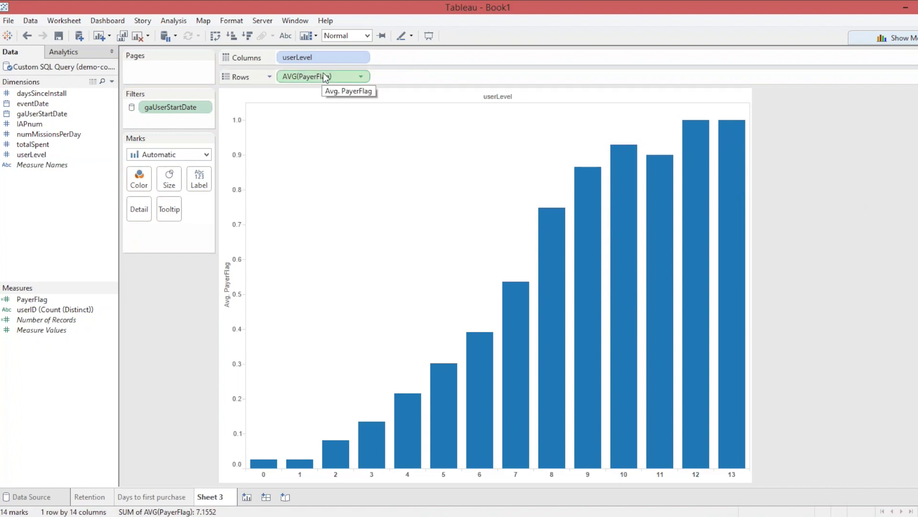
# Rename the Sheet 3 tab to '%payers by level'.
pyautogui.rightClick(211, 498)
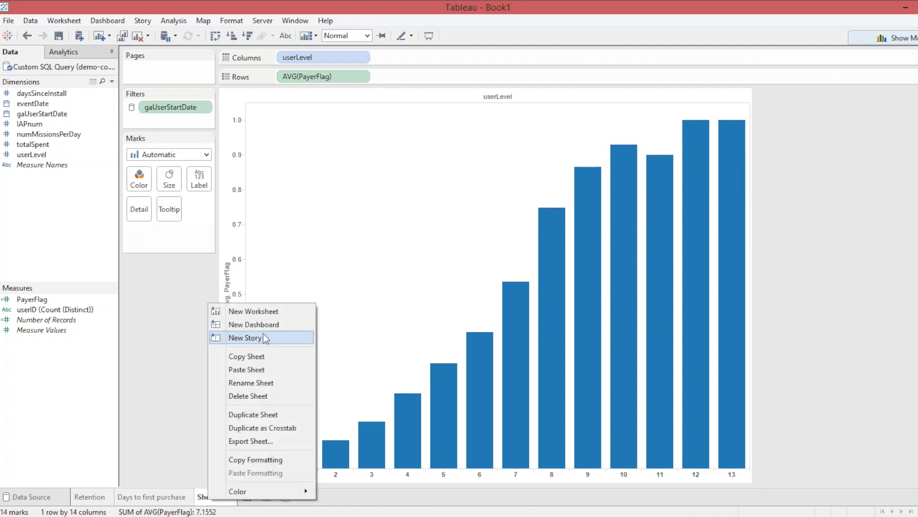
pyautogui.click(259, 384)
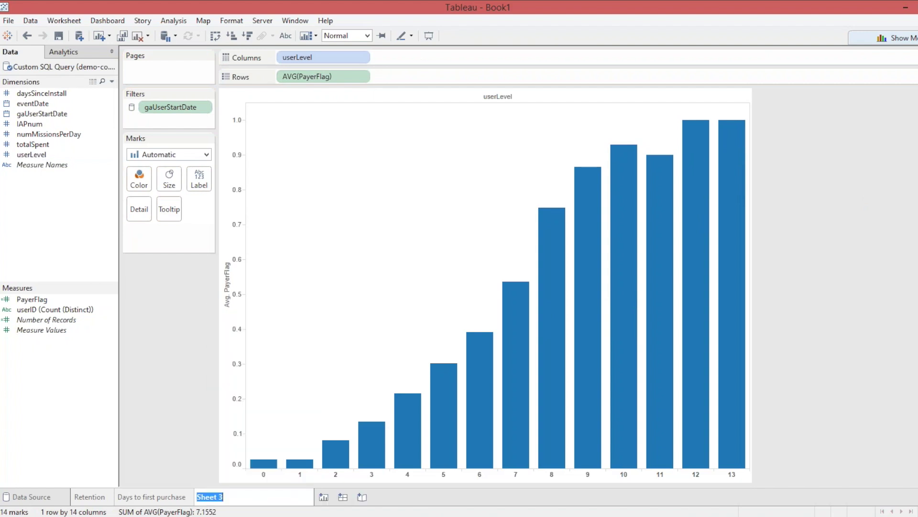
pyautogui.write('%ppayers by level')
pyautogui.press('Return')
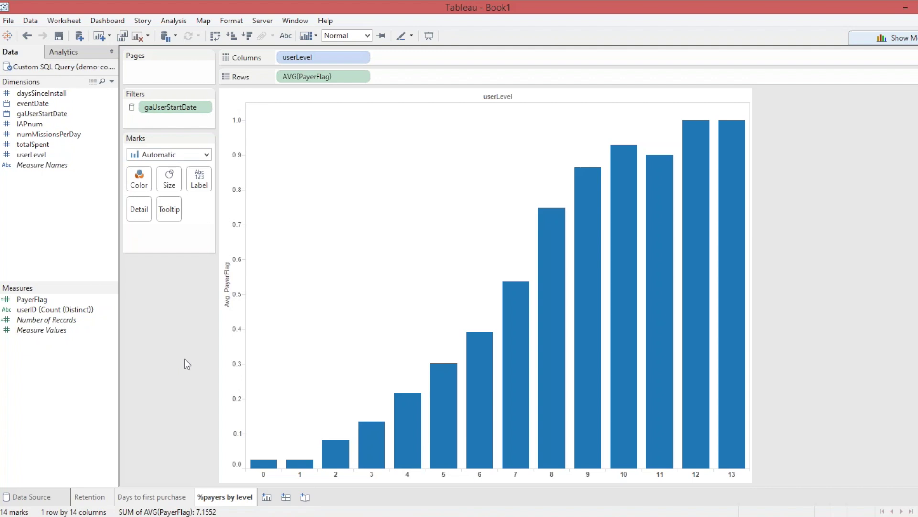
pyautogui.click(160, 497)
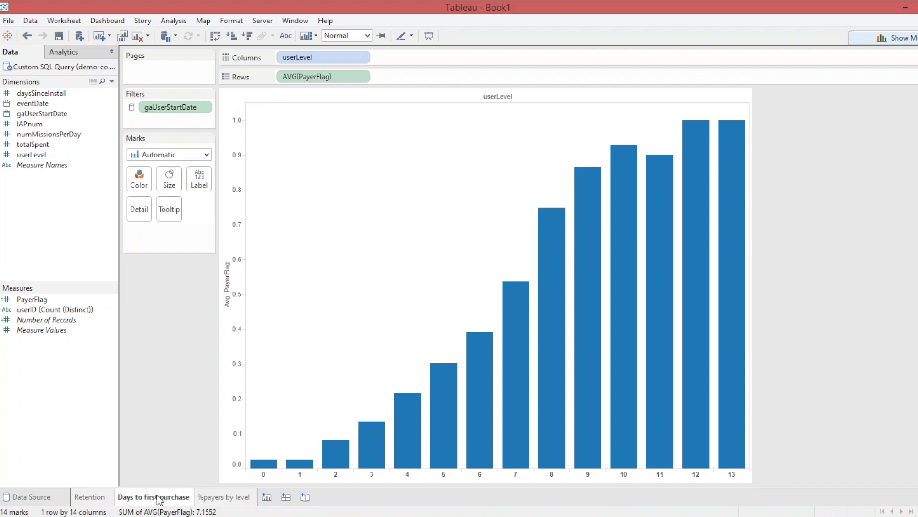
pyautogui.click(105, 493)
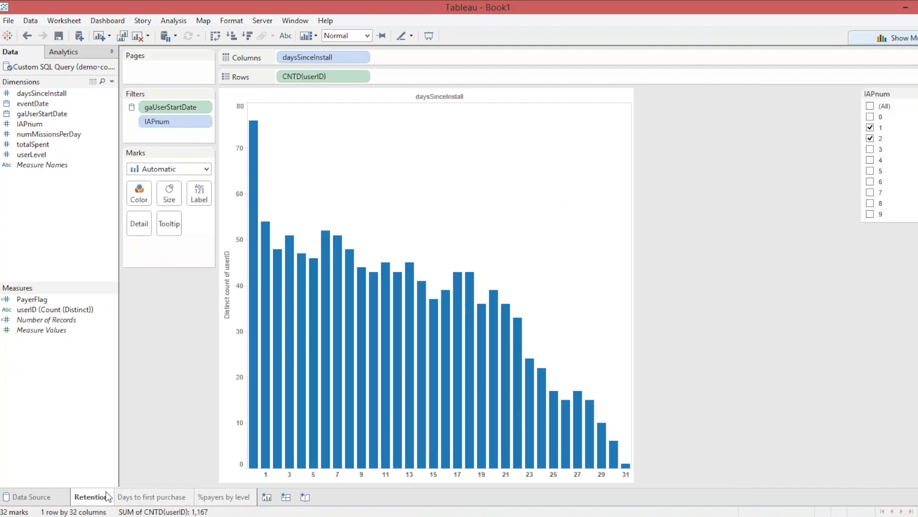
pyautogui.click(158, 499)
pyautogui.click(205, 500)
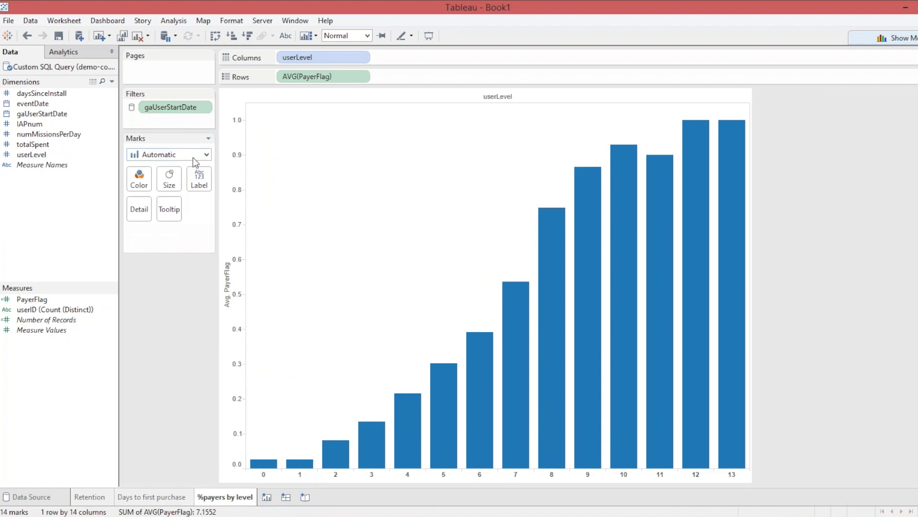
pyautogui.click(192, 157)
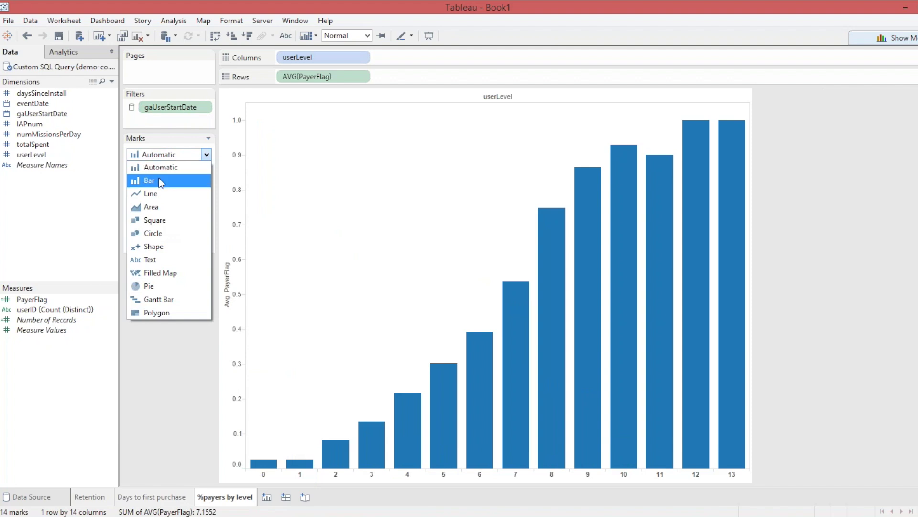
pyautogui.click(160, 193)
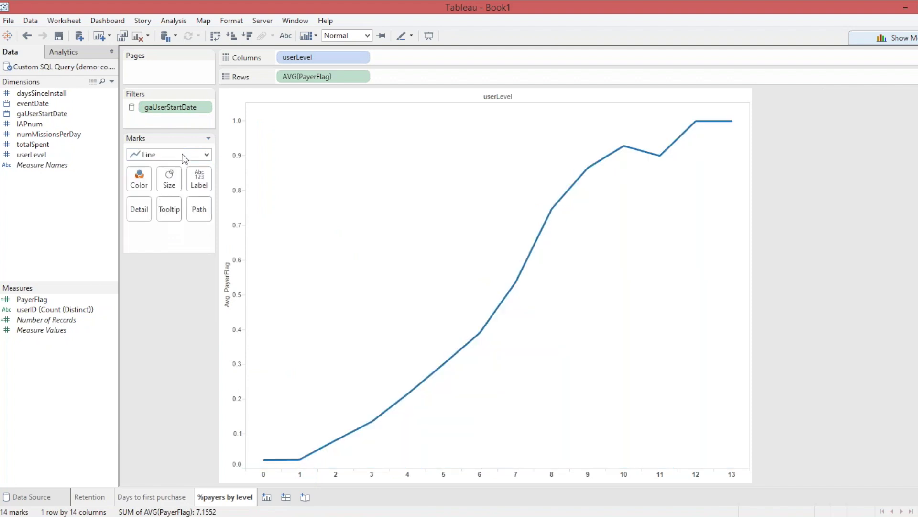
pyautogui.click(183, 155)
pyautogui.click(168, 206)
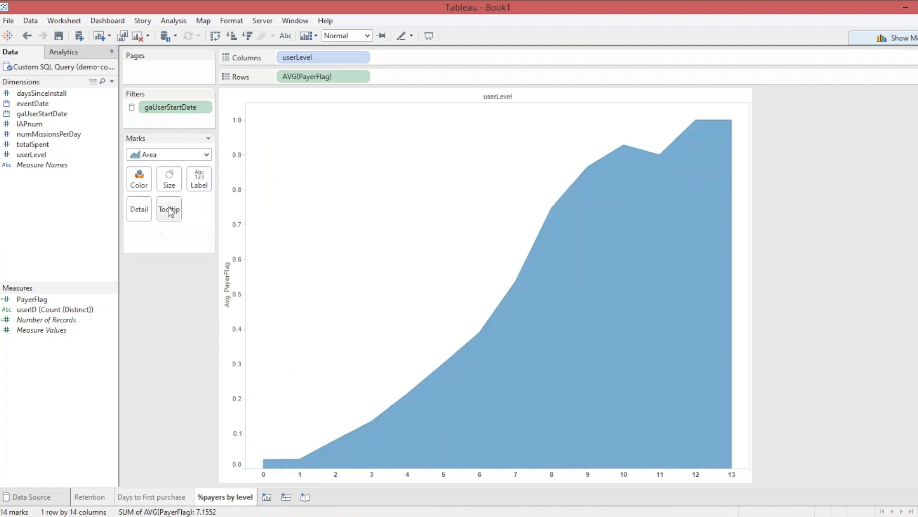
pyautogui.click(183, 155)
pyautogui.click(162, 239)
pyautogui.click(193, 156)
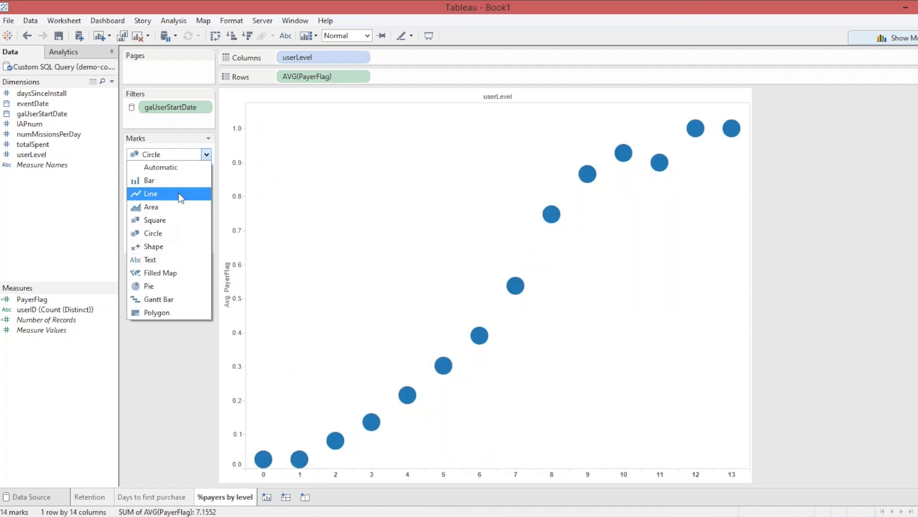
pyautogui.click(159, 169)
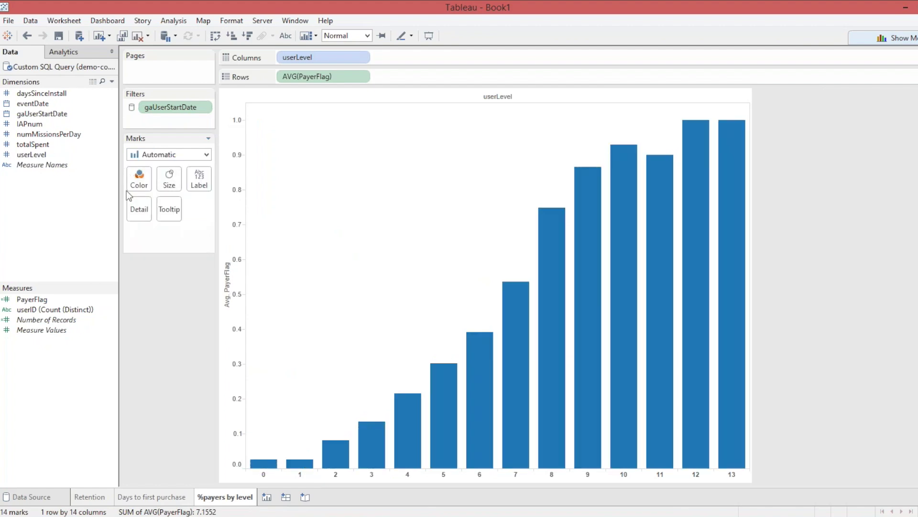
pyautogui.moveTo(545, 247)
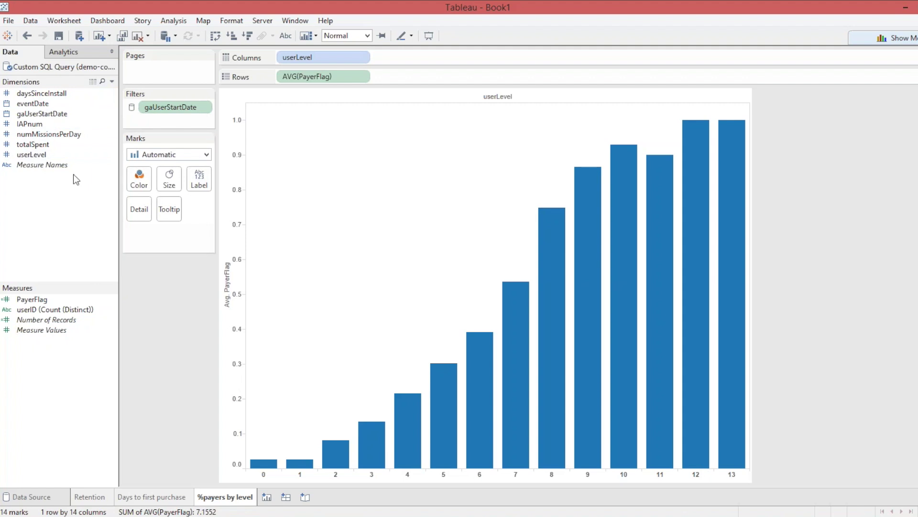
# Try totalSpent on Color, then on Size, and remove it from the chart.
pyautogui.moveTo(25, 146); pyautogui.dragTo(139, 180)
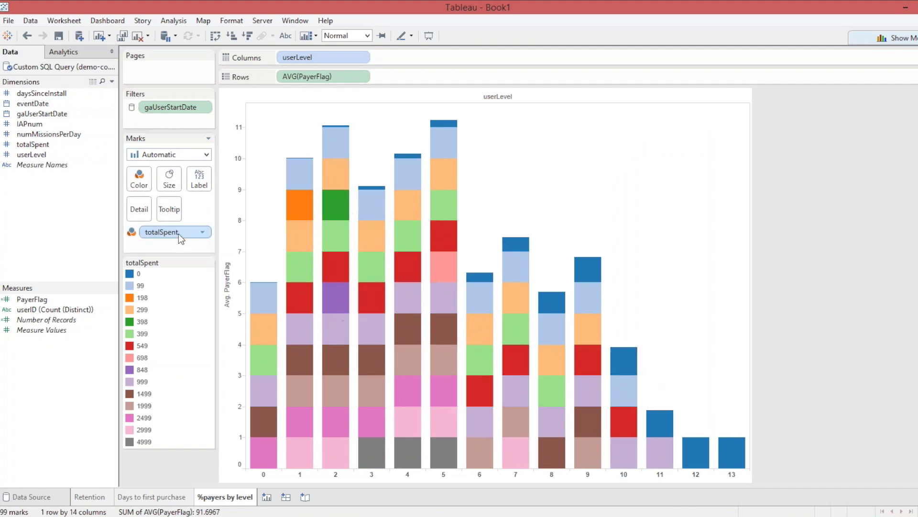
pyautogui.moveTo(146, 233); pyautogui.dragTo(169, 181)
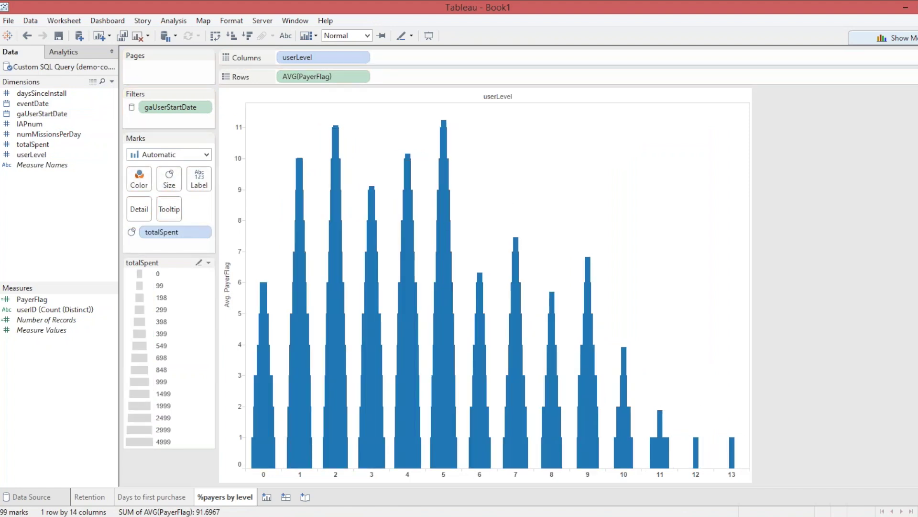
pyautogui.moveTo(158, 233); pyautogui.dragTo(816, 258)
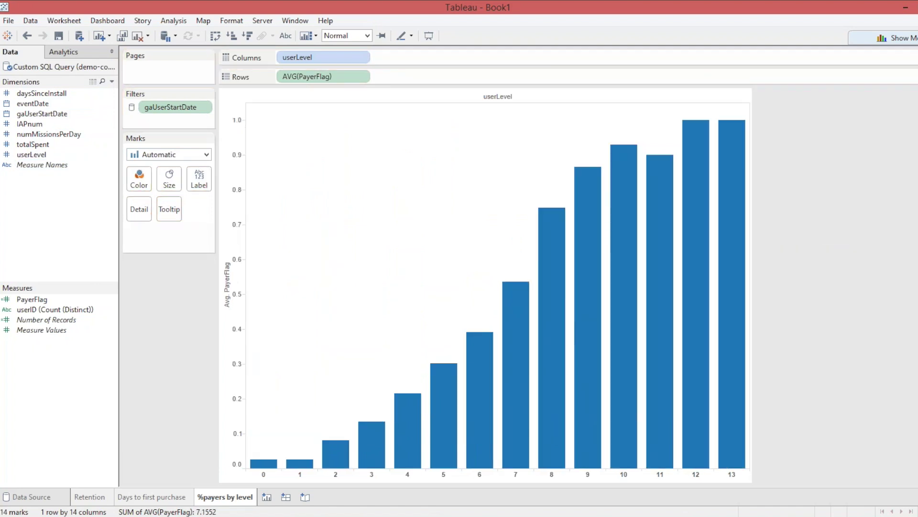
# Switch the mark type to Line and add a new blank worksheet.
pyautogui.click(150, 155)
pyautogui.click(150, 194)
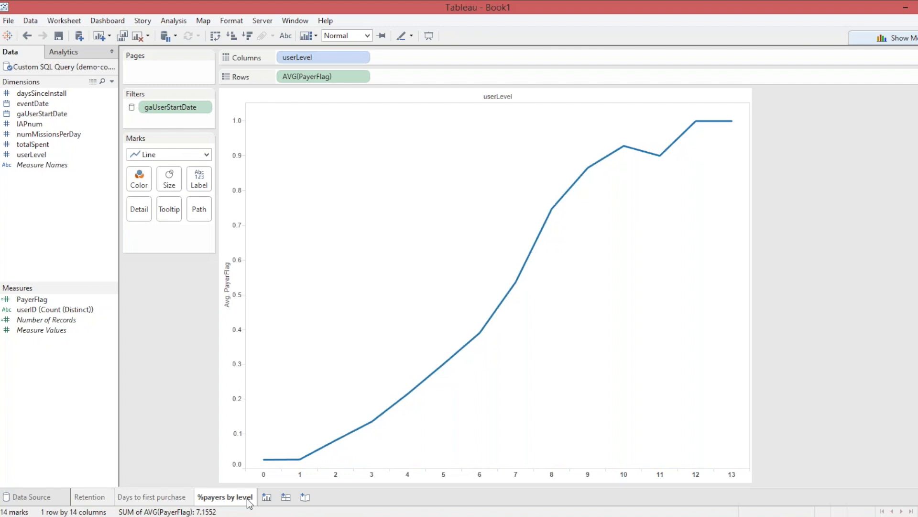
pyautogui.click(266, 497)
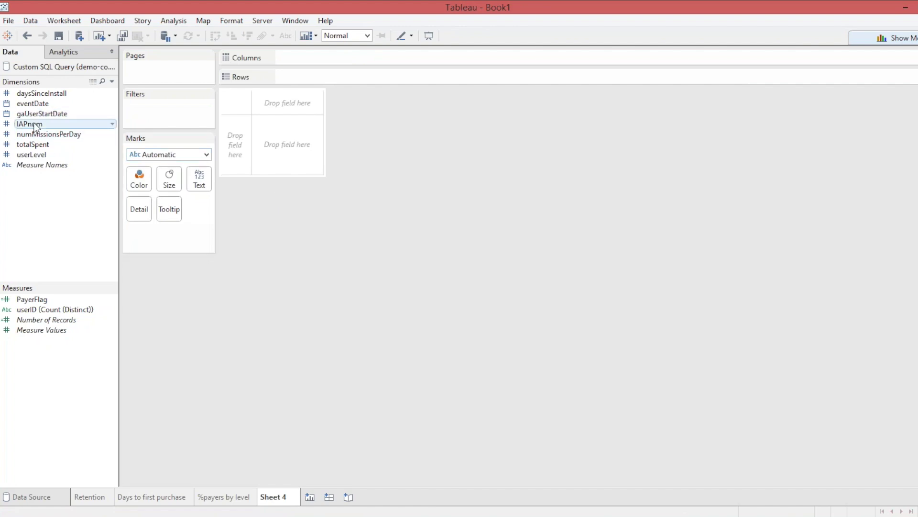
# Put IAPnum on Columns and totalSpent on Rows to build a text table on Sheet 4.
pyautogui.moveTo(34, 126)
pyautogui.mouseDown()
pyautogui.moveTo(107, 120)
pyautogui.moveTo(291, 55)
pyautogui.mouseUp()
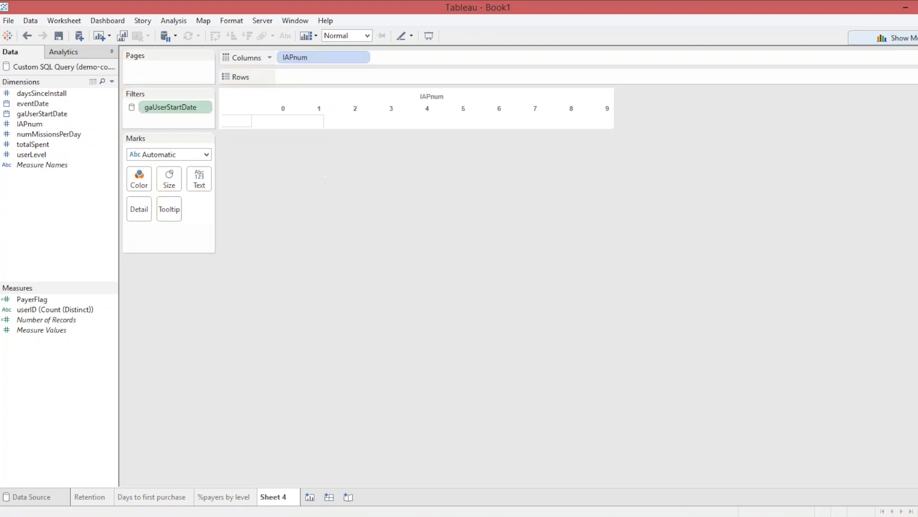
pyautogui.moveTo(38, 145); pyautogui.dragTo(321, 75)
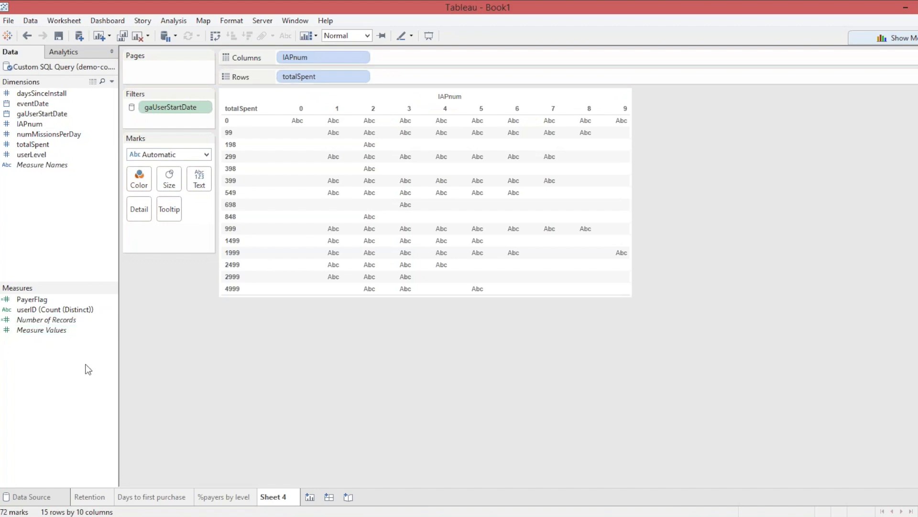
pyautogui.moveTo(345, 142)
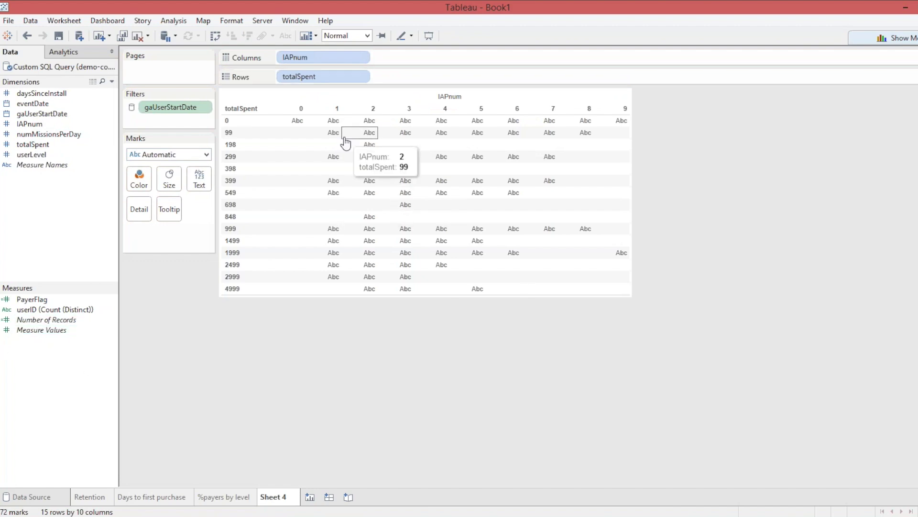
pyautogui.moveTo(302, 127)
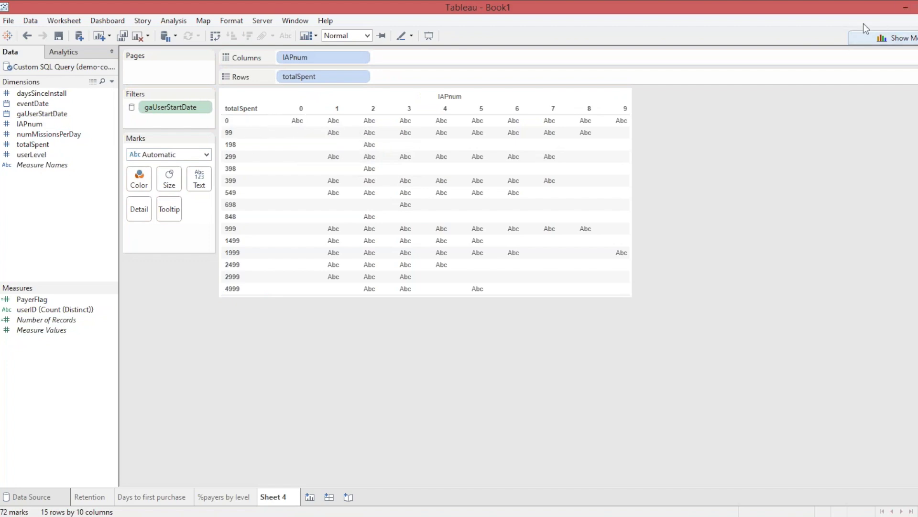
pyautogui.click(866, 38)
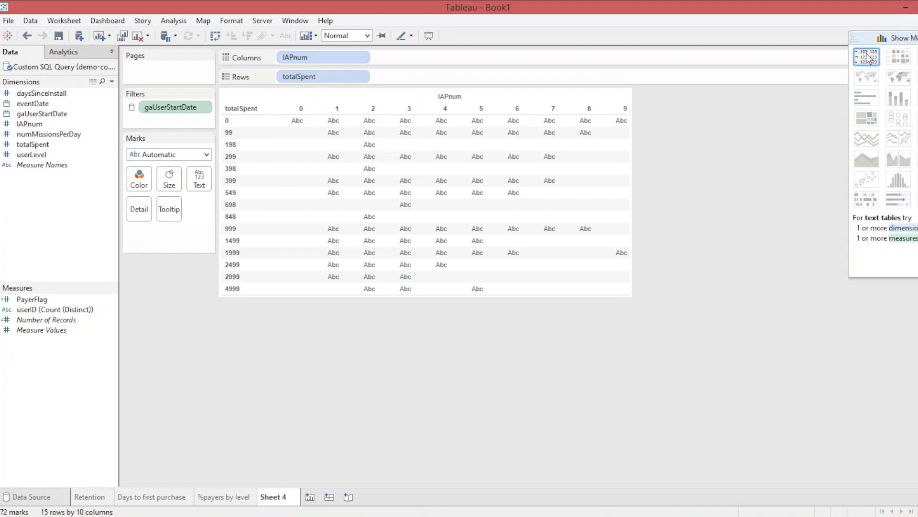
# Swap rows and columns, show distinct userID counts as text, and add totalSpent to Filters.
pyautogui.click(868, 58)
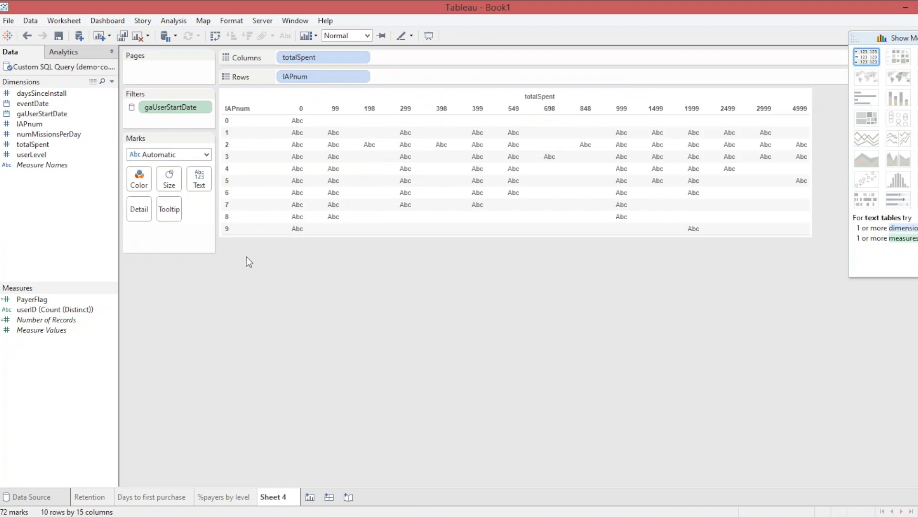
pyautogui.click(53, 309)
pyautogui.moveTo(86, 309); pyautogui.dragTo(199, 182)
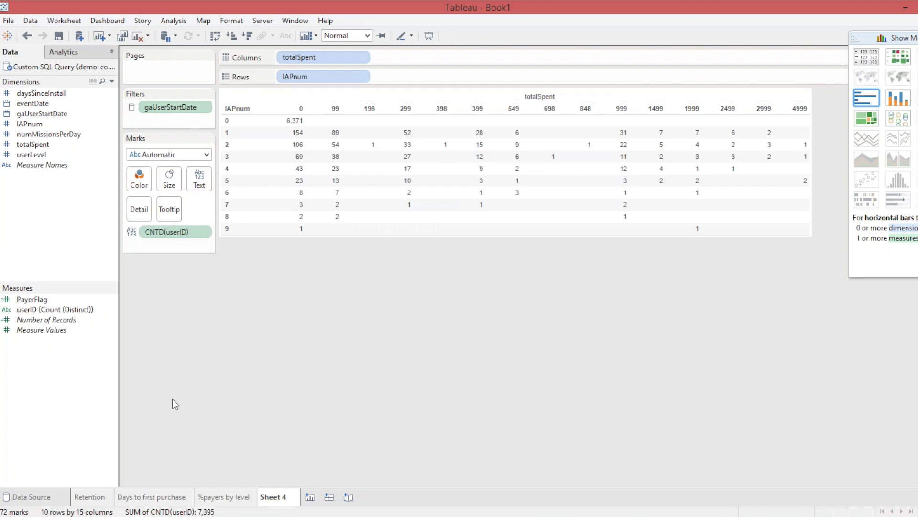
pyautogui.moveTo(23, 126)
pyautogui.mouseDown()
pyautogui.moveTo(153, 127)
pyautogui.moveTo(88, 150)
pyautogui.moveTo(27, 143)
pyautogui.moveTo(138, 119)
pyautogui.moveTo(127, 118)
pyautogui.mouseUp()
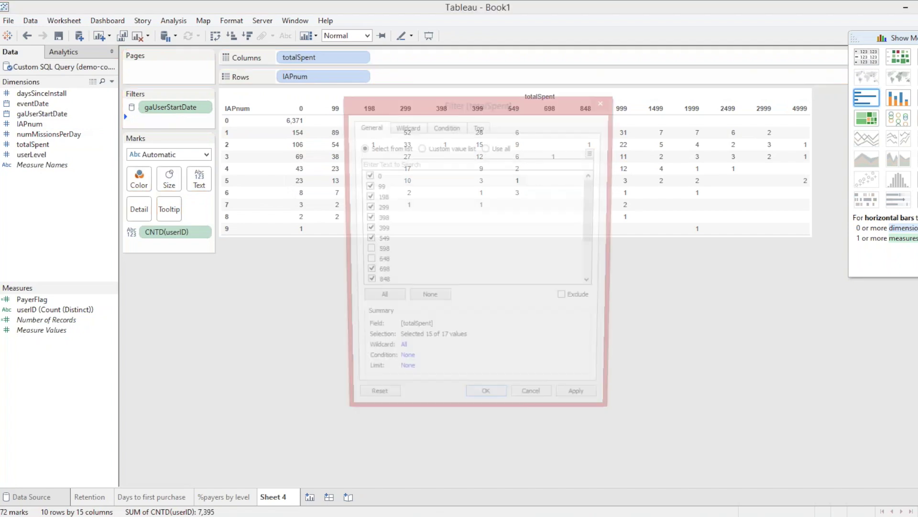
# Exclude the 0 value from the totalSpent filter and apply it.
pyautogui.click(376, 175)
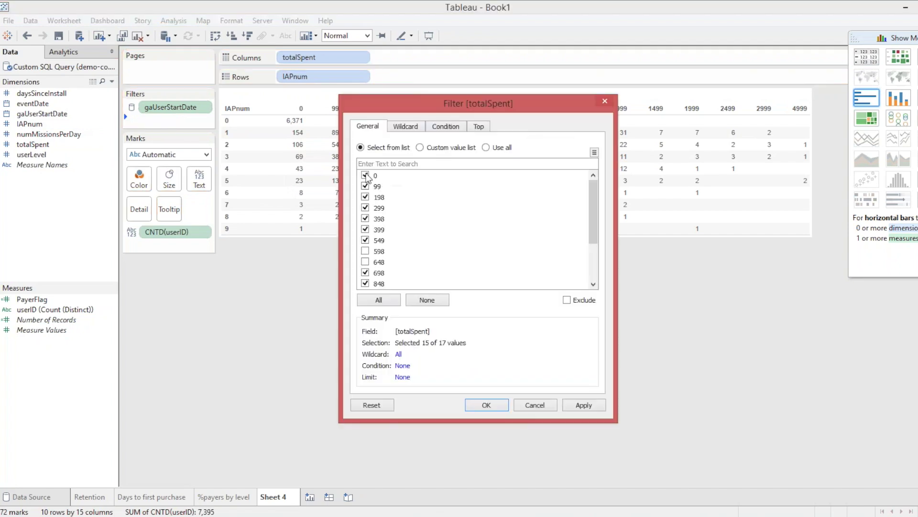
pyautogui.click(574, 404)
pyautogui.click(482, 403)
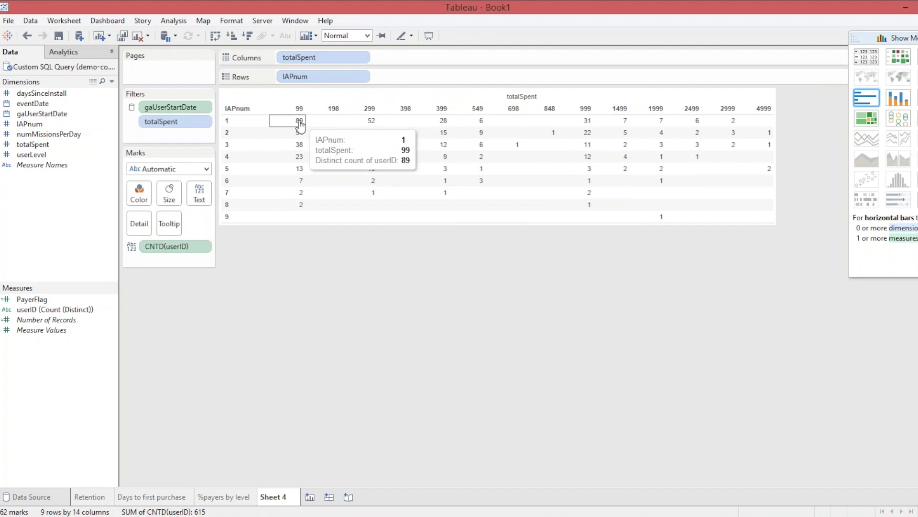
# Turn the user-count table into a highlight table.
pyautogui.moveTo(300, 111)
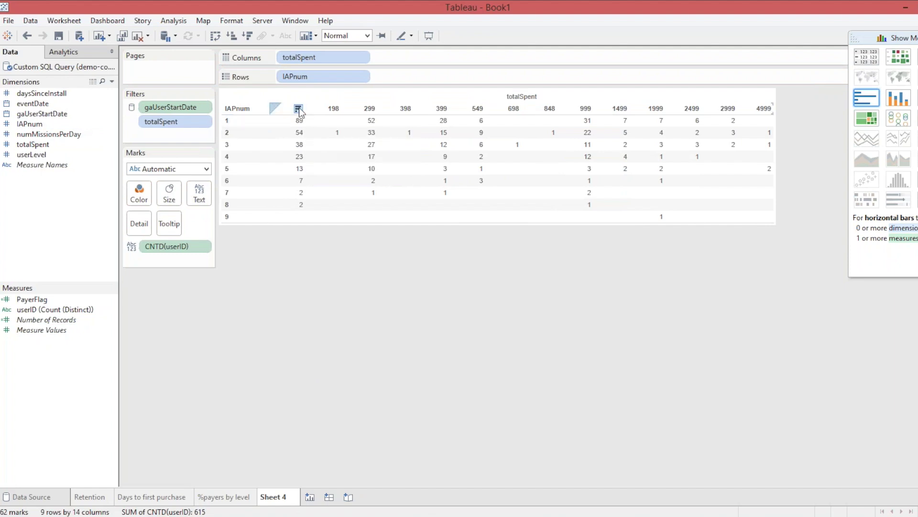
pyautogui.moveTo(589, 121)
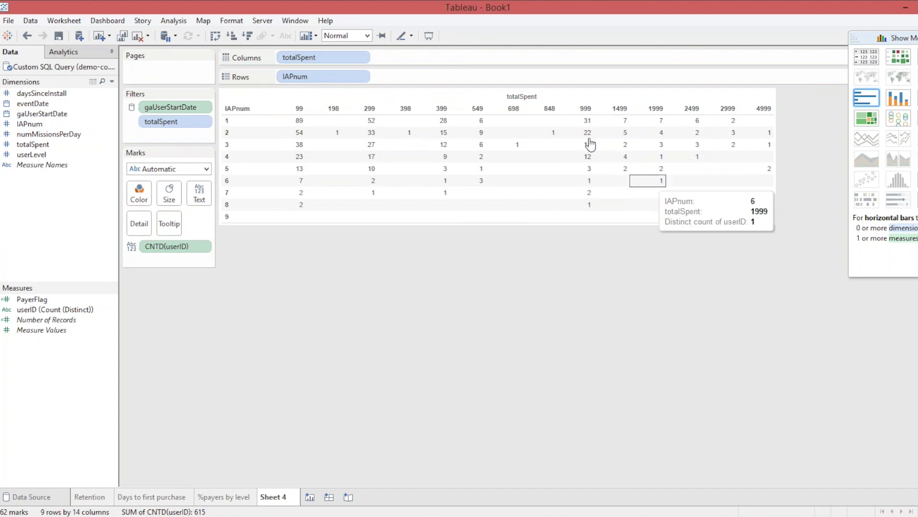
pyautogui.click(917, 57)
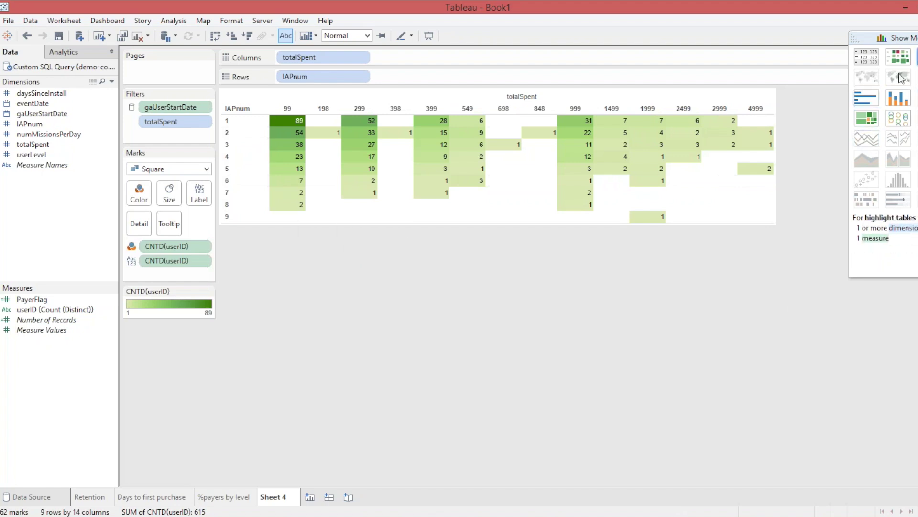
pyautogui.click(908, 40)
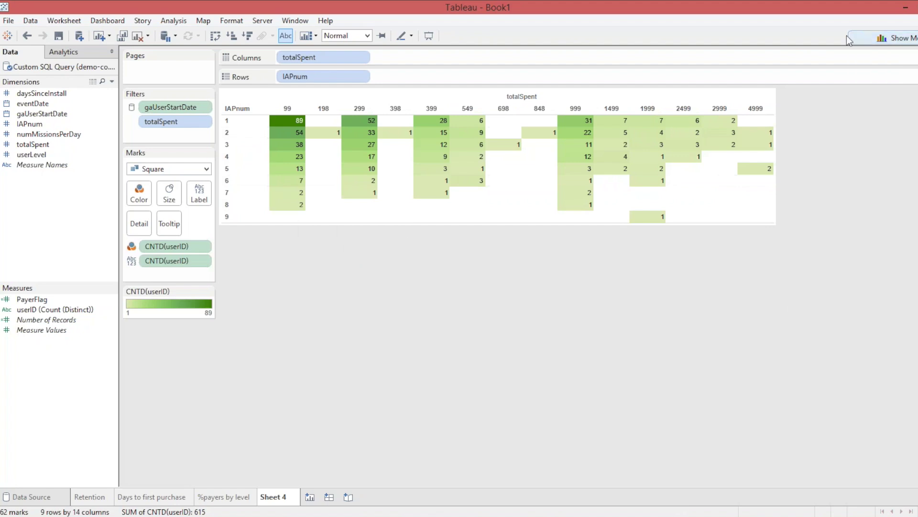
pyautogui.click(908, 40)
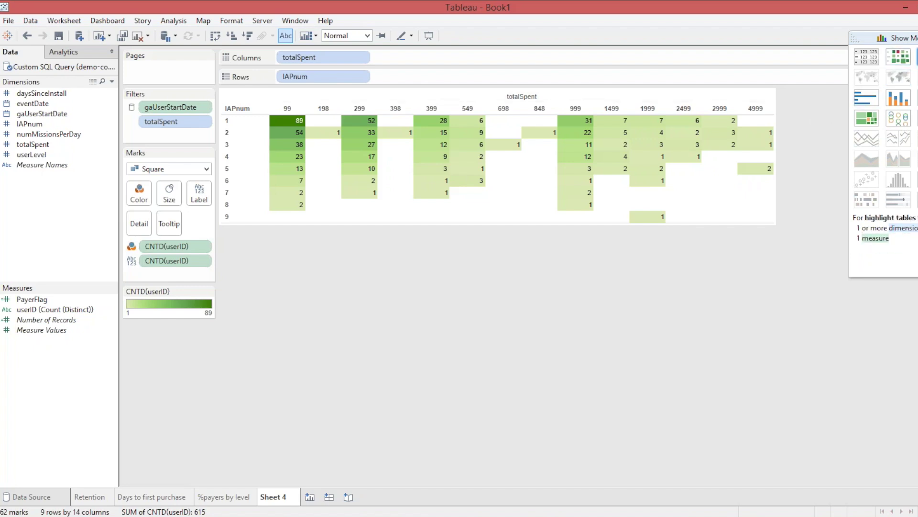
pyautogui.click(908, 60)
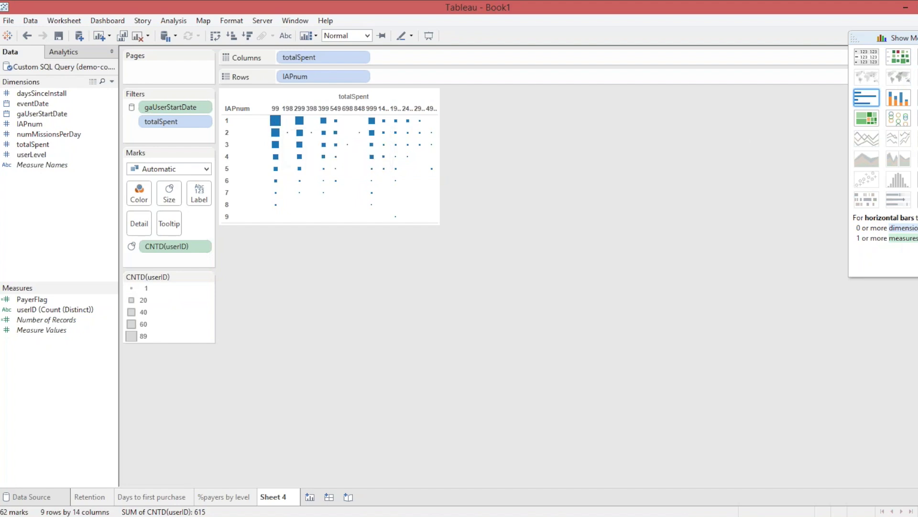
pyautogui.click(867, 118)
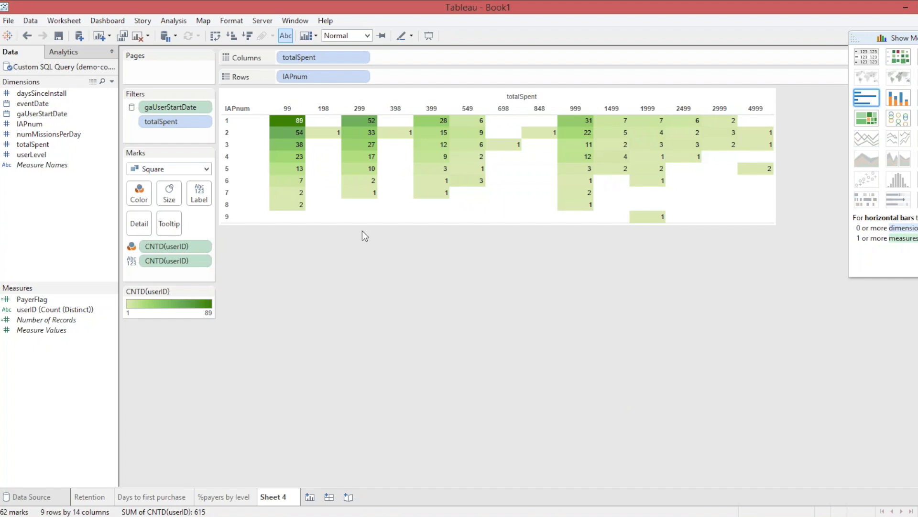
pyautogui.rightClick(276, 498)
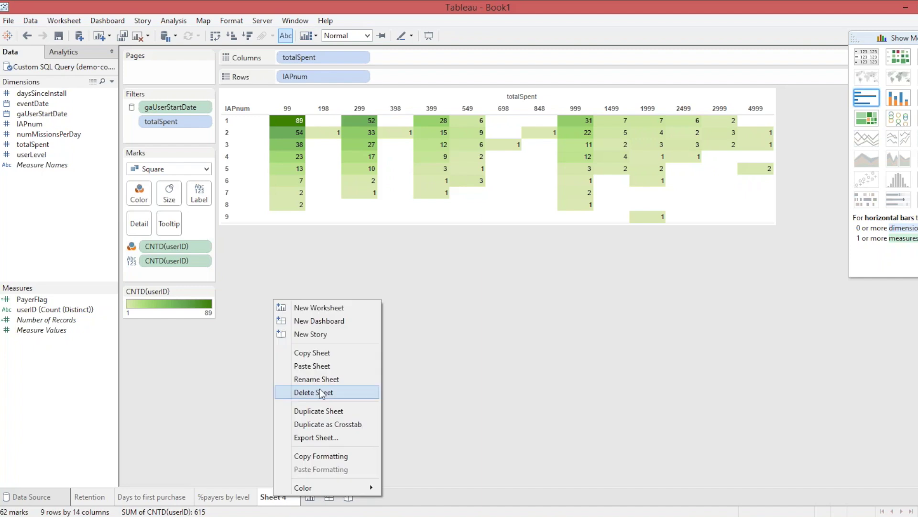
# Name the Sheet 4 tab 'monetization matrix'.
pyautogui.click(319, 383)
pyautogui.write('monetization matrix')
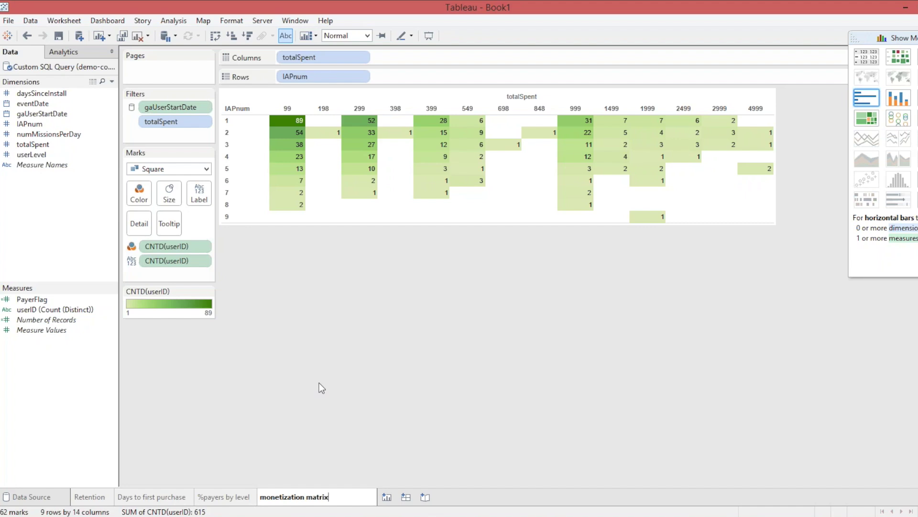
pyautogui.press('Return')
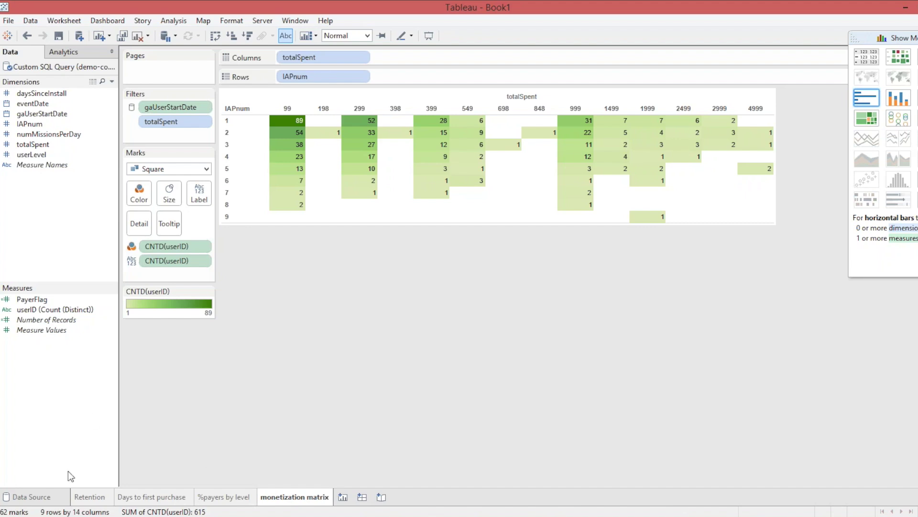
# Add 'max(missionID) as lastMission' to the custom SQL query and save it.
pyautogui.click(33, 497)
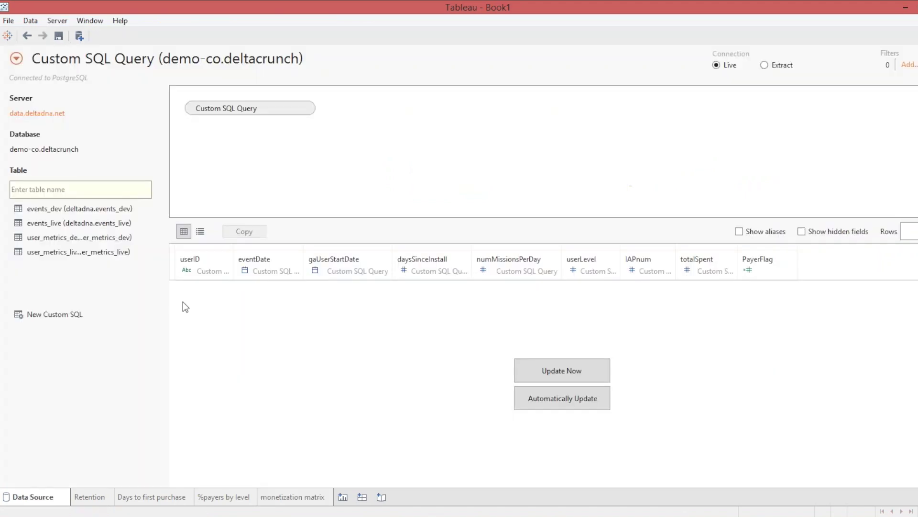
pyautogui.click(293, 108)
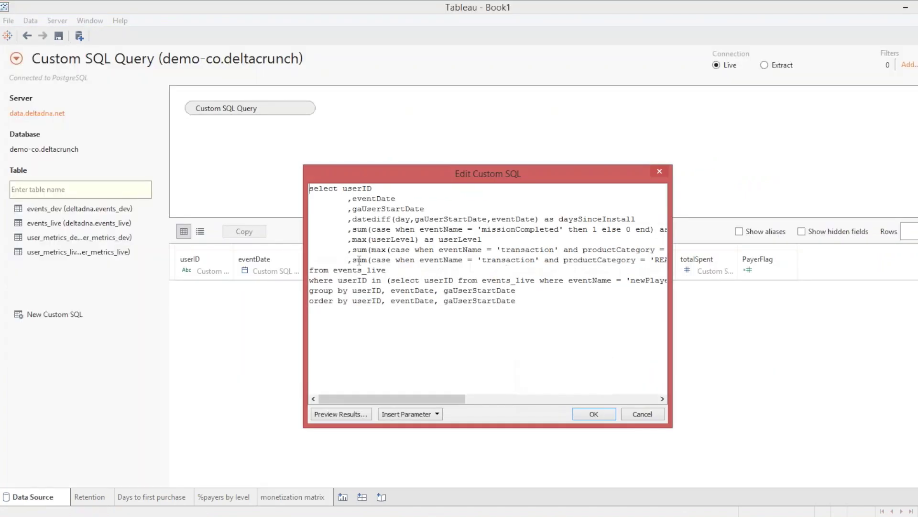
pyautogui.click(312, 269)
pyautogui.press('Return')
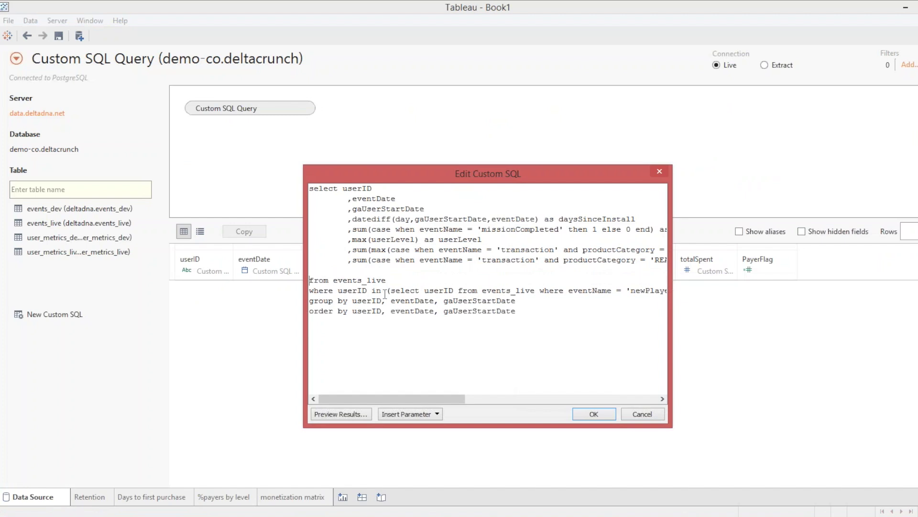
pyautogui.press('Tab')
pyautogui.press('BackSpace')
pyautogui.press('BackSpace')
pyautogui.press('BackSpace')
pyautogui.write('max(missionID) as lastMission')
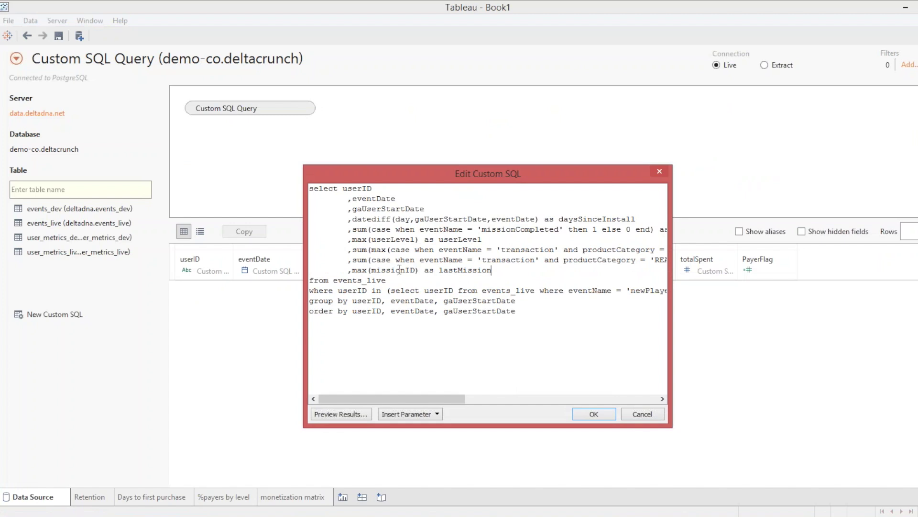
pyautogui.click(595, 414)
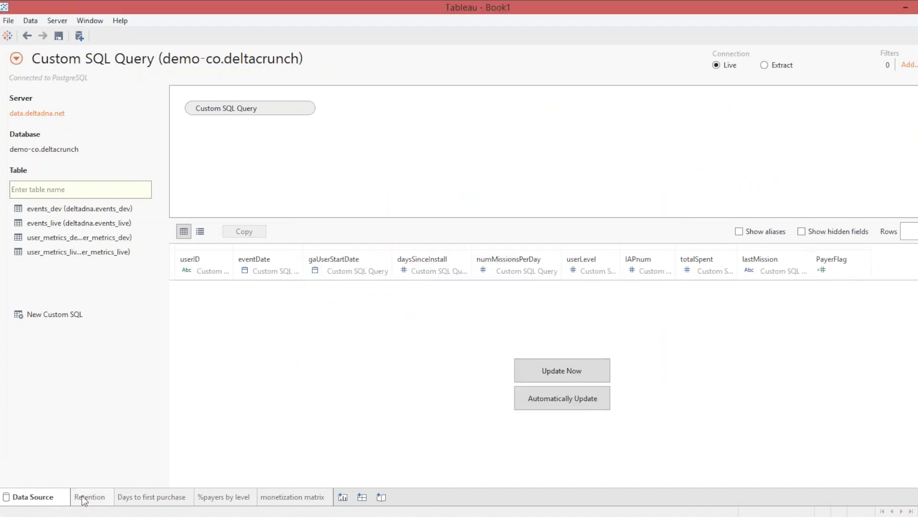
pyautogui.click(308, 496)
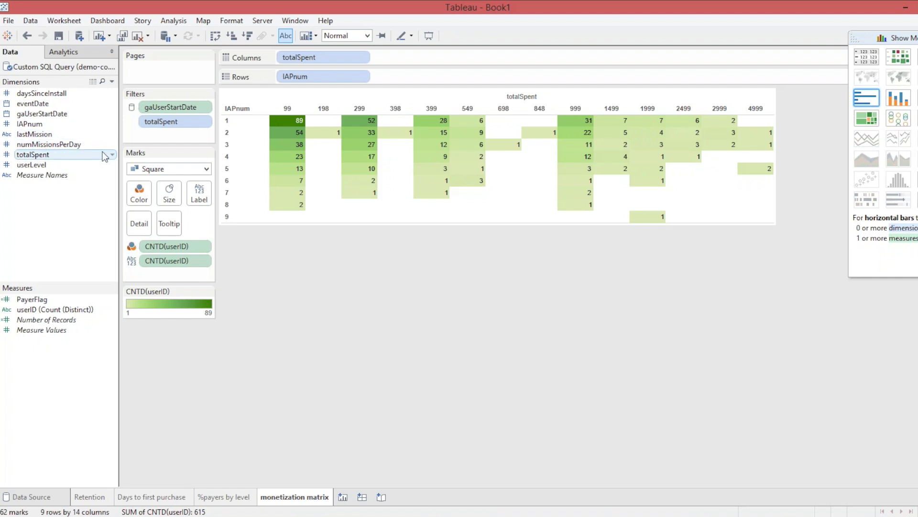
# Recheck the custom SQL query, then hide Show Me and create Dashboard 1.
pyautogui.click(32, 497)
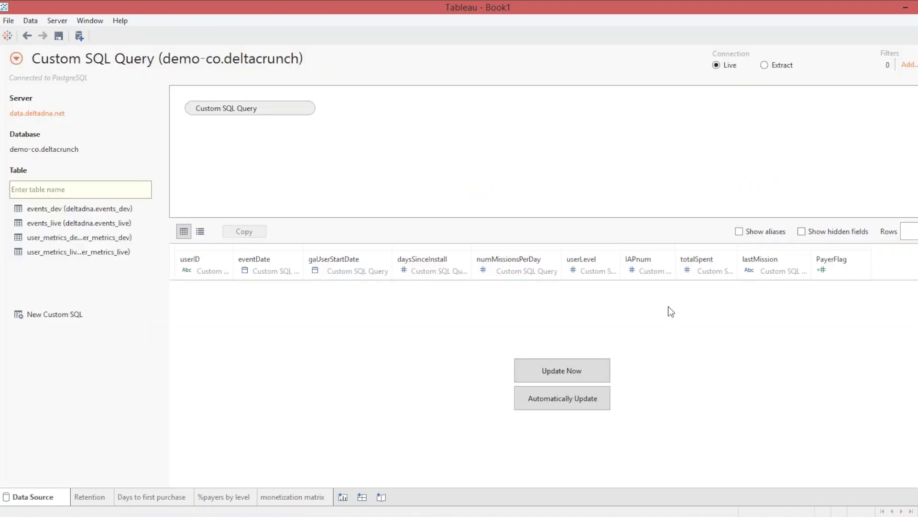
pyautogui.click(292, 110)
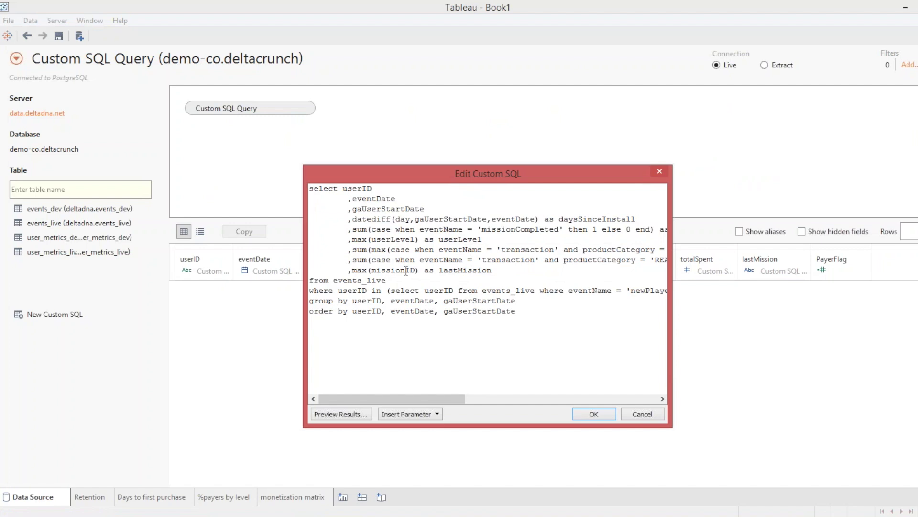
pyautogui.click(659, 172)
pyautogui.click(296, 491)
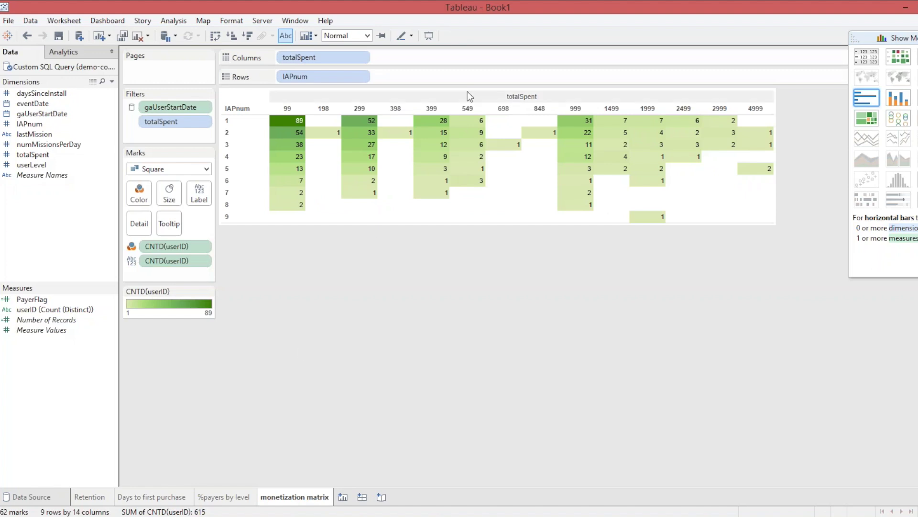
pyautogui.click(903, 38)
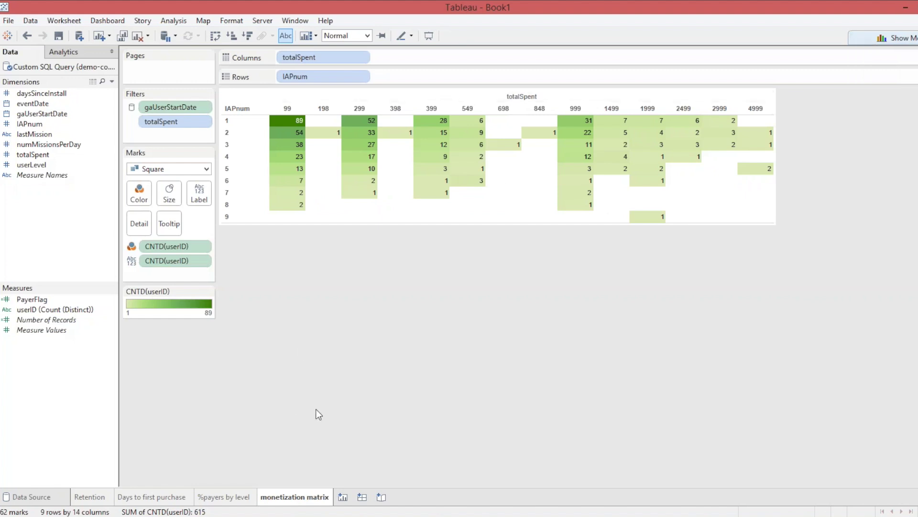
pyautogui.click(362, 497)
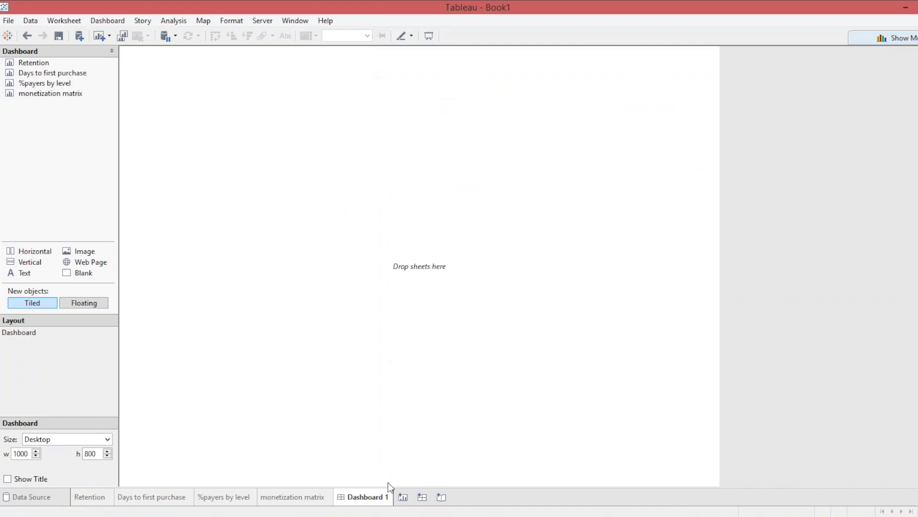
# Drop the Retention sheet onto the empty dashboard canvas.
pyautogui.doubleClick(40, 66)
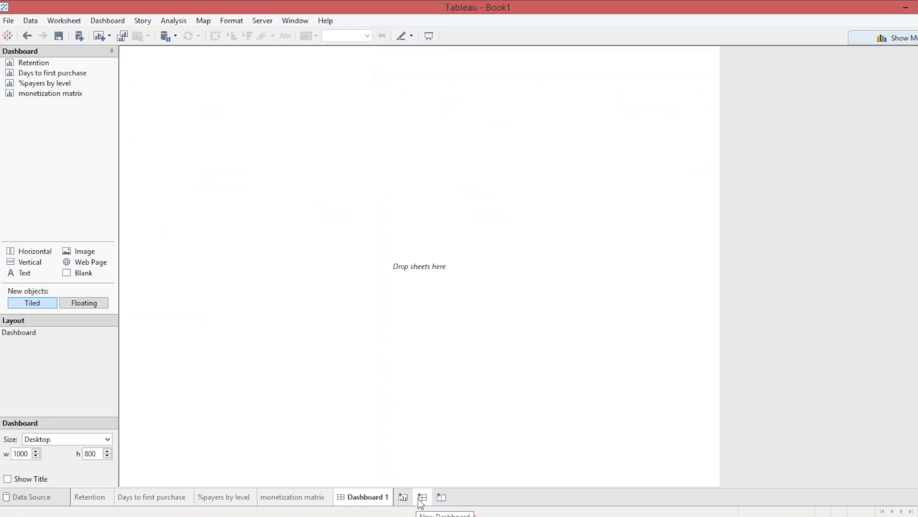
pyautogui.click(109, 22)
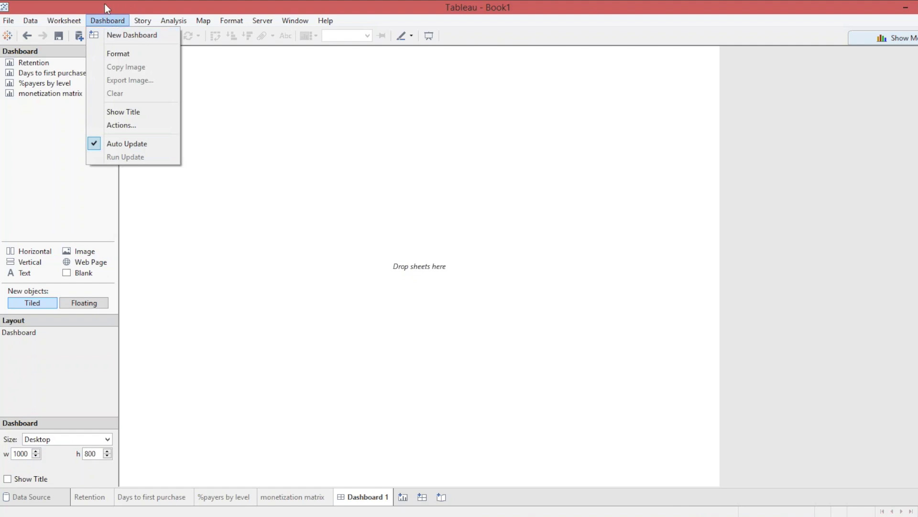
pyautogui.click(104, 4)
pyautogui.doubleClick(37, 63)
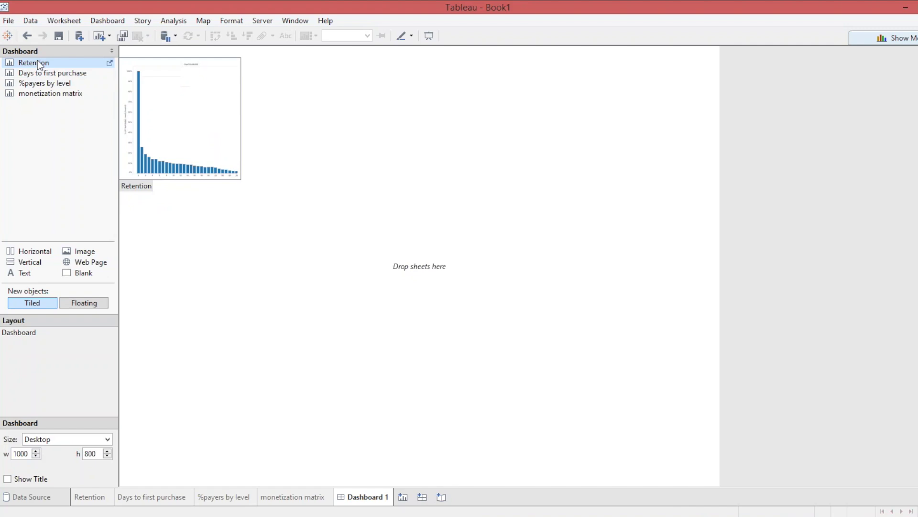
pyautogui.moveTo(36, 60); pyautogui.dragTo(190, 80)
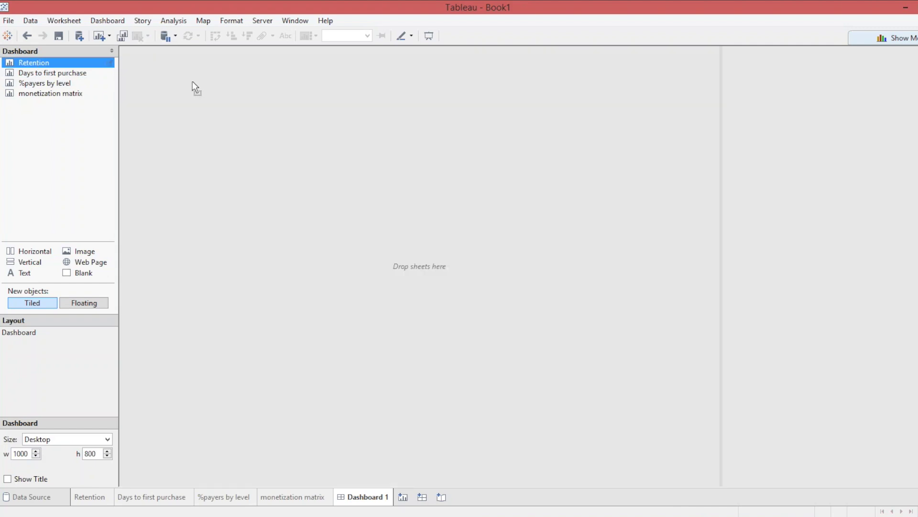
pyautogui.moveTo(193, 81); pyautogui.dragTo(192, 81)
# Place Days to first purchase beside Retention and %payers by level below it.
pyautogui.moveTo(87, 90)
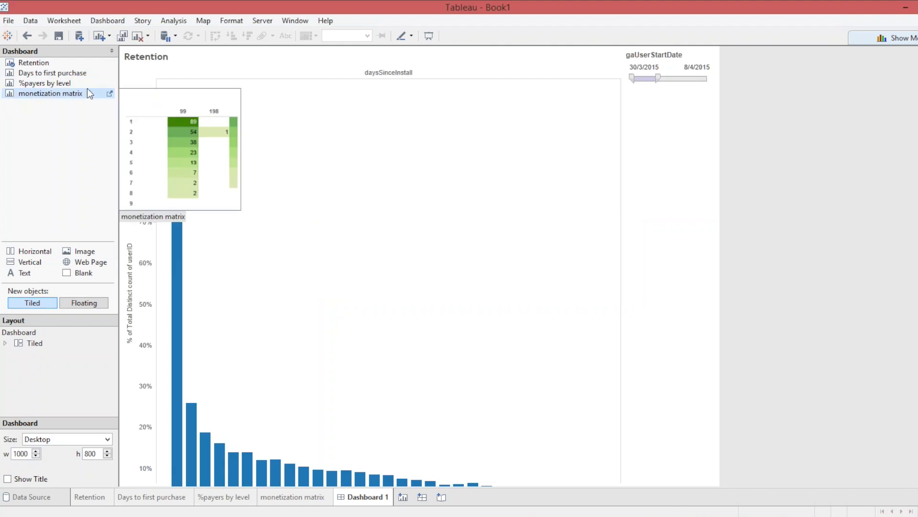
pyautogui.moveTo(66, 75); pyautogui.dragTo(507, 257)
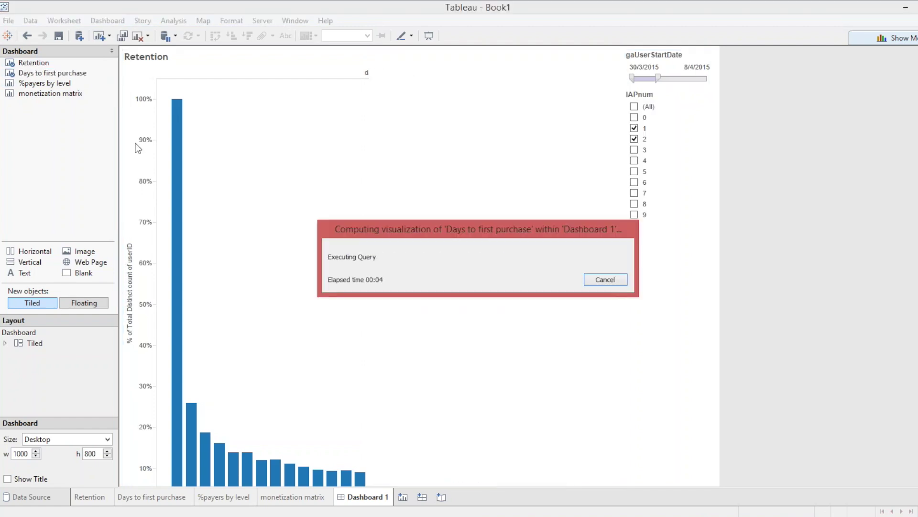
pyautogui.moveTo(33, 85)
pyautogui.moveTo(33, 86); pyautogui.dragTo(266, 435)
pyautogui.moveTo(50, 93); pyautogui.dragTo(469, 391)
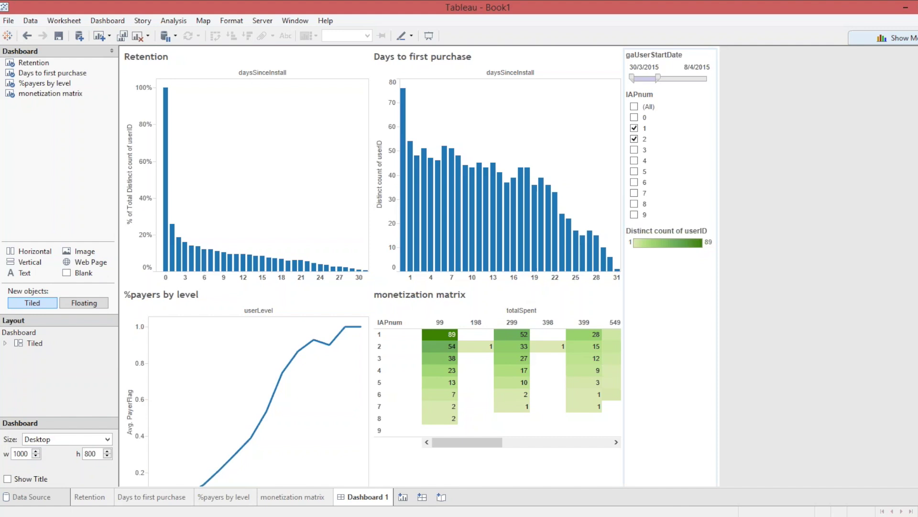
# In Presentation Mode, extend the gaUserStartDate range to 12/4/2015 and scroll the matrix.
pyautogui.click(293, 22)
pyautogui.click(299, 32)
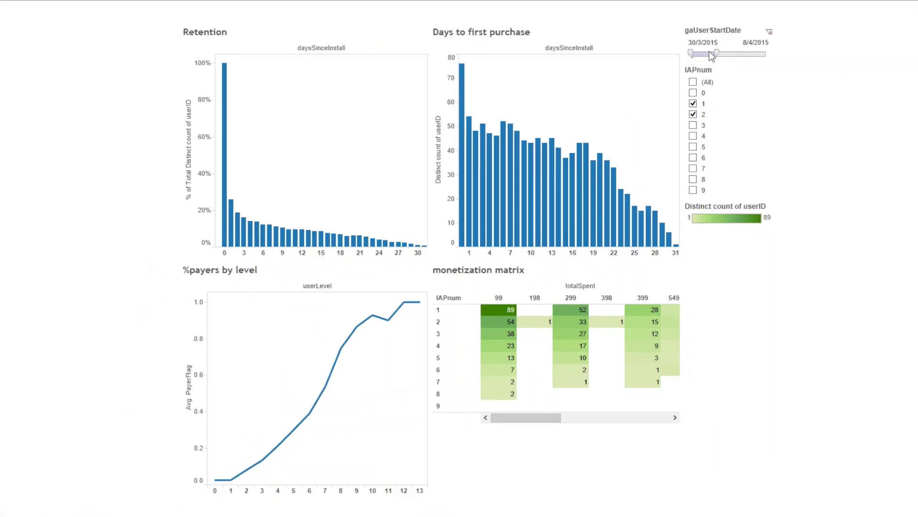
pyautogui.moveTo(716, 52); pyautogui.dragTo(725, 52)
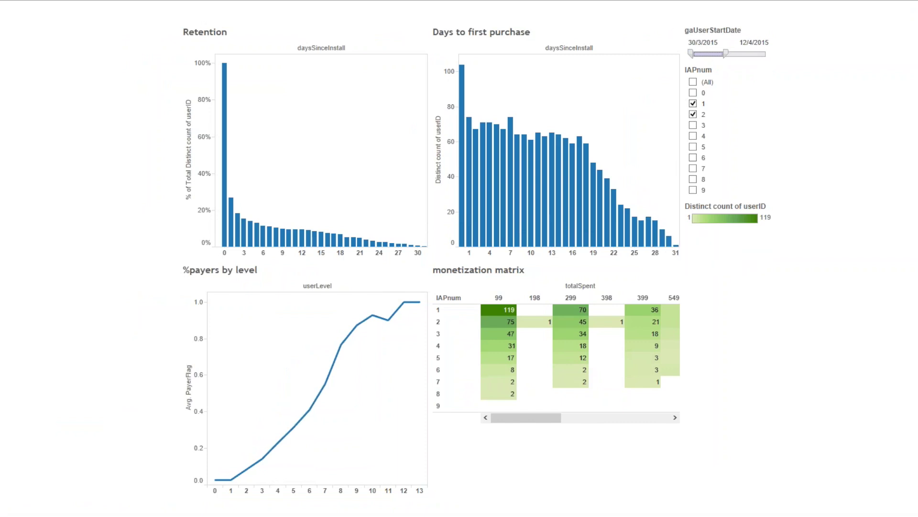
pyautogui.moveTo(519, 418)
pyautogui.mouseDown()
pyautogui.moveTo(631, 418)
pyautogui.moveTo(516, 408)
pyautogui.mouseUp()
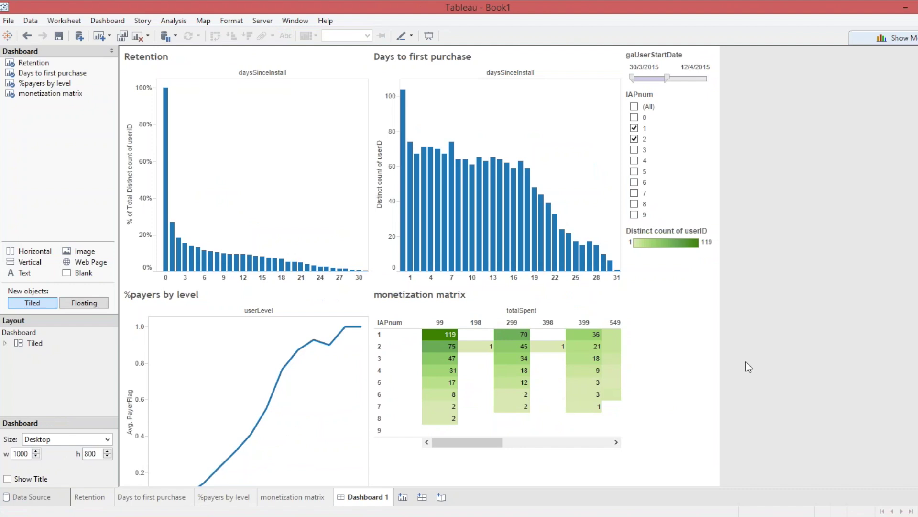
# Return to the monetization matrix sheet, now showing IAPnum 1–9 with counts up to 119, and restore the window.
pyautogui.click(285, 499)
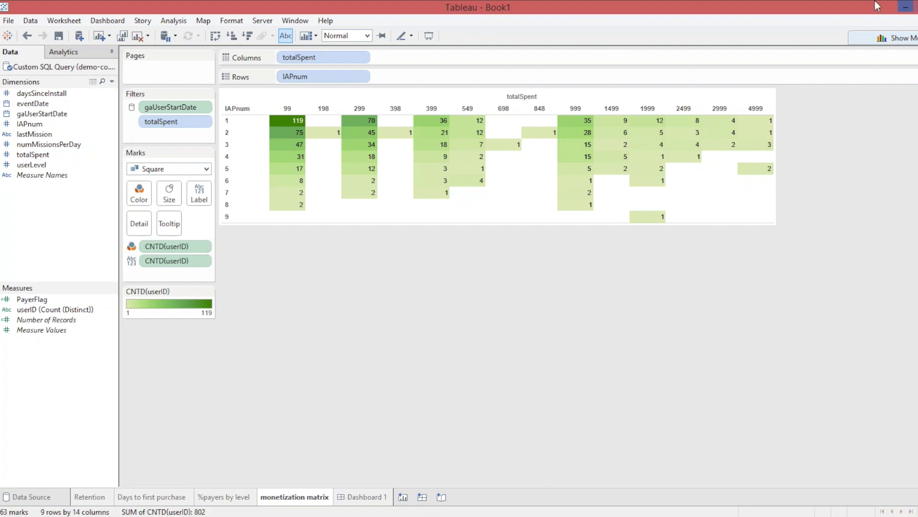
pyautogui.doubleClick(843, 8)
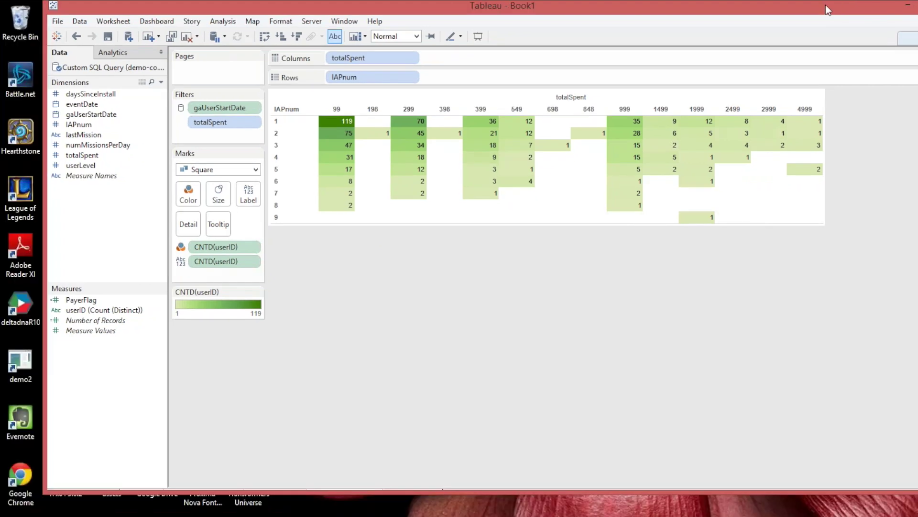
# Save the workbook over the existing deltaCrunch Webinar.twb file, then close Tableau.
pyautogui.click(32, 26)
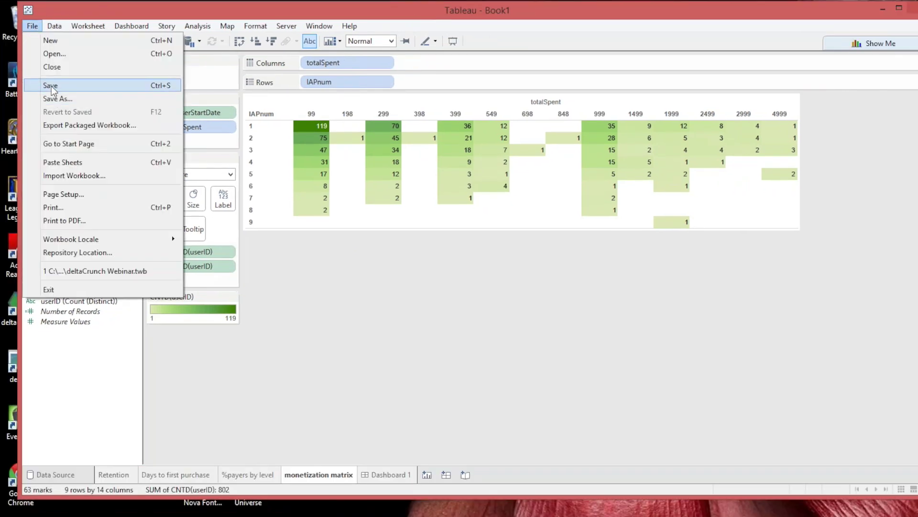
pyautogui.click(51, 86)
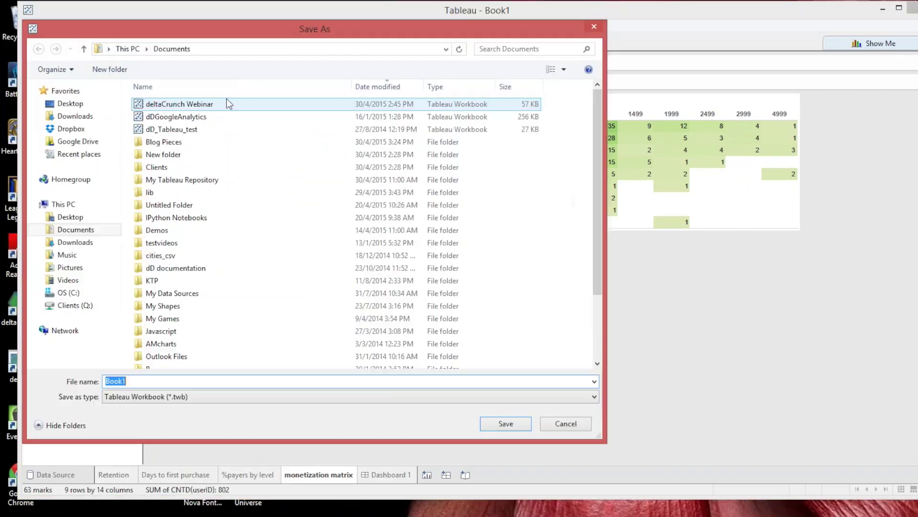
pyautogui.click(229, 104)
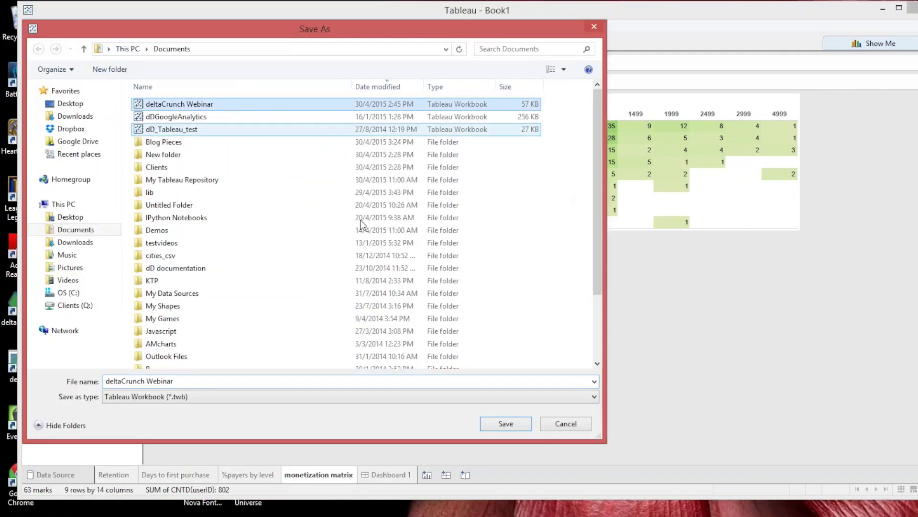
pyautogui.click(506, 423)
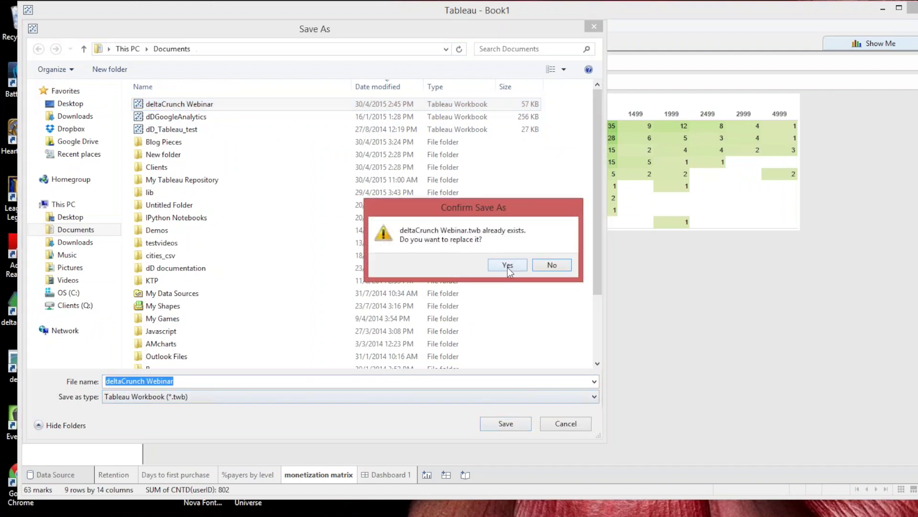
pyautogui.click(507, 266)
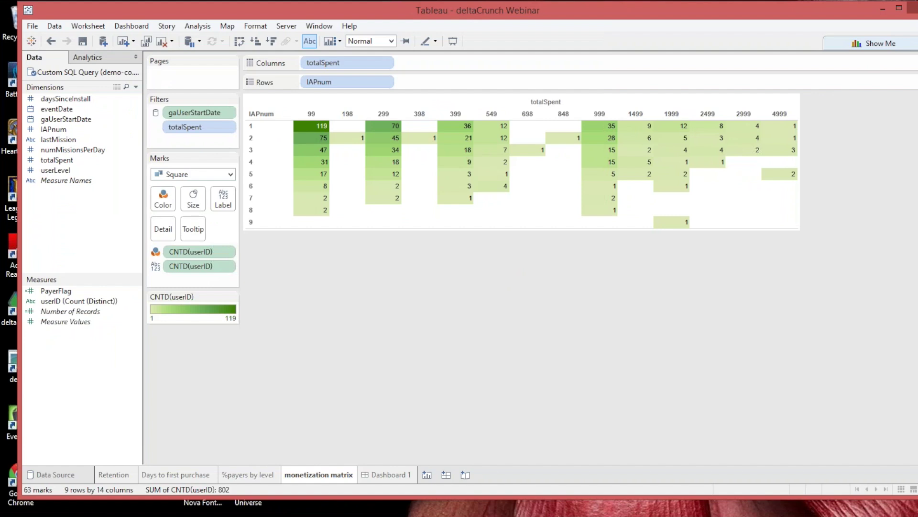
pyautogui.click(913, 8)
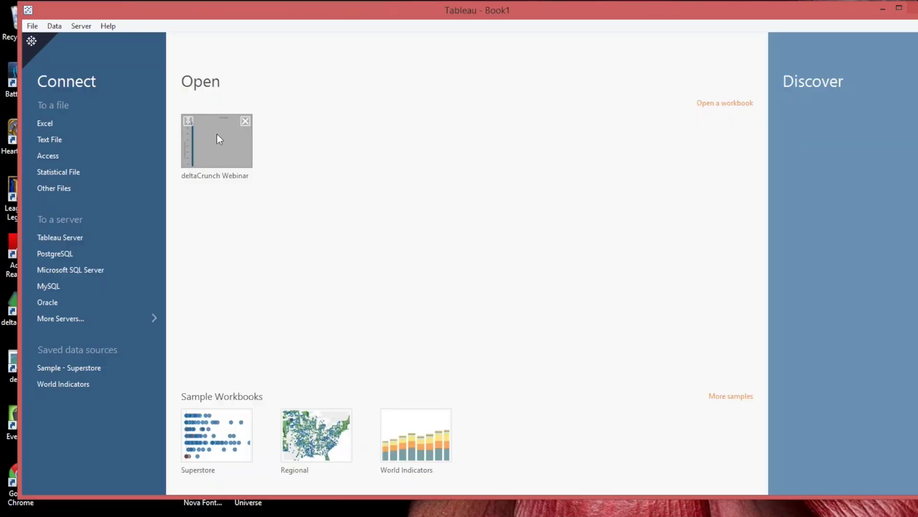
# Reopen deltaCrunch Webinar, accept its custom SQL connection, and go to the database password field.
pyautogui.click(217, 134)
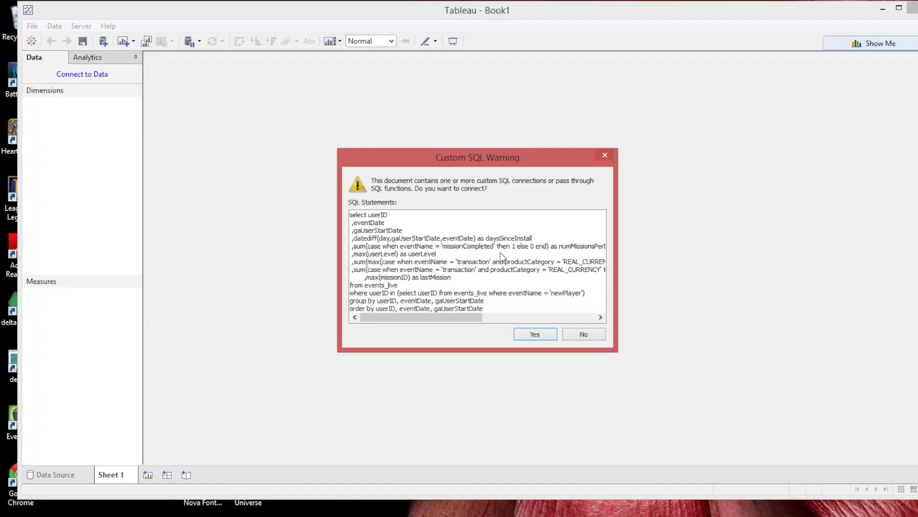
pyautogui.click(546, 337)
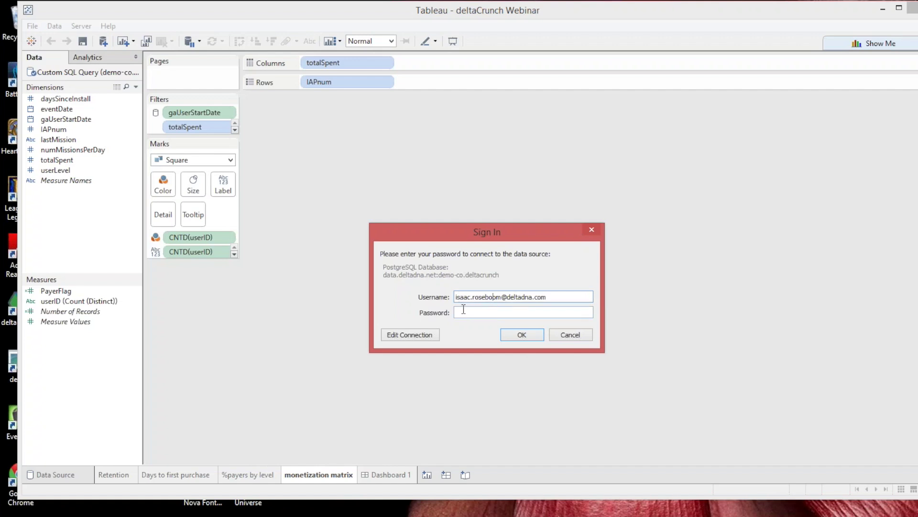
pyautogui.click(490, 314)
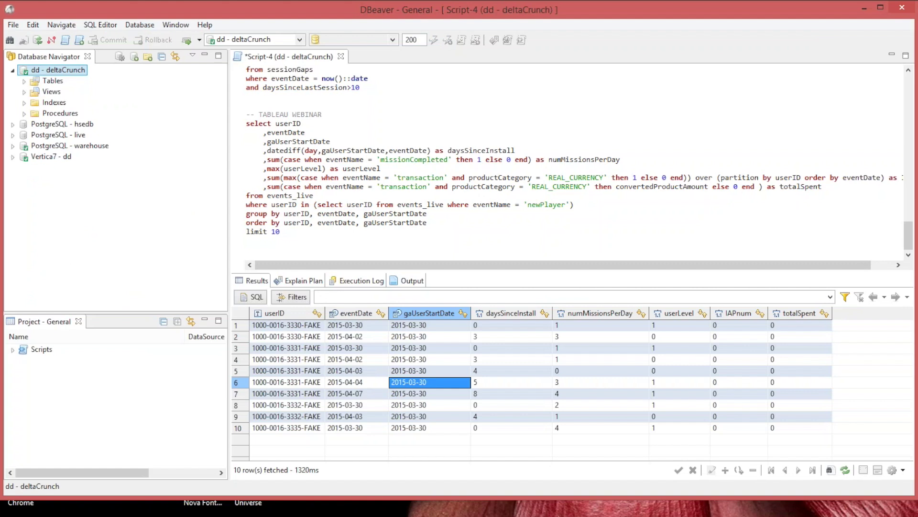
pyautogui.hotkey('alt', 'Tab')
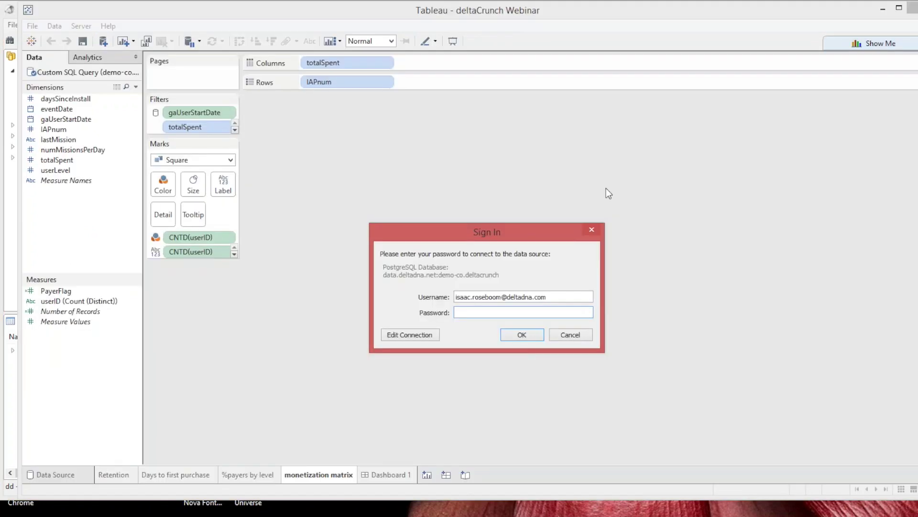